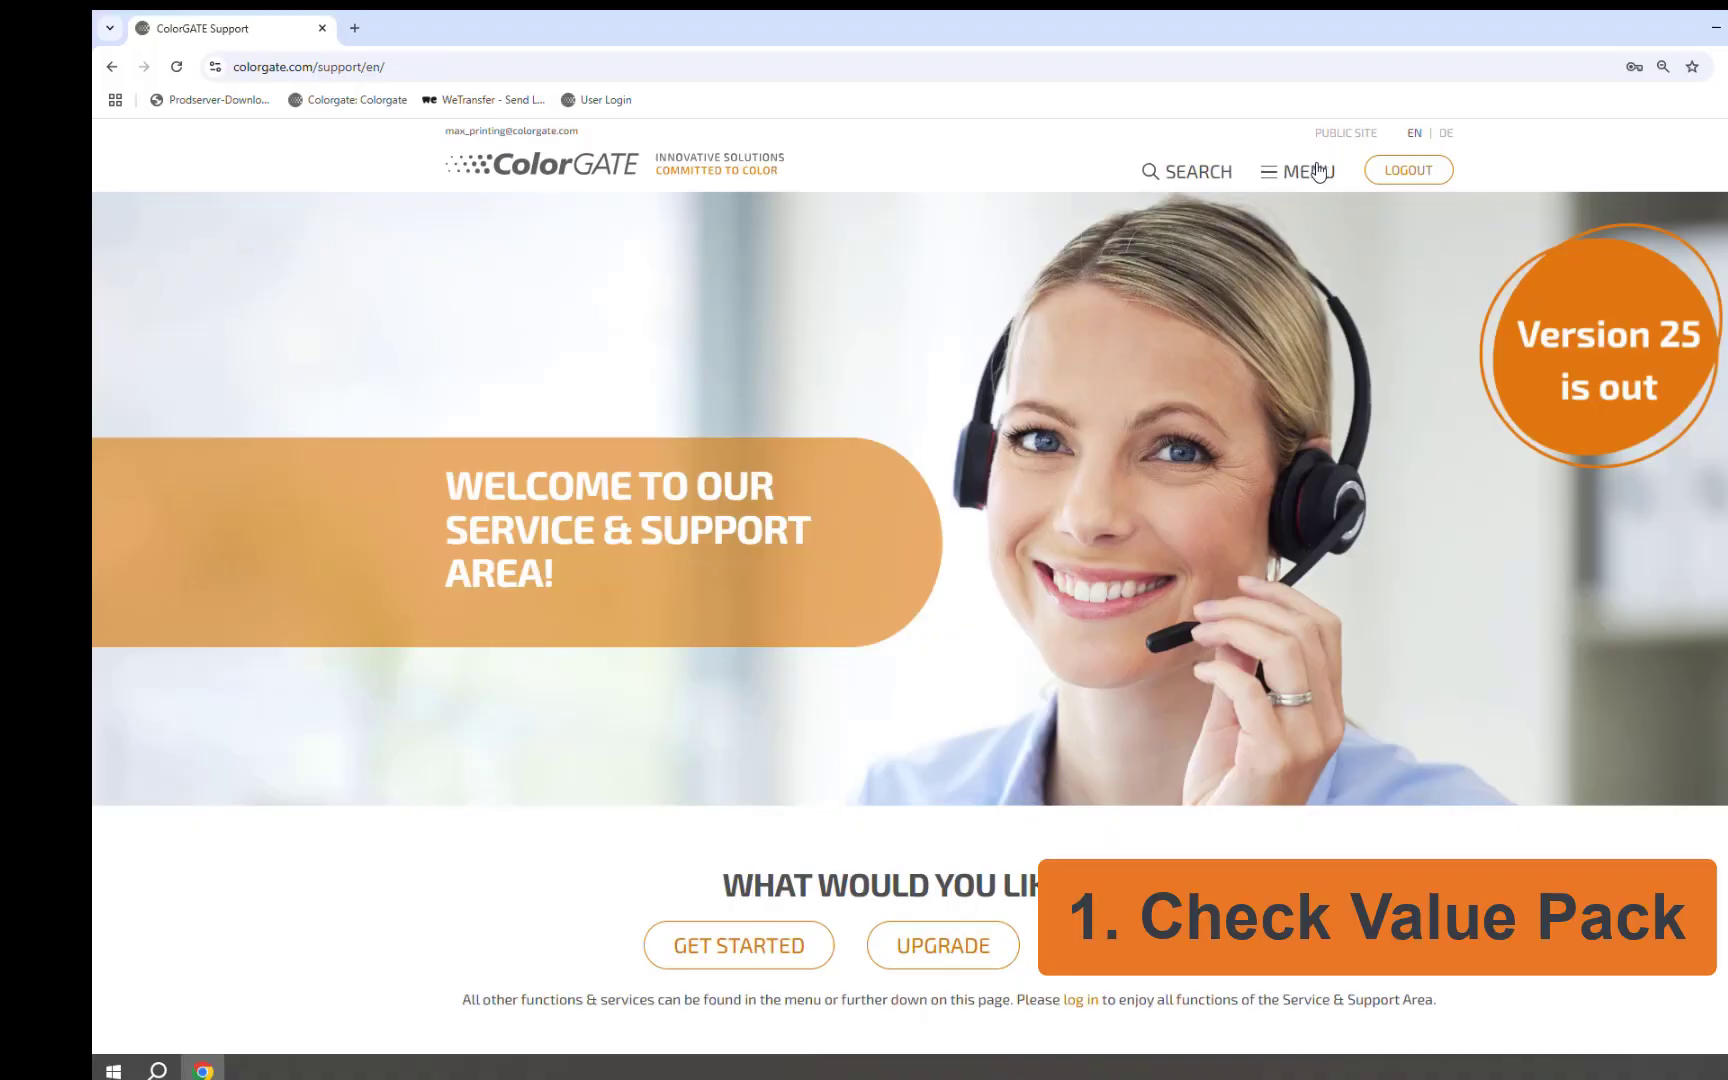
# Step: Go to Account & Licenses, switch to the Licenses tab and select the first license
pyautogui.click(1322, 168)
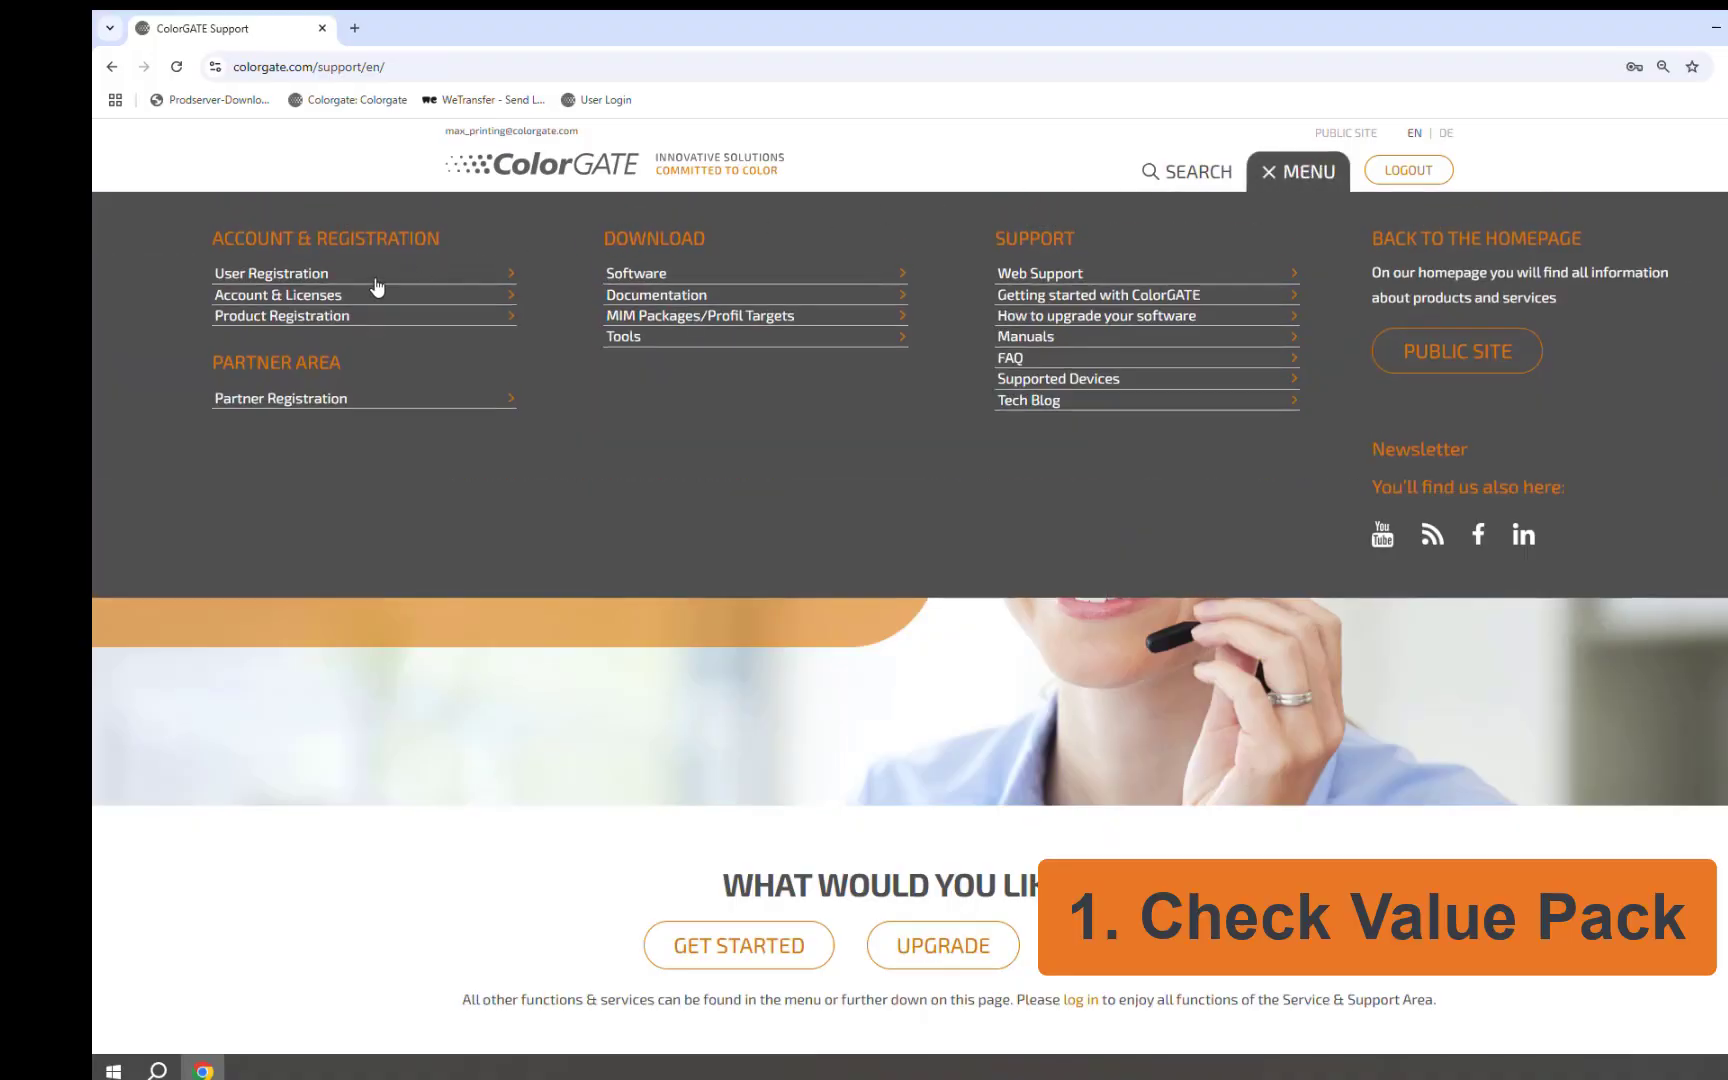
pyautogui.click(331, 300)
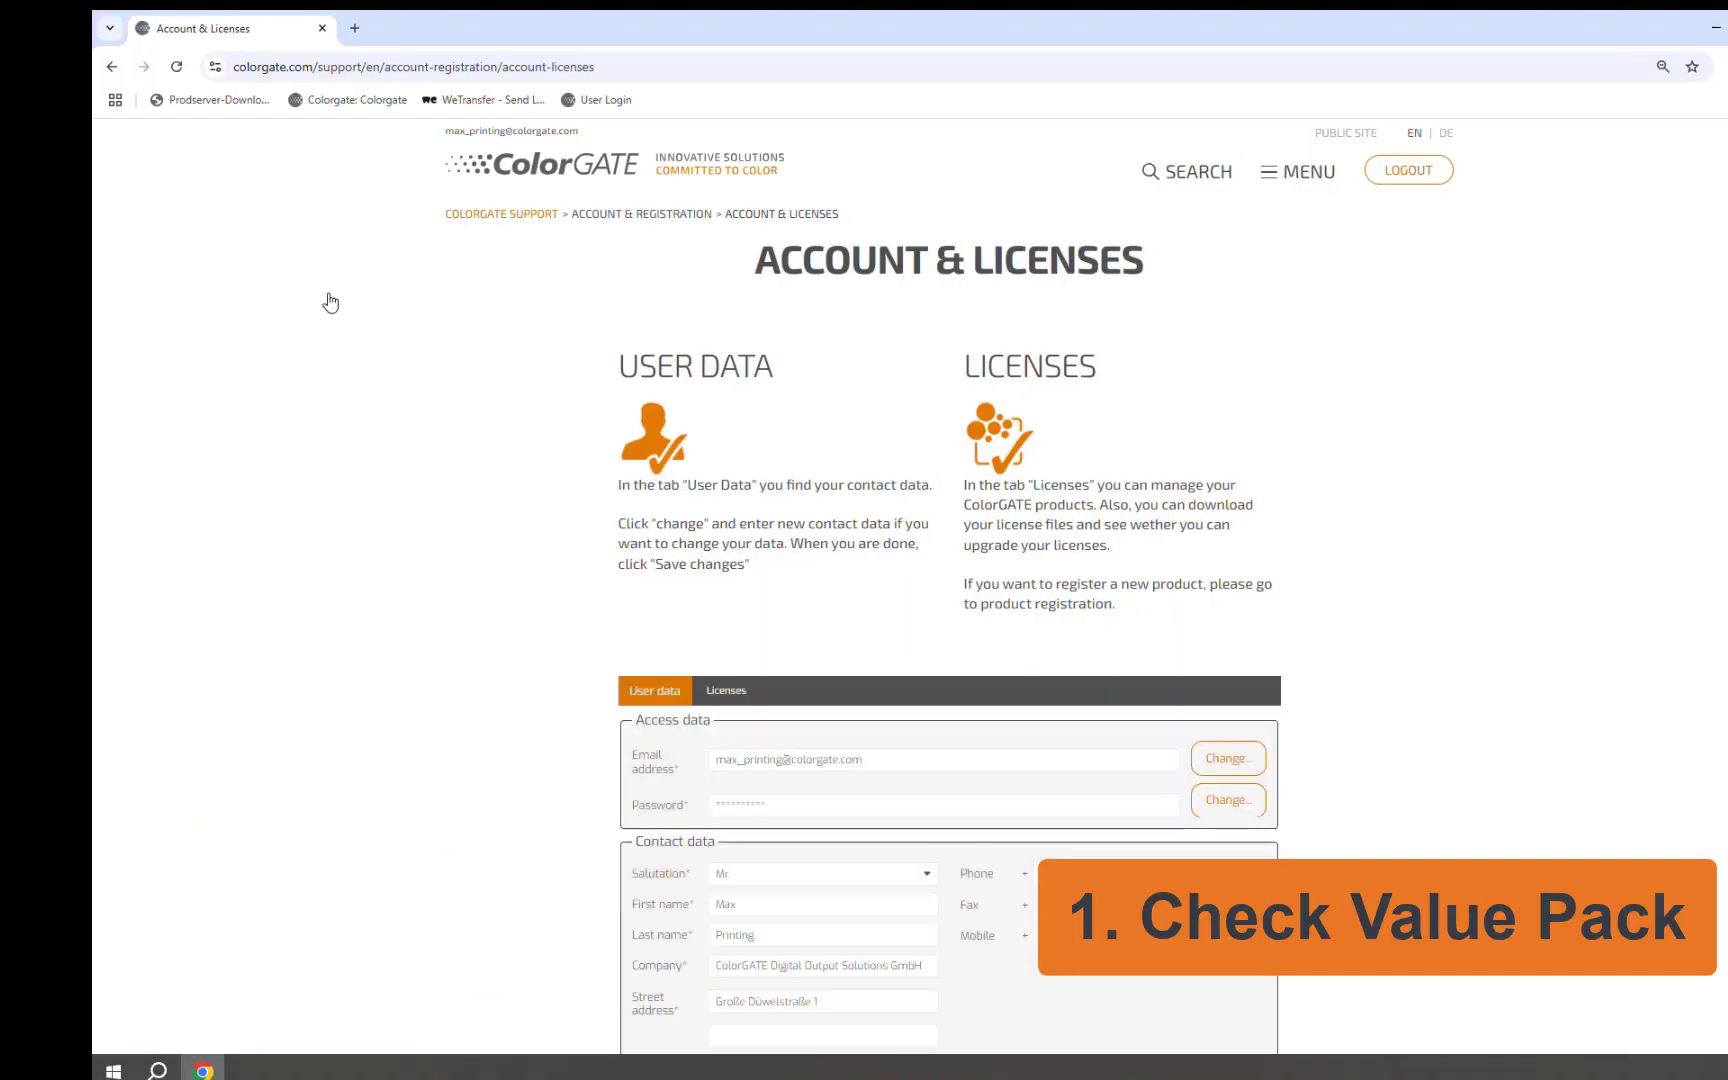
pyautogui.scroll(-1, 775, 487)
pyautogui.scroll(-4, 775, 487)
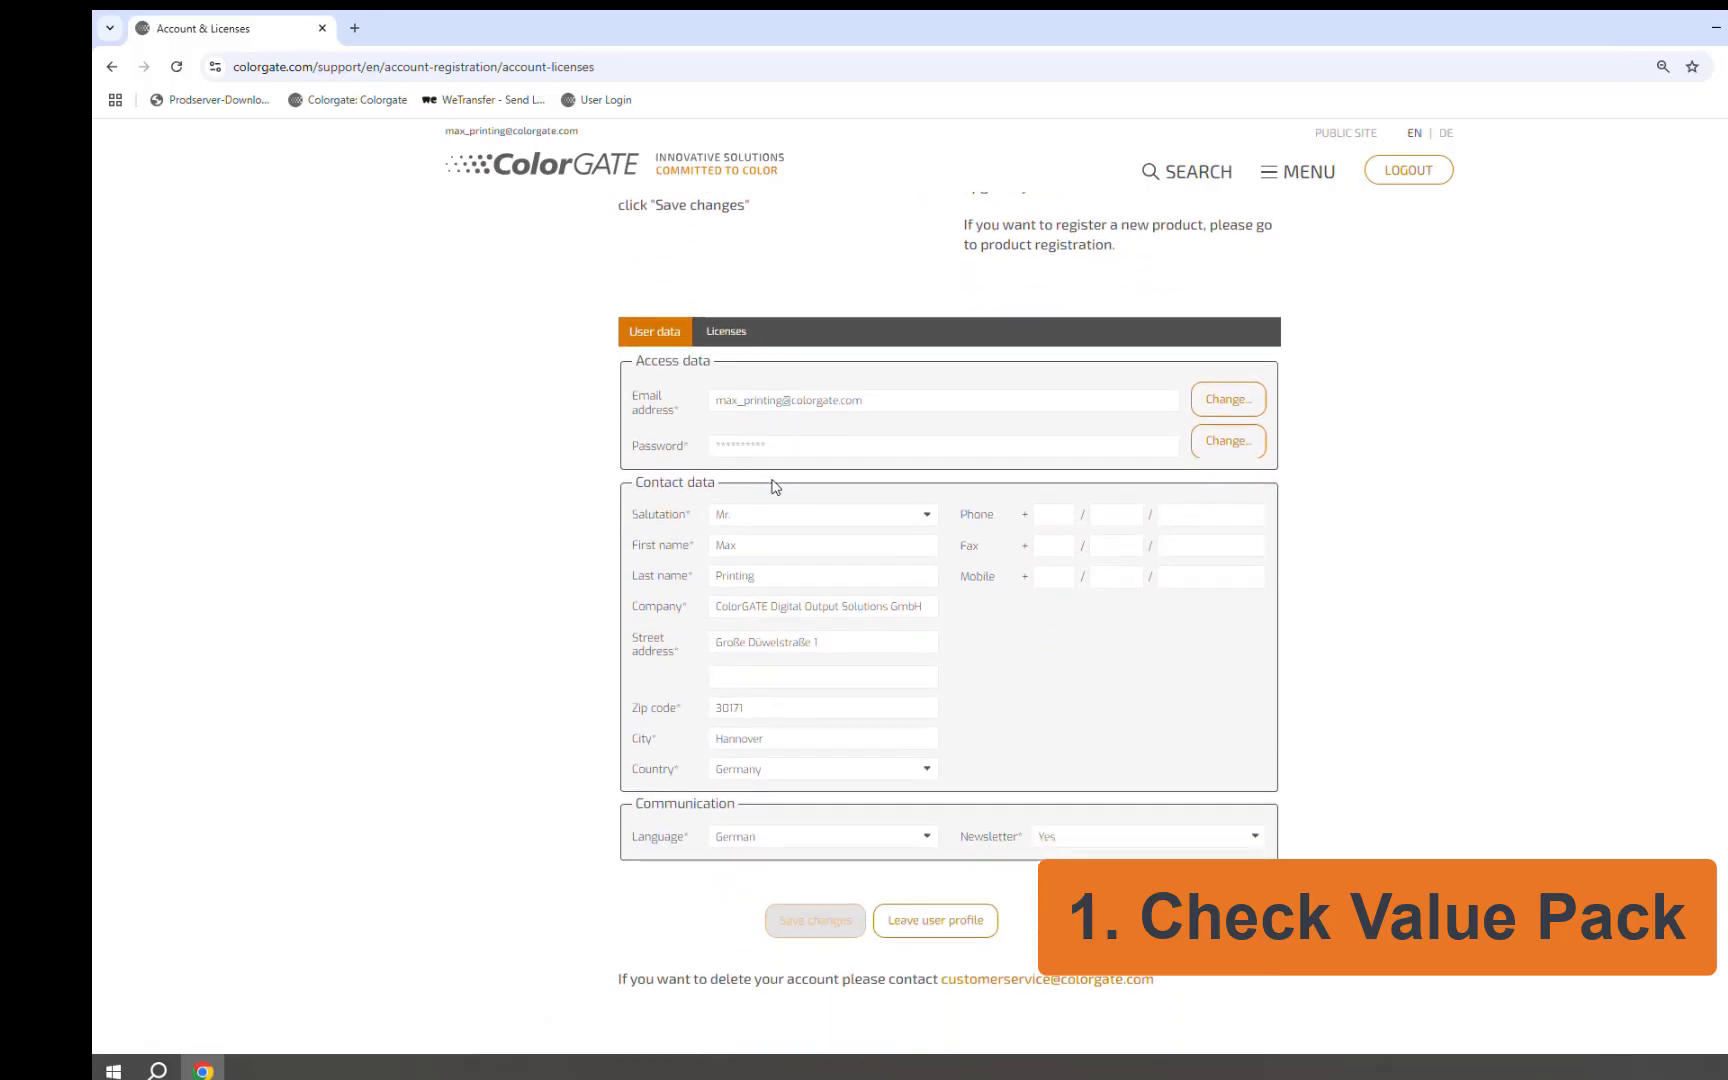
pyautogui.click(727, 243)
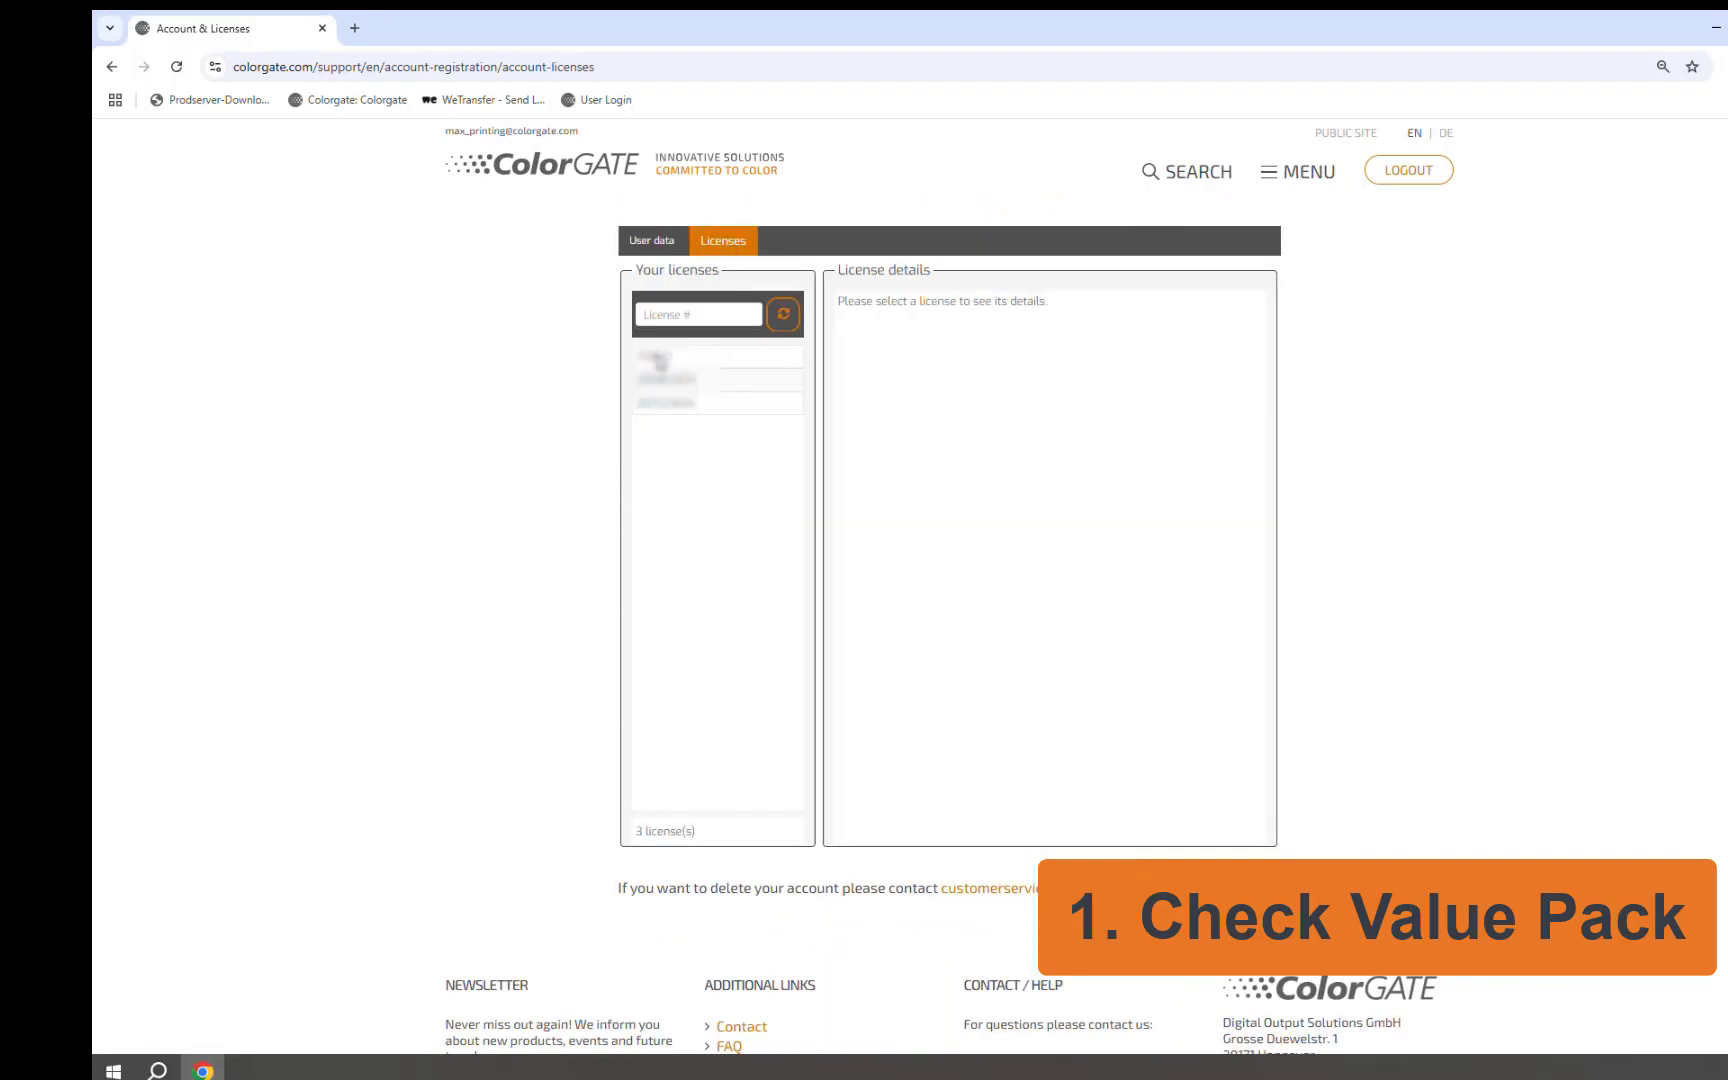
pyautogui.click(660, 360)
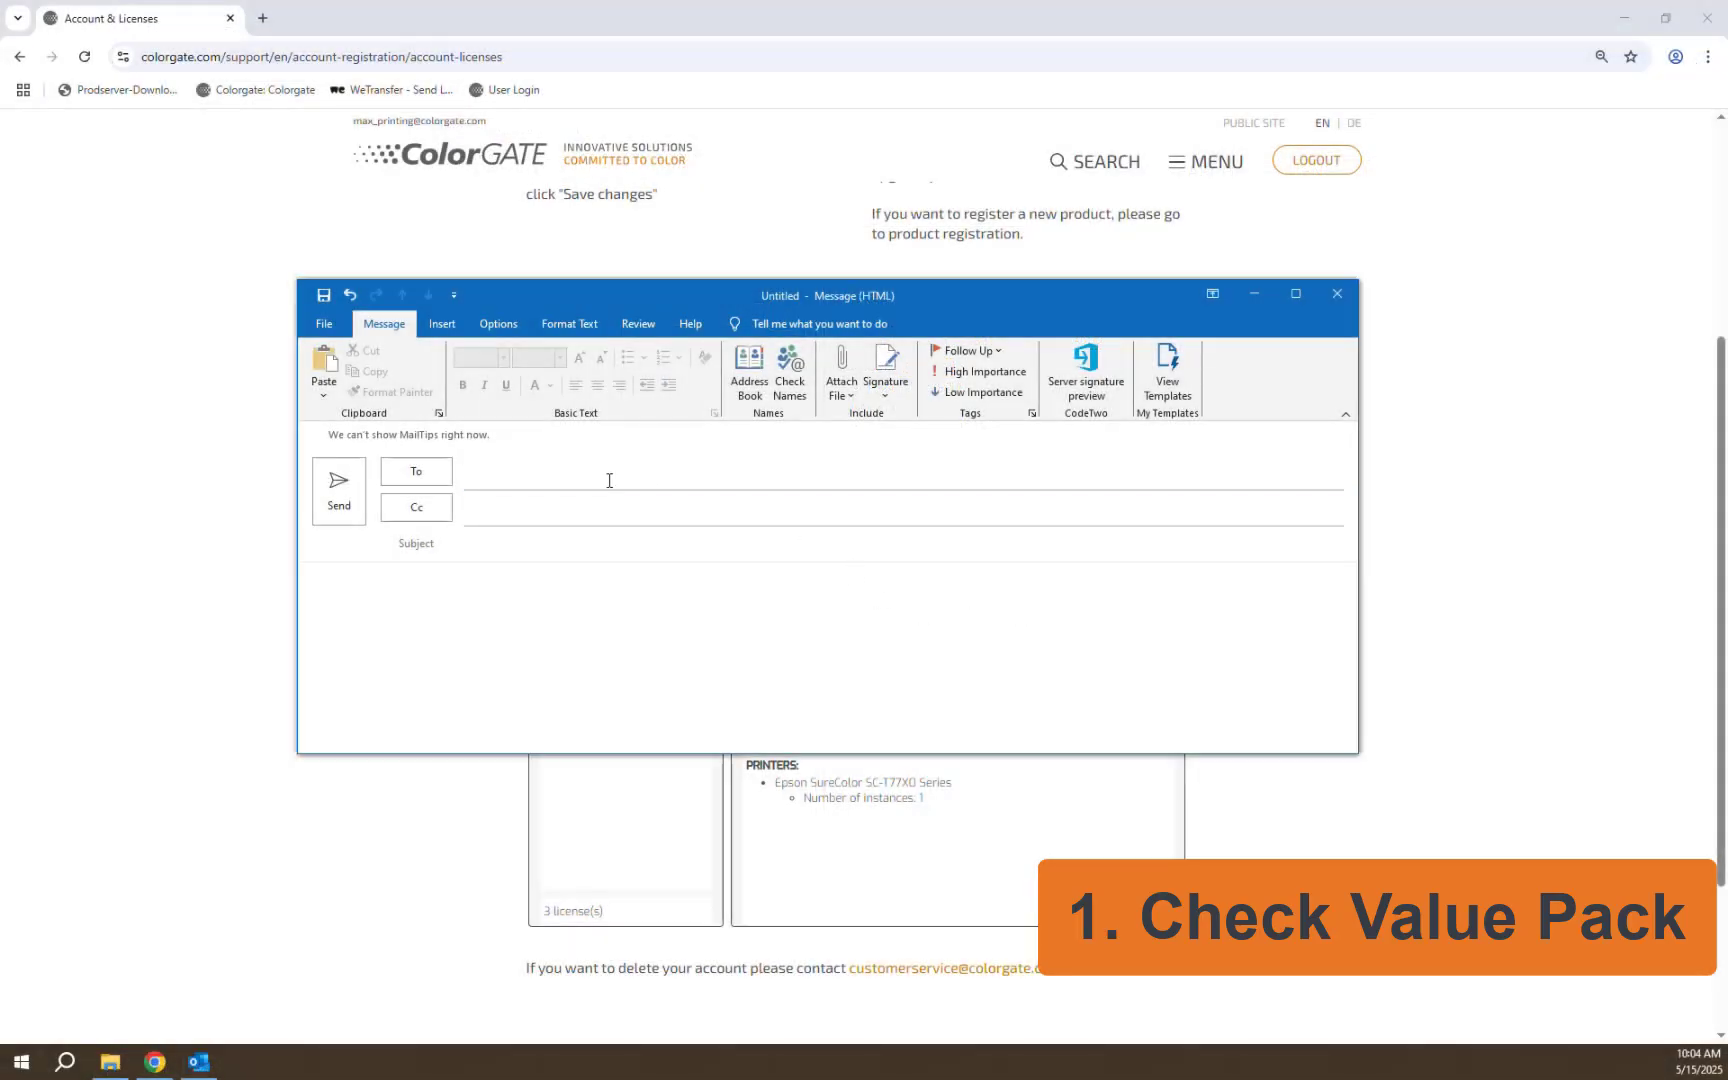
# Step: Address the message to the customer service e-mail and set subject 'License #' plus the pasted license number
pyautogui.click(609, 480)
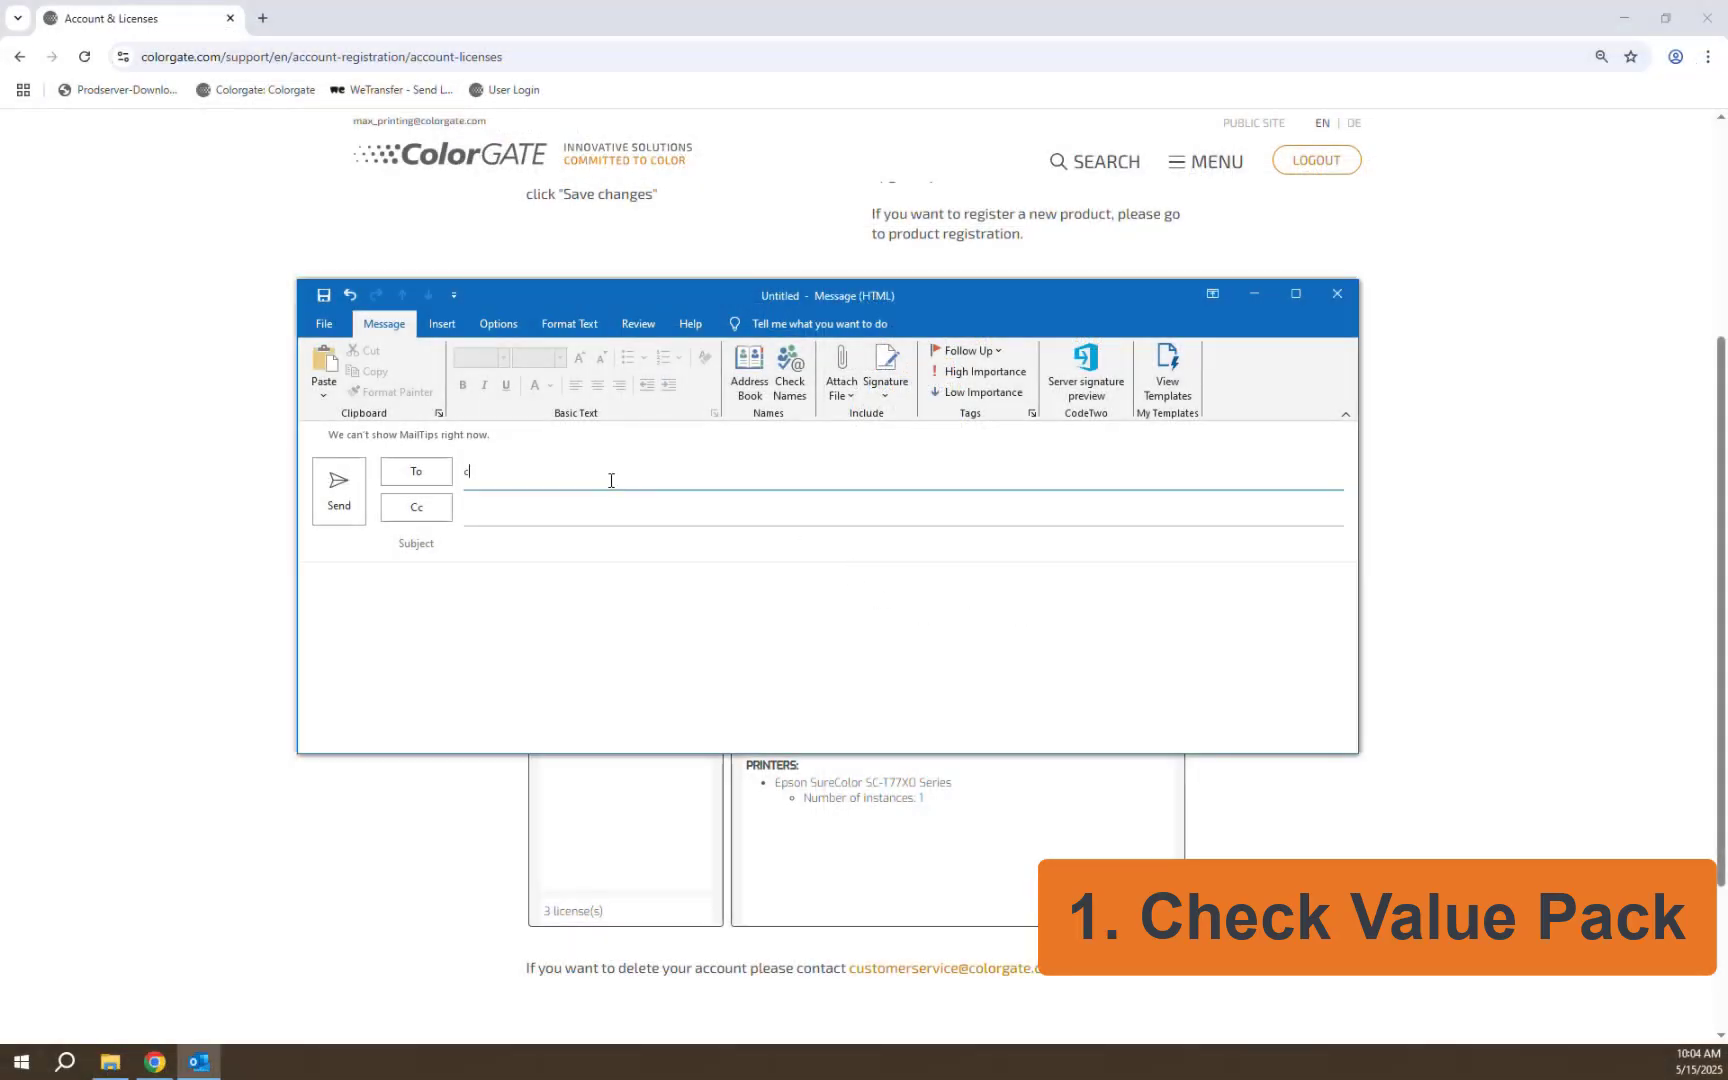
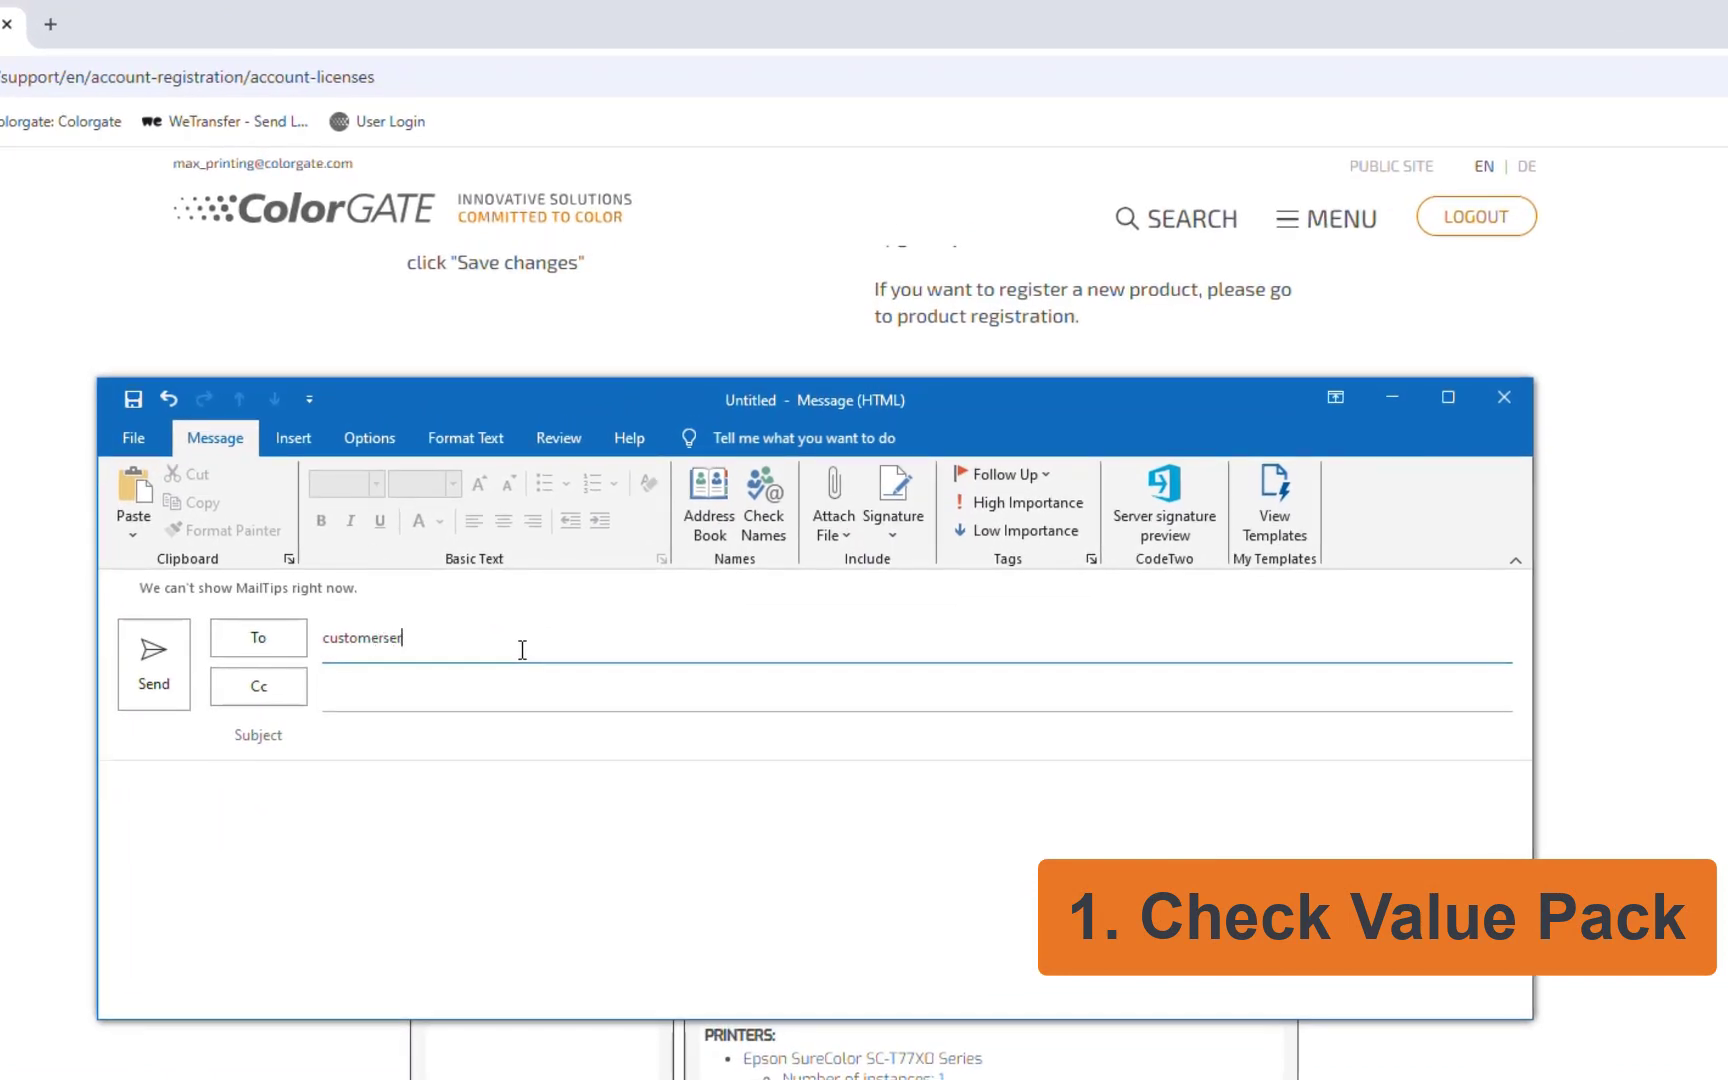
pyautogui.click(471, 740)
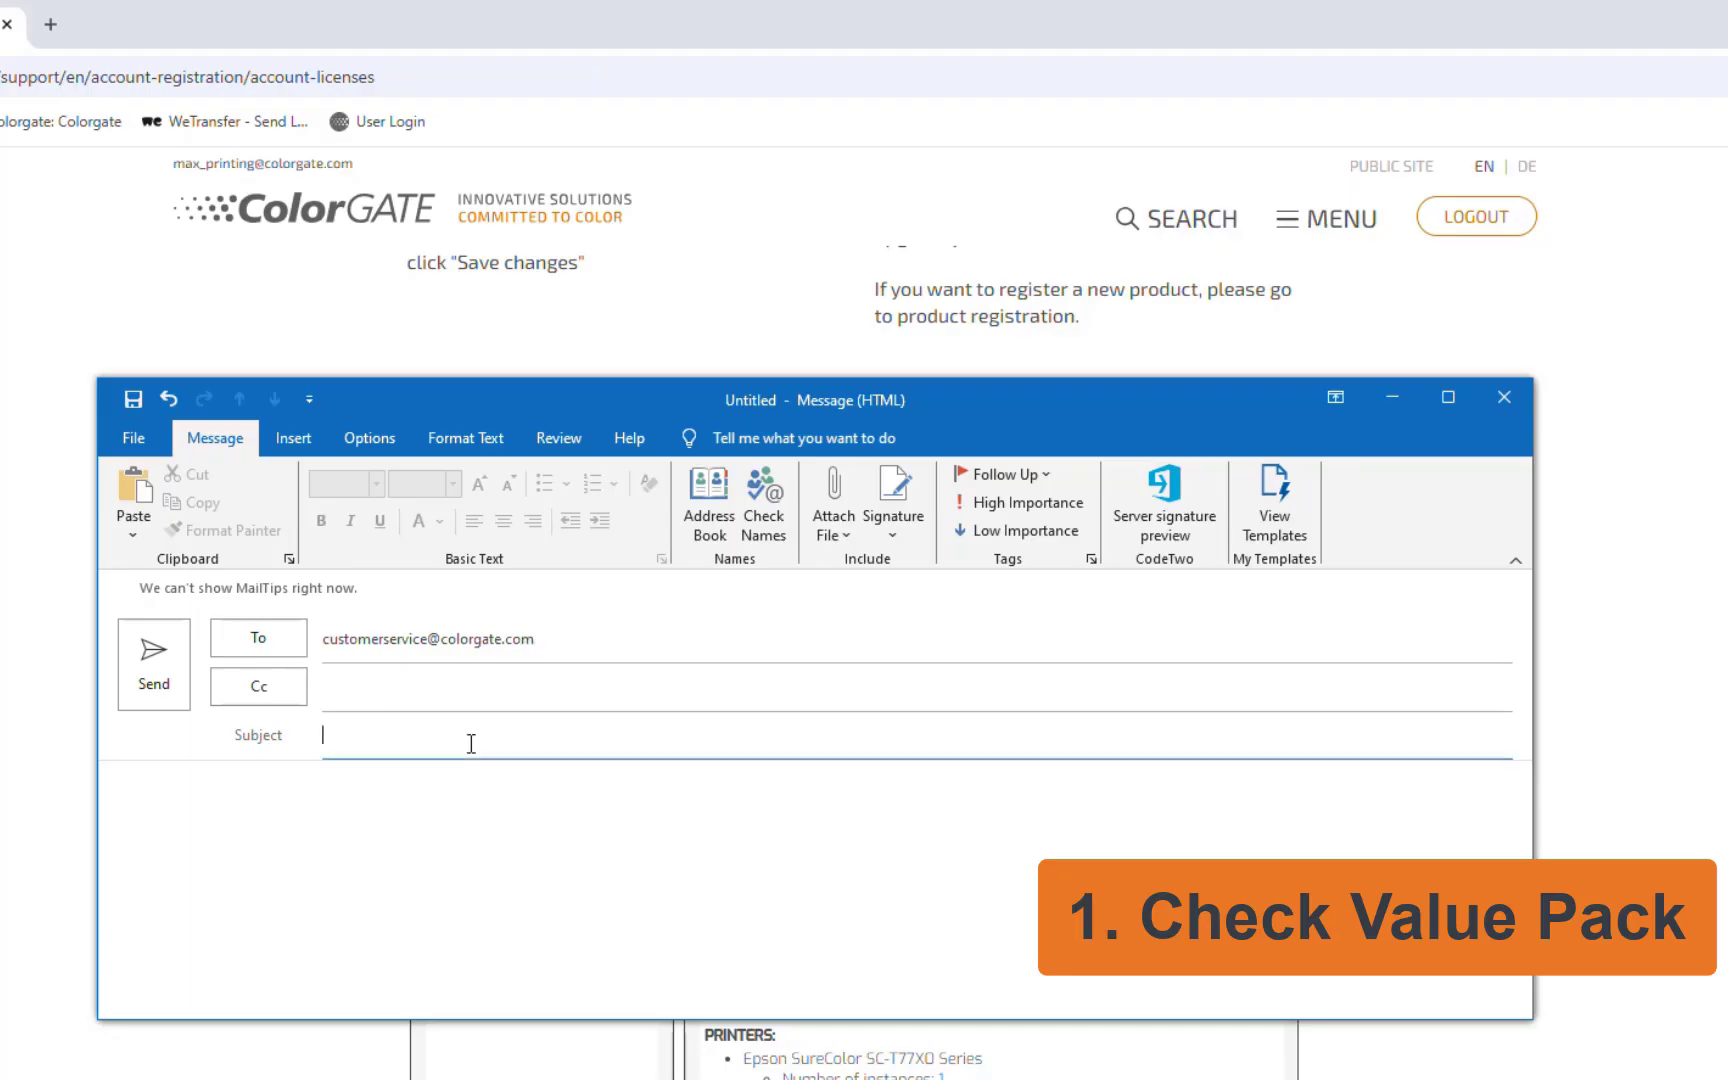
pyautogui.write('License #')
pyautogui.hotkey('ctrl', 'v')
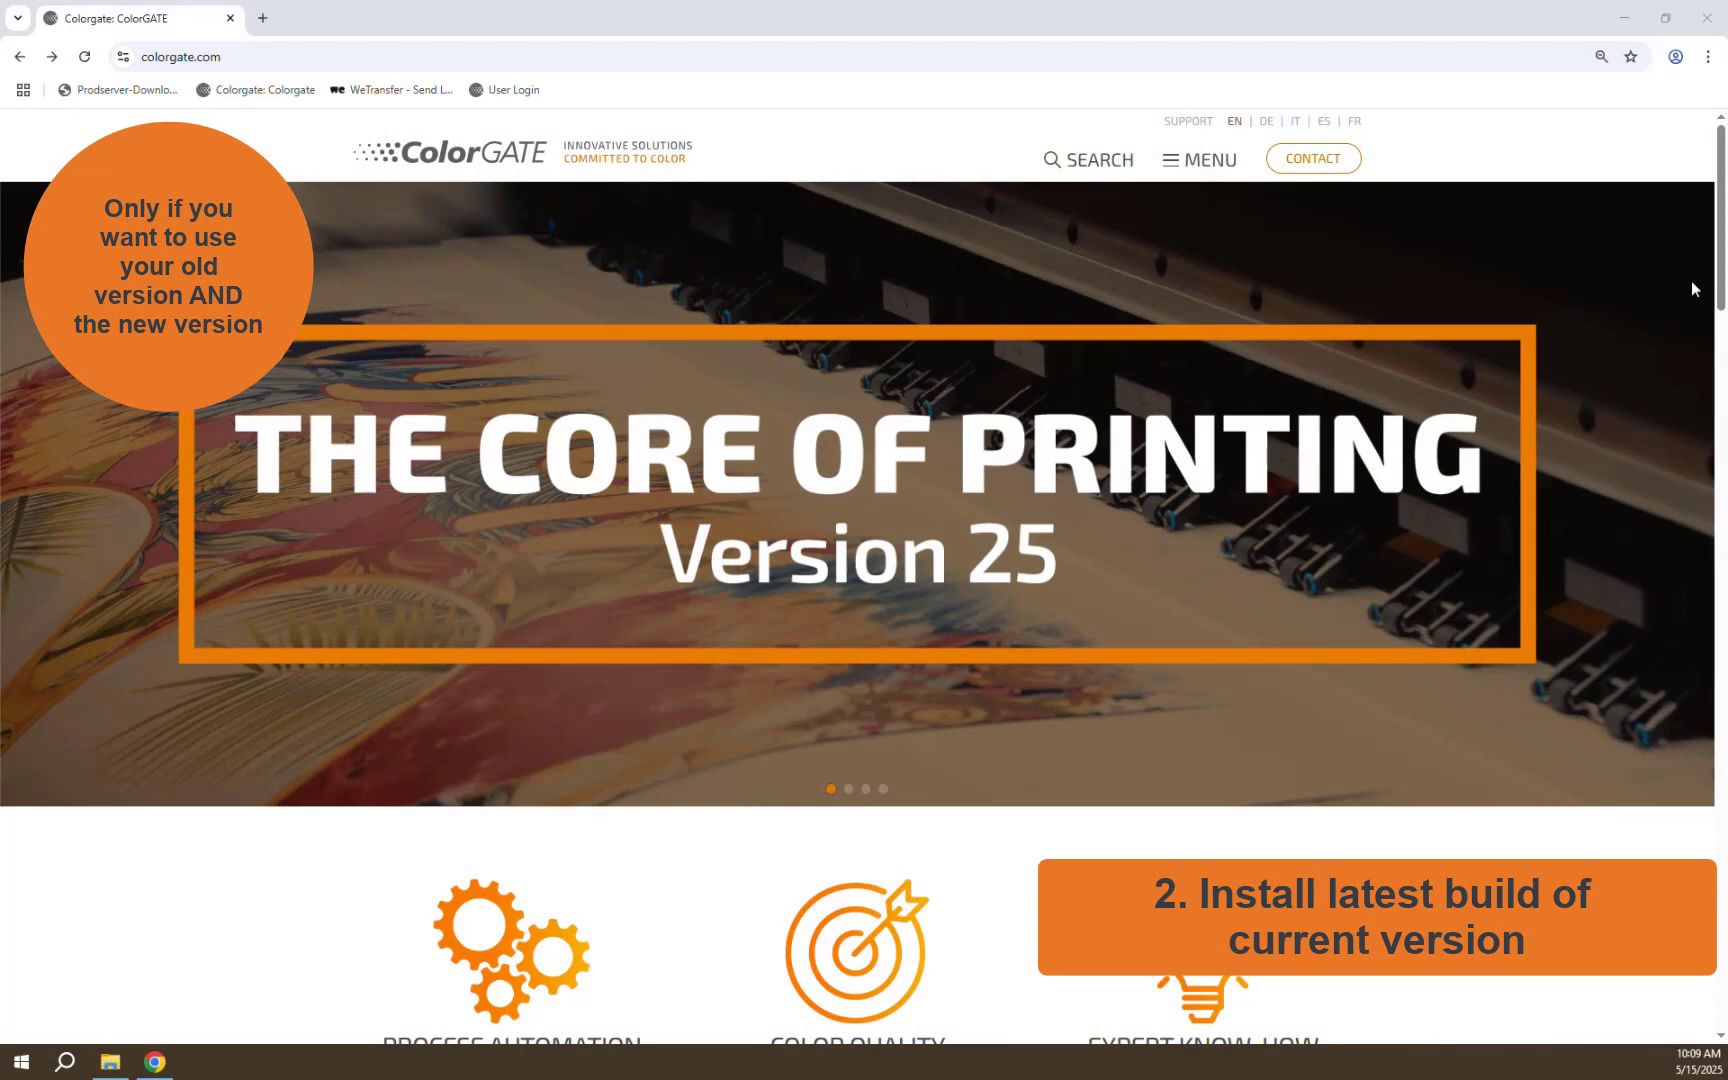
# Step: Log in to the ColorGATE support account with the saved e-mail and password
pyautogui.click(1189, 123)
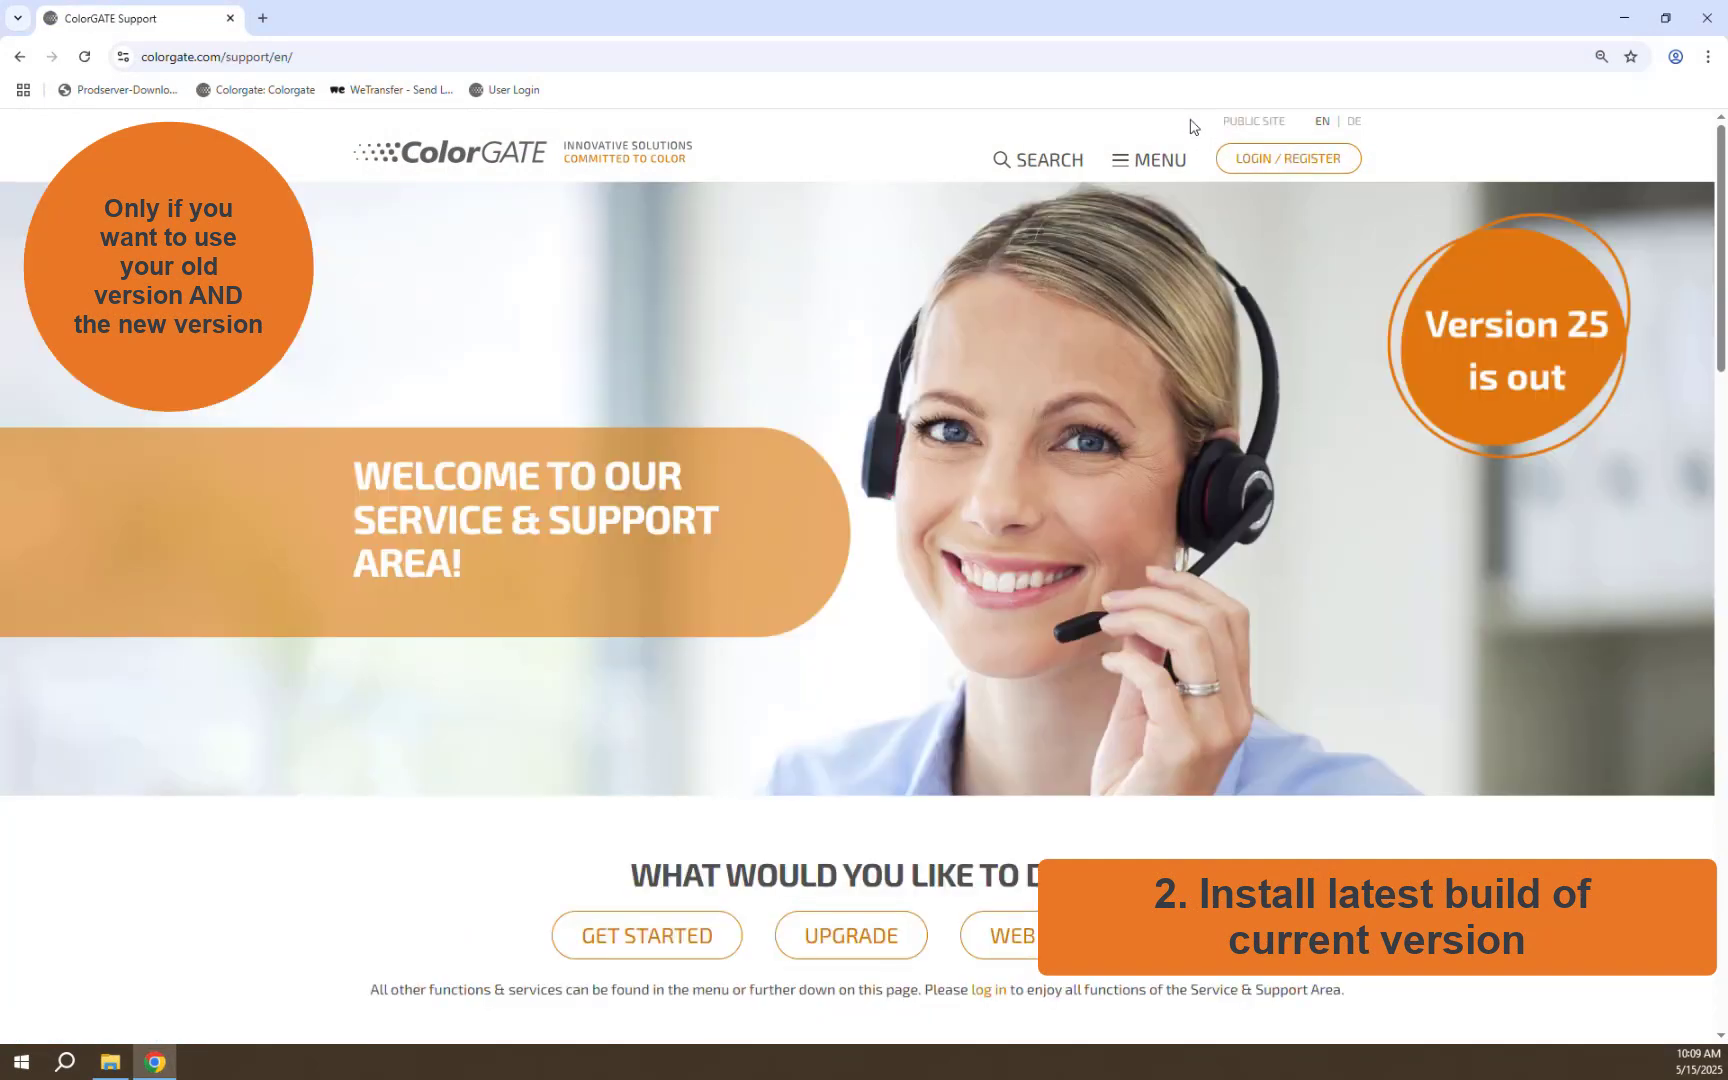
pyautogui.click(1287, 158)
pyautogui.click(749, 391)
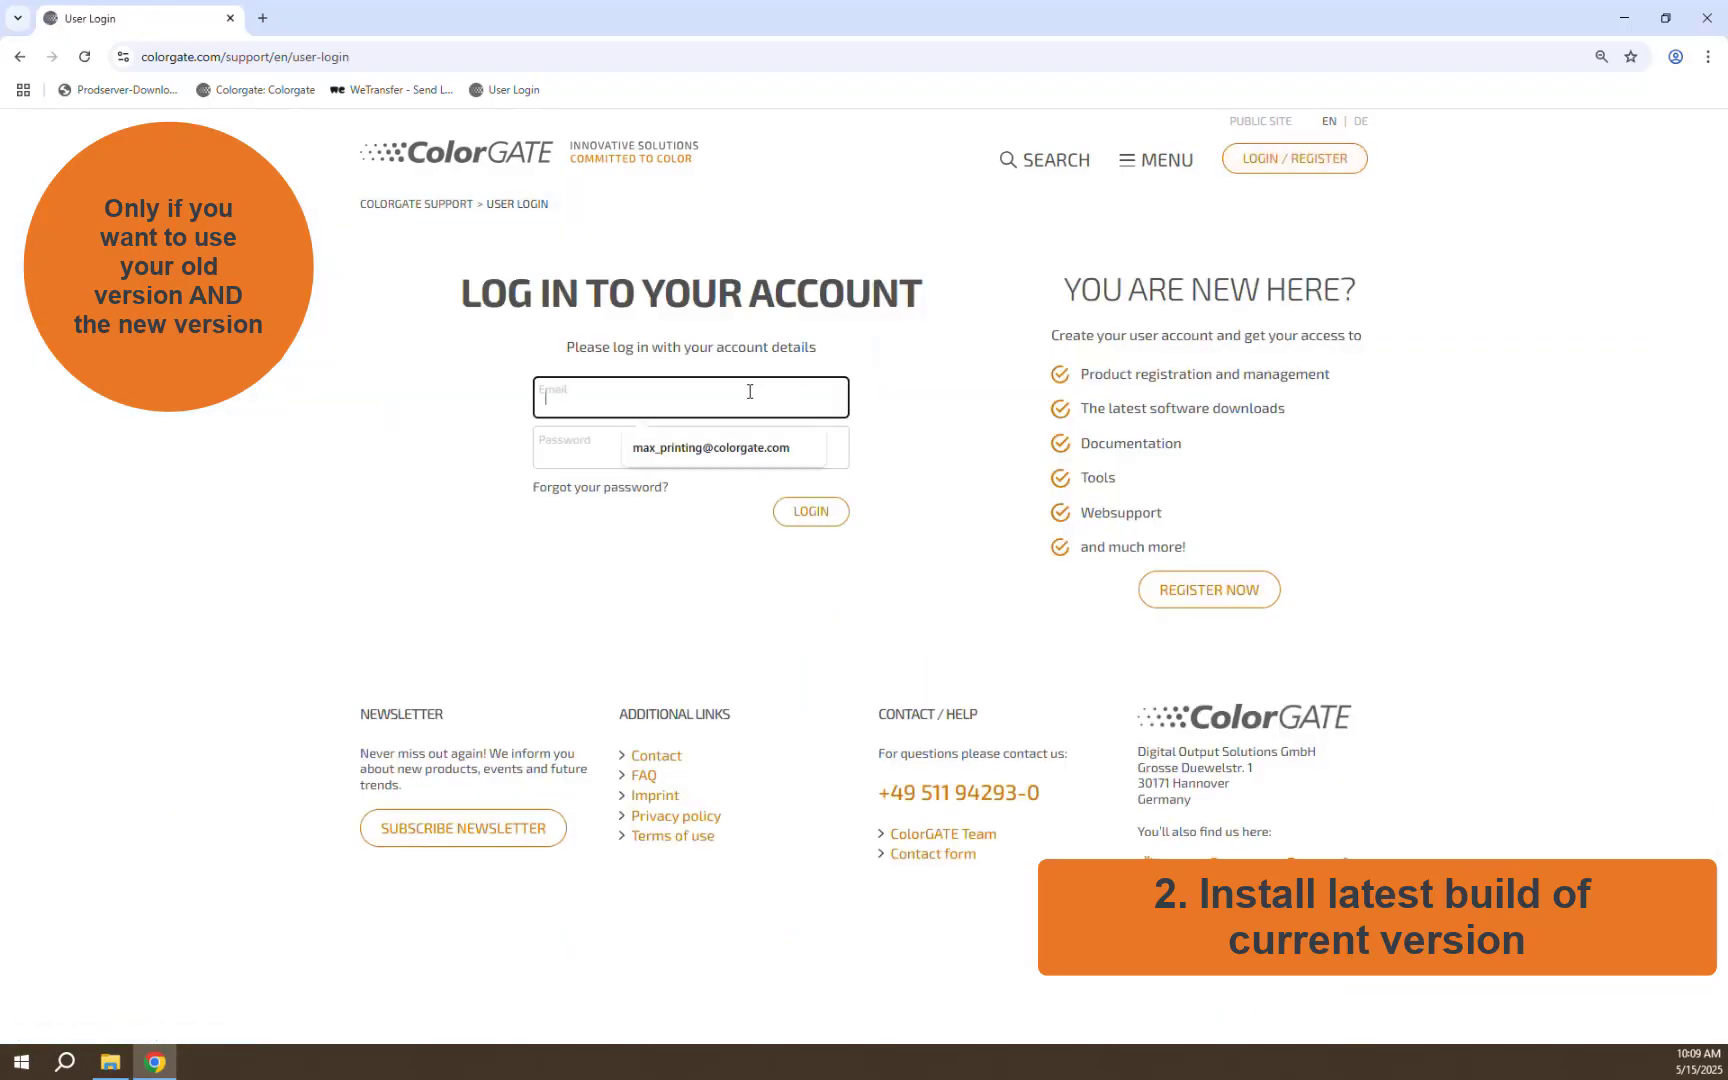
pyautogui.click(735, 448)
pyautogui.click(677, 450)
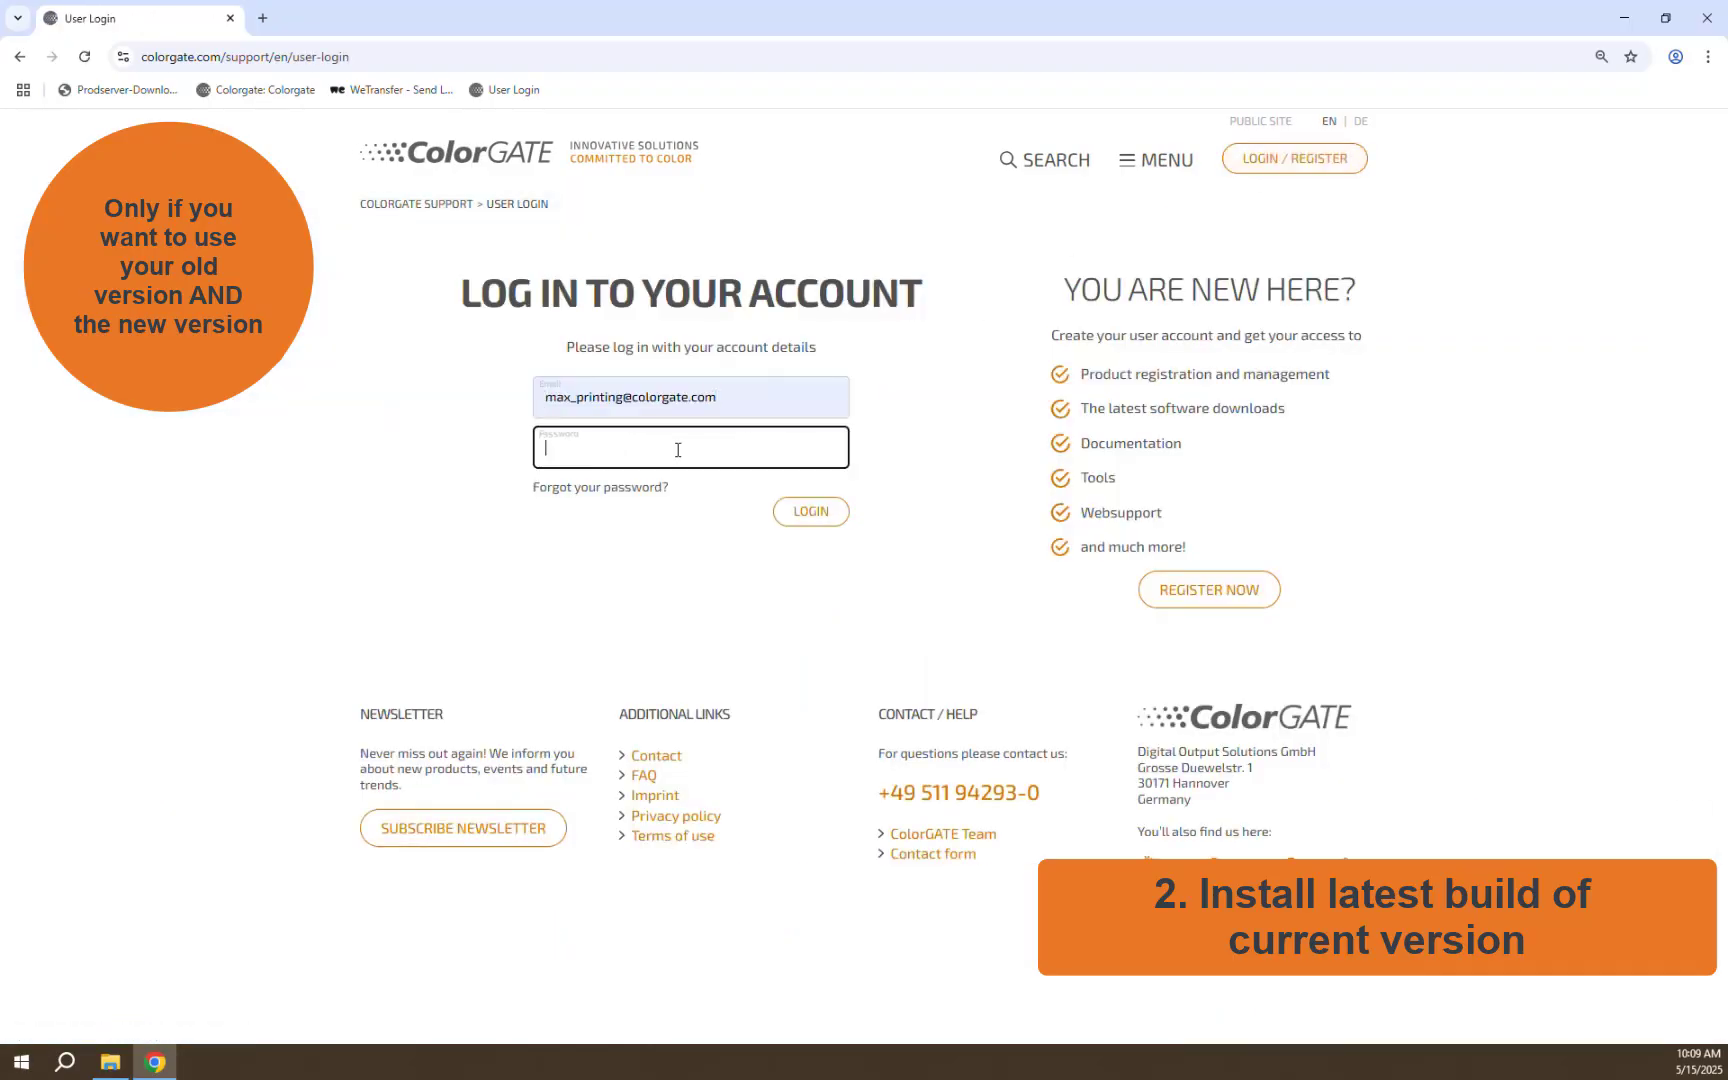
pyautogui.hotkey('ctrl', 'v')
pyautogui.click(797, 513)
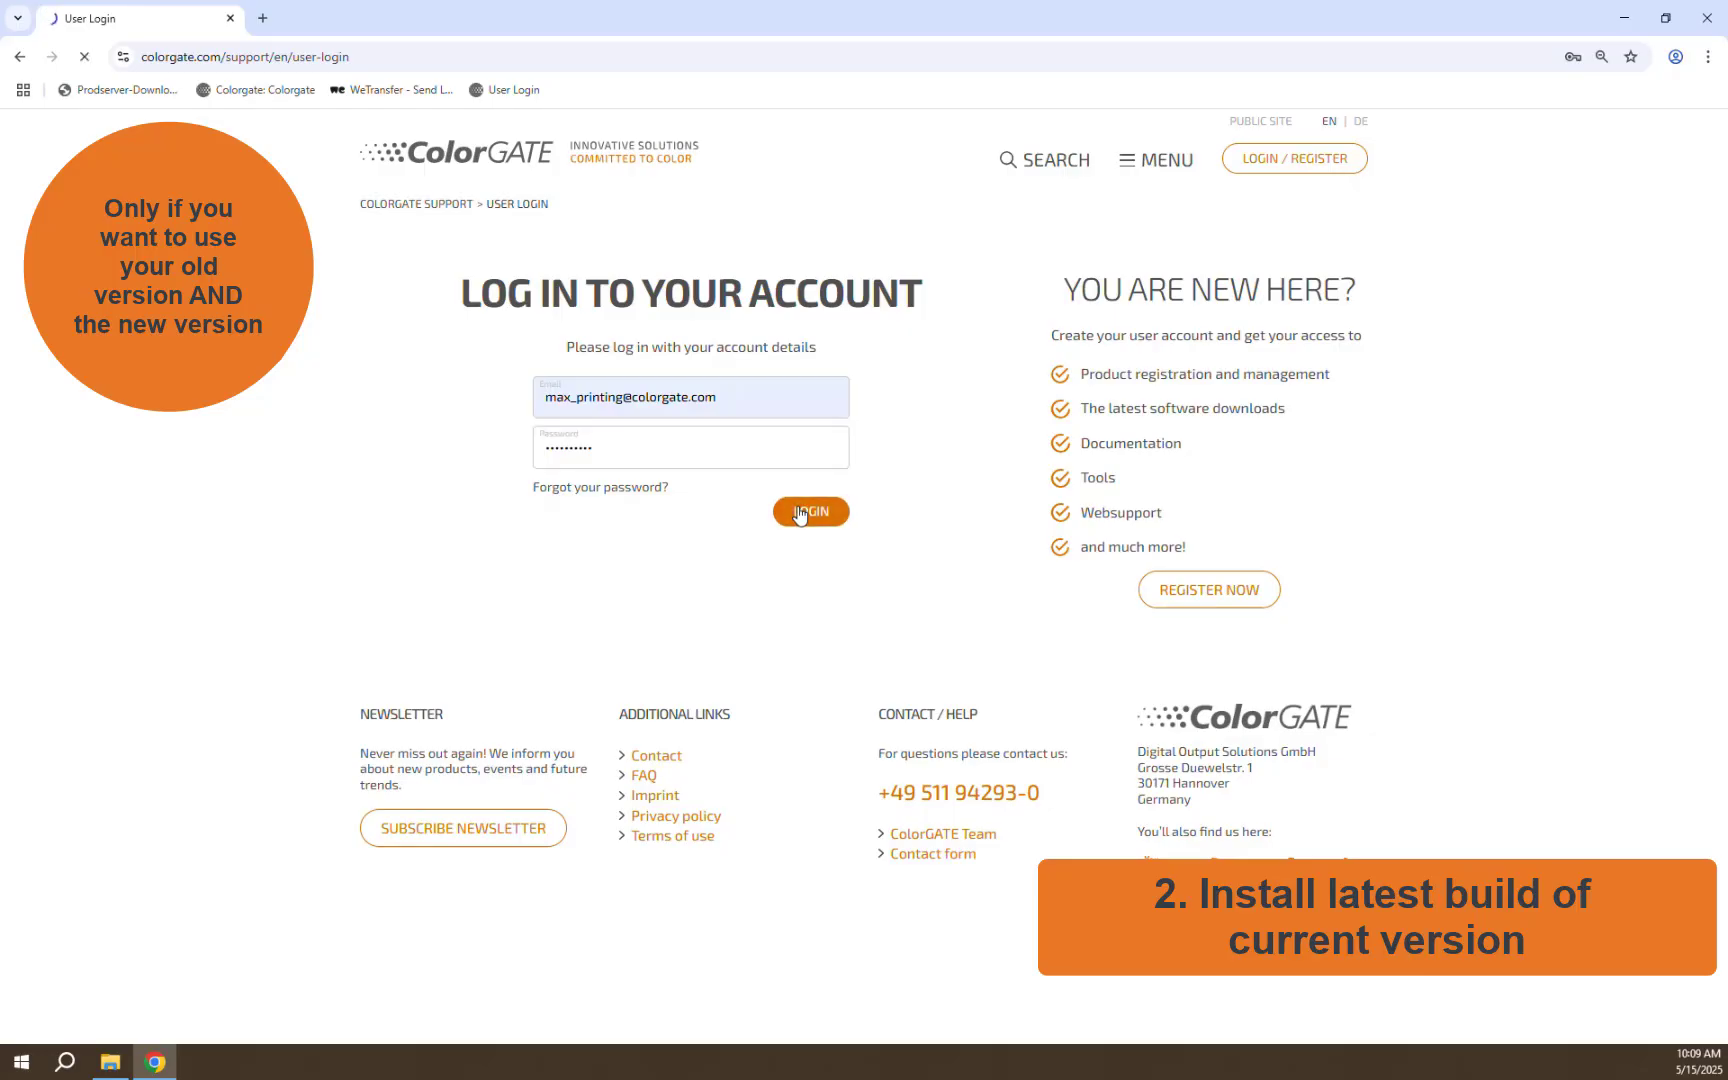
# Step: Filter software downloads to legacy Productionserver version 24 and download PS24SetupV24.02.17165.exe
pyautogui.scroll(-6, 853, 552)
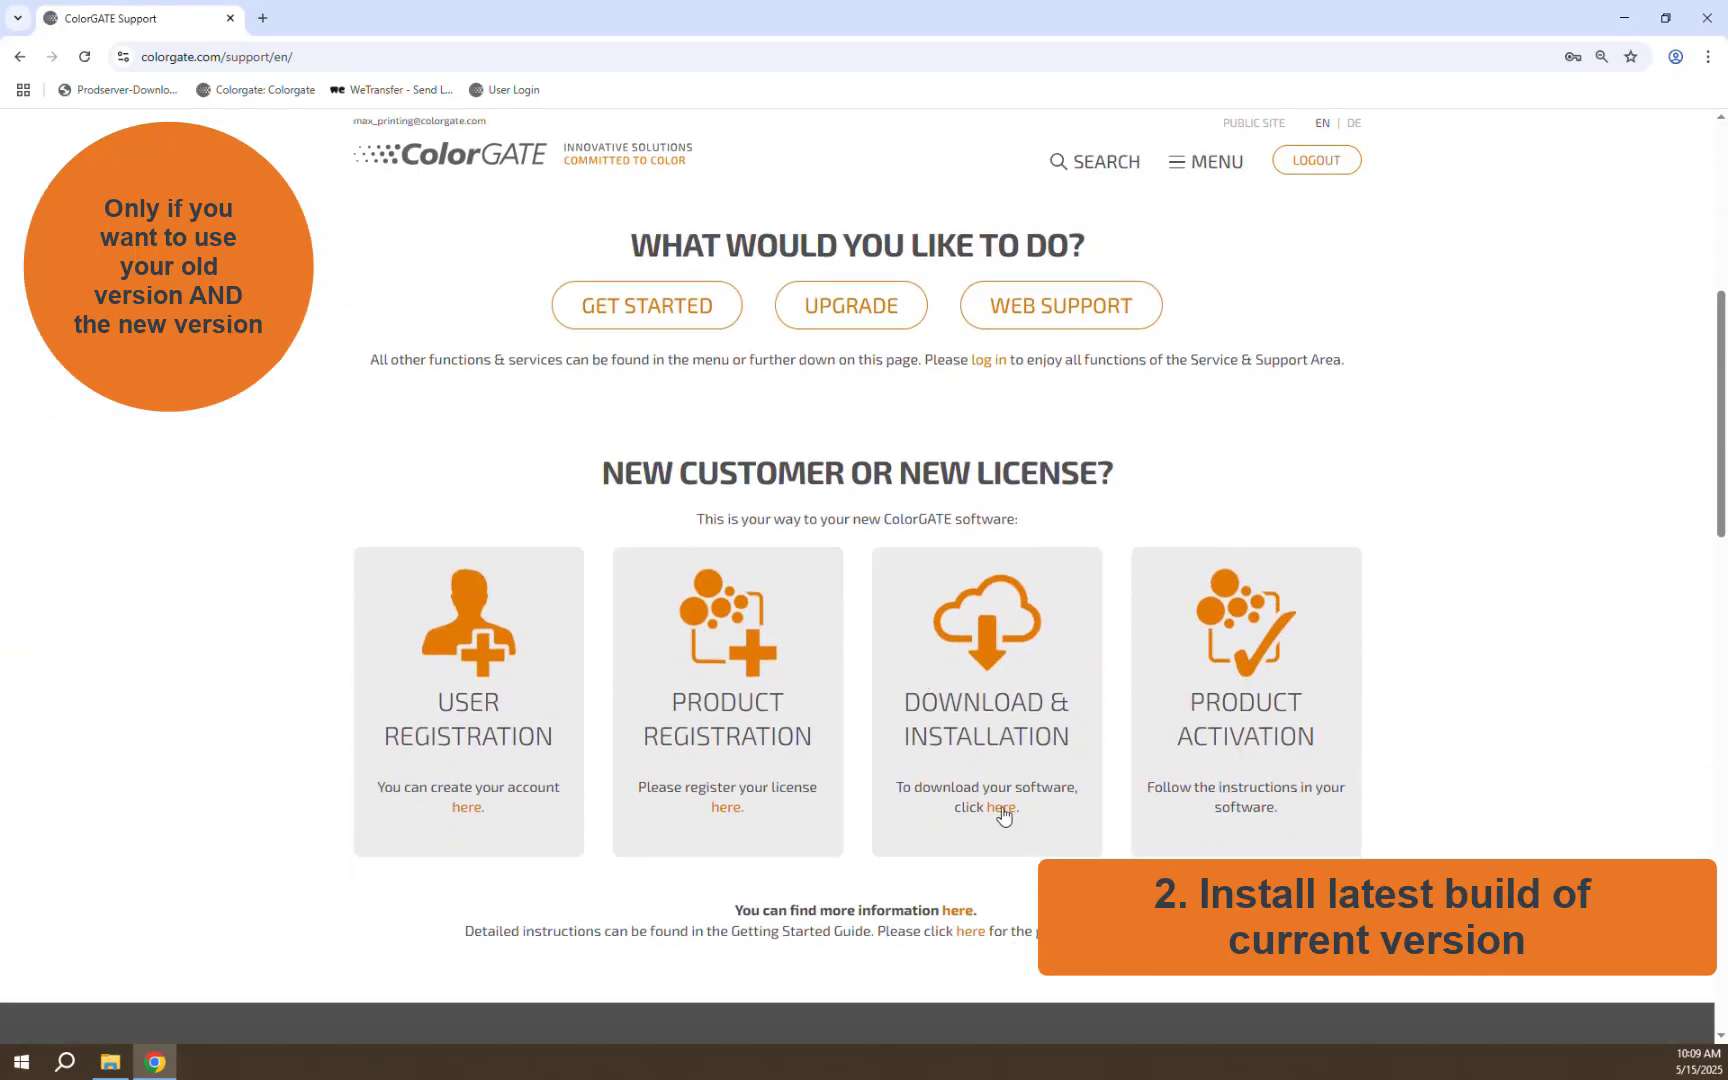
pyautogui.click(1002, 809)
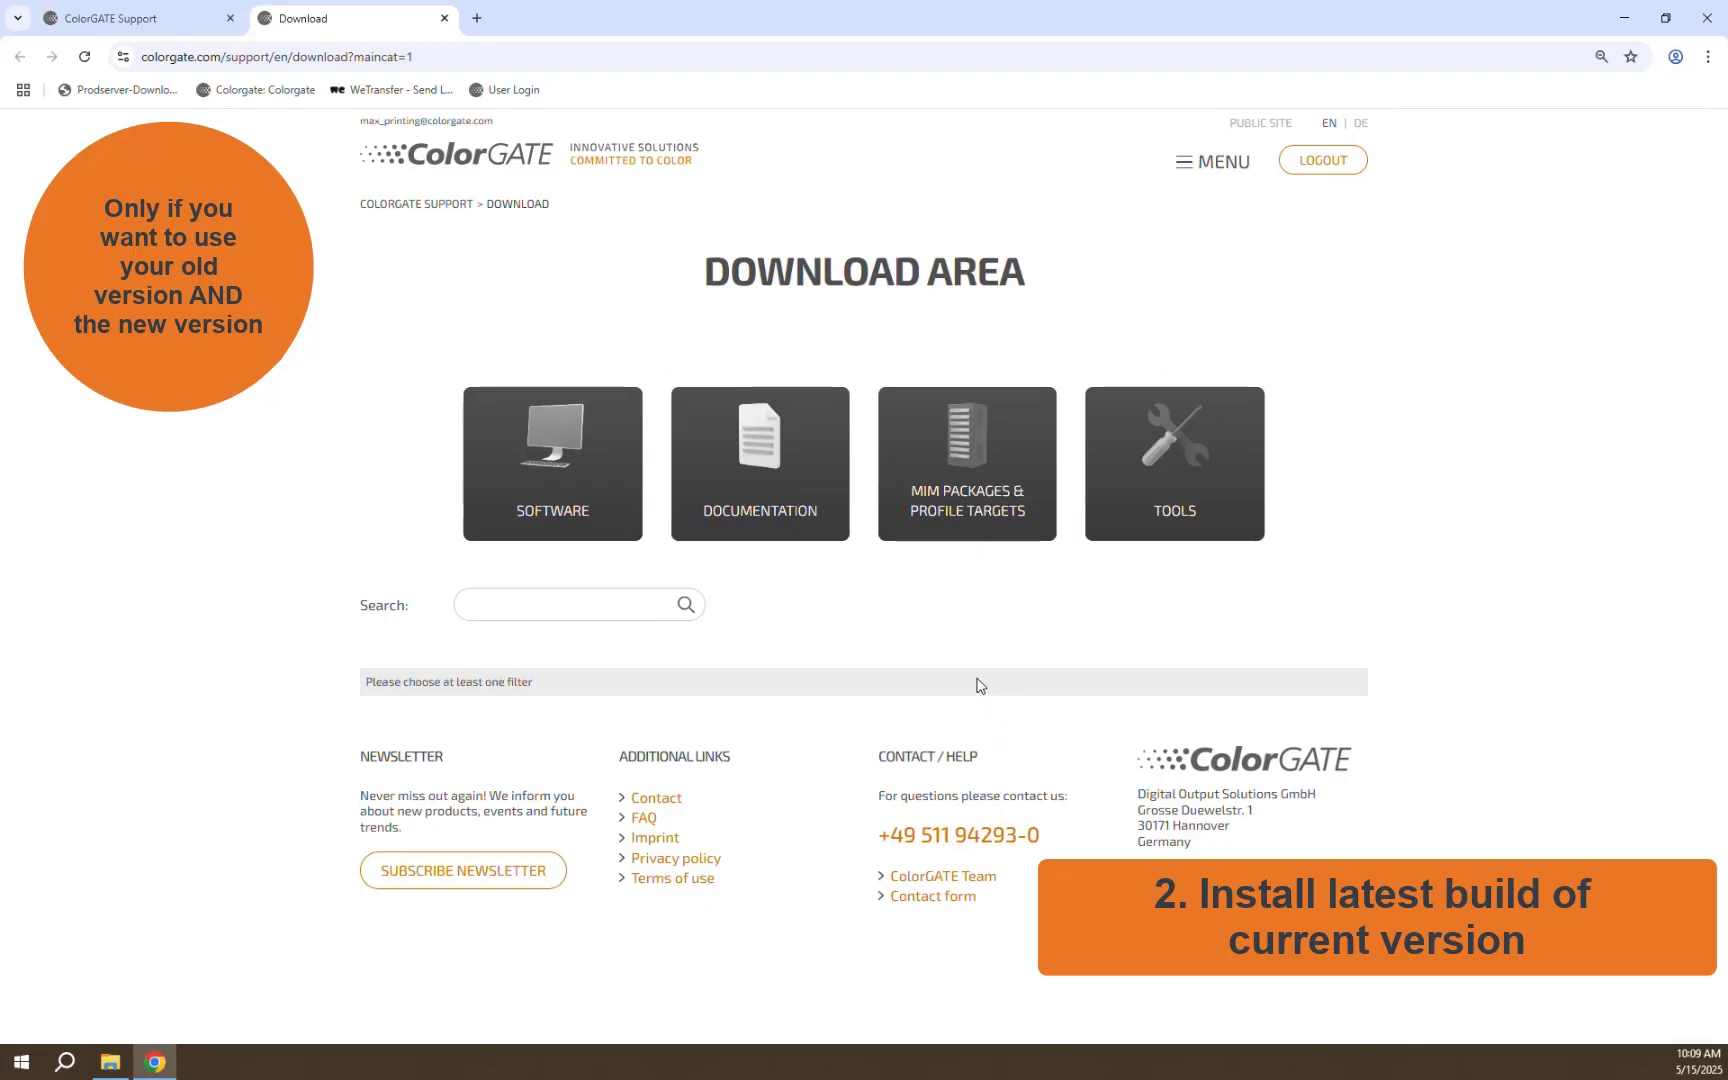
pyautogui.click(545, 456)
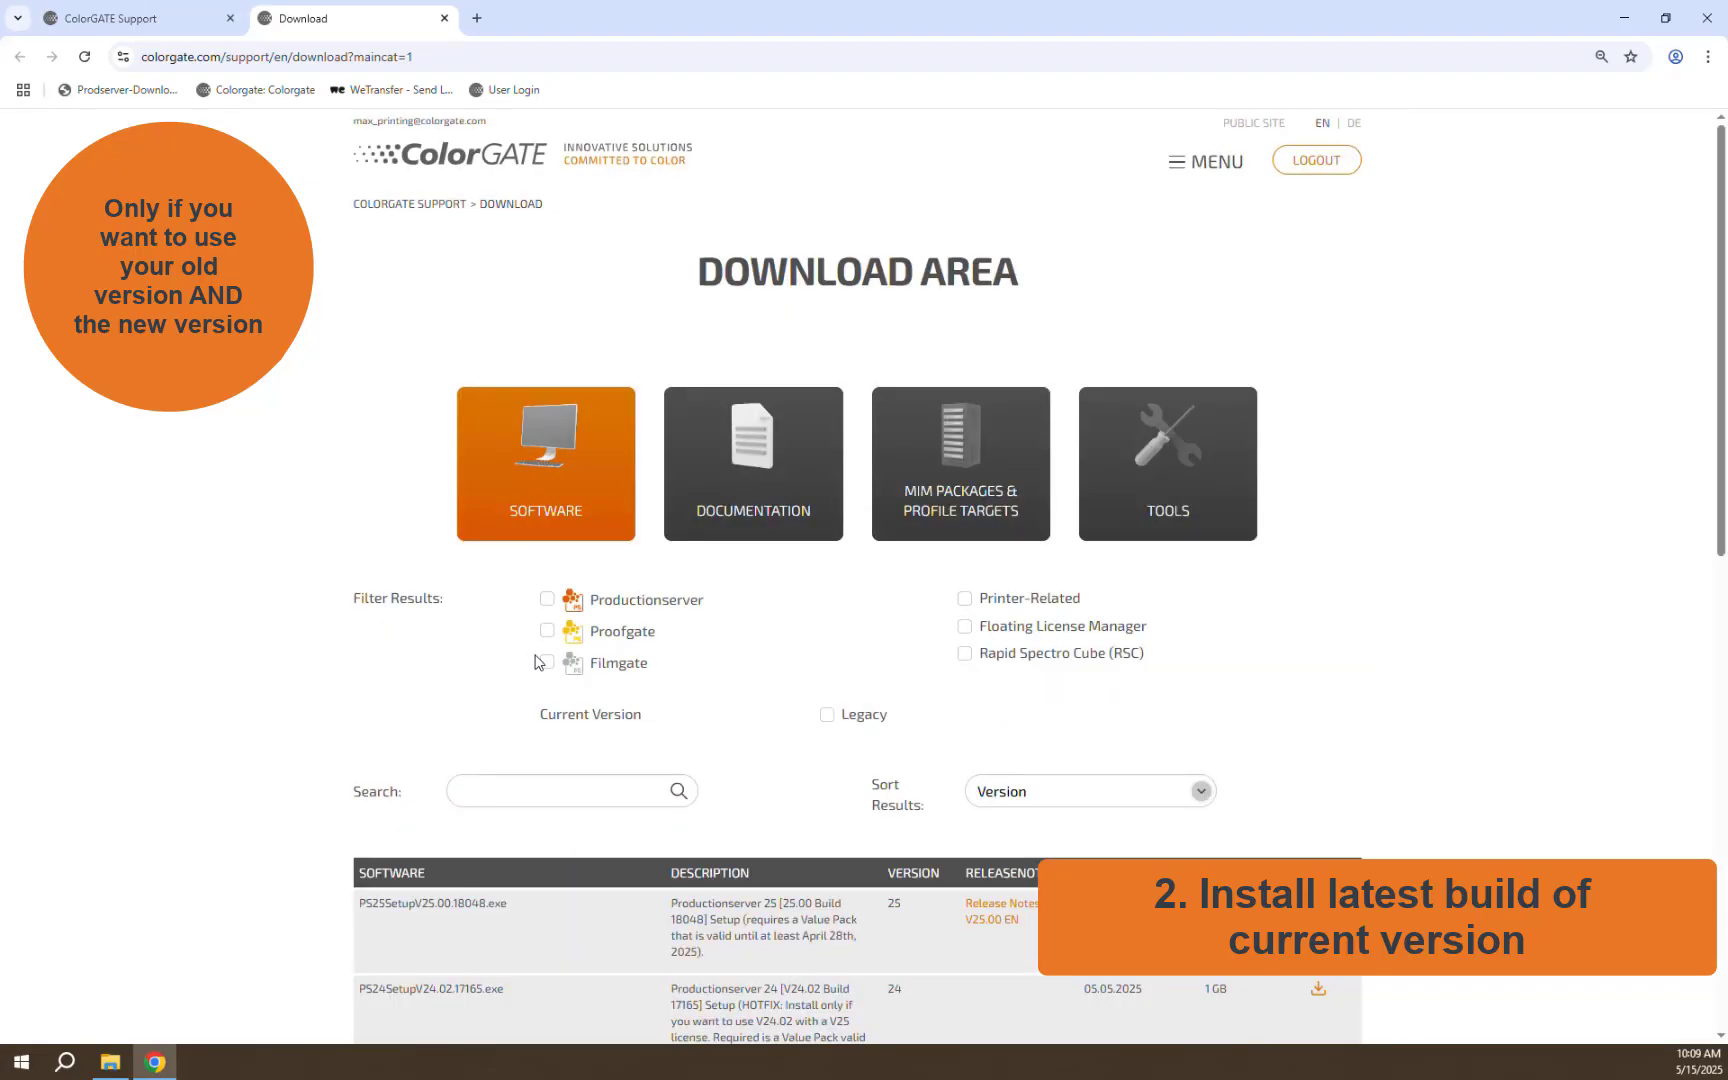
pyautogui.click(547, 600)
pyautogui.scroll(-2, 550, 605)
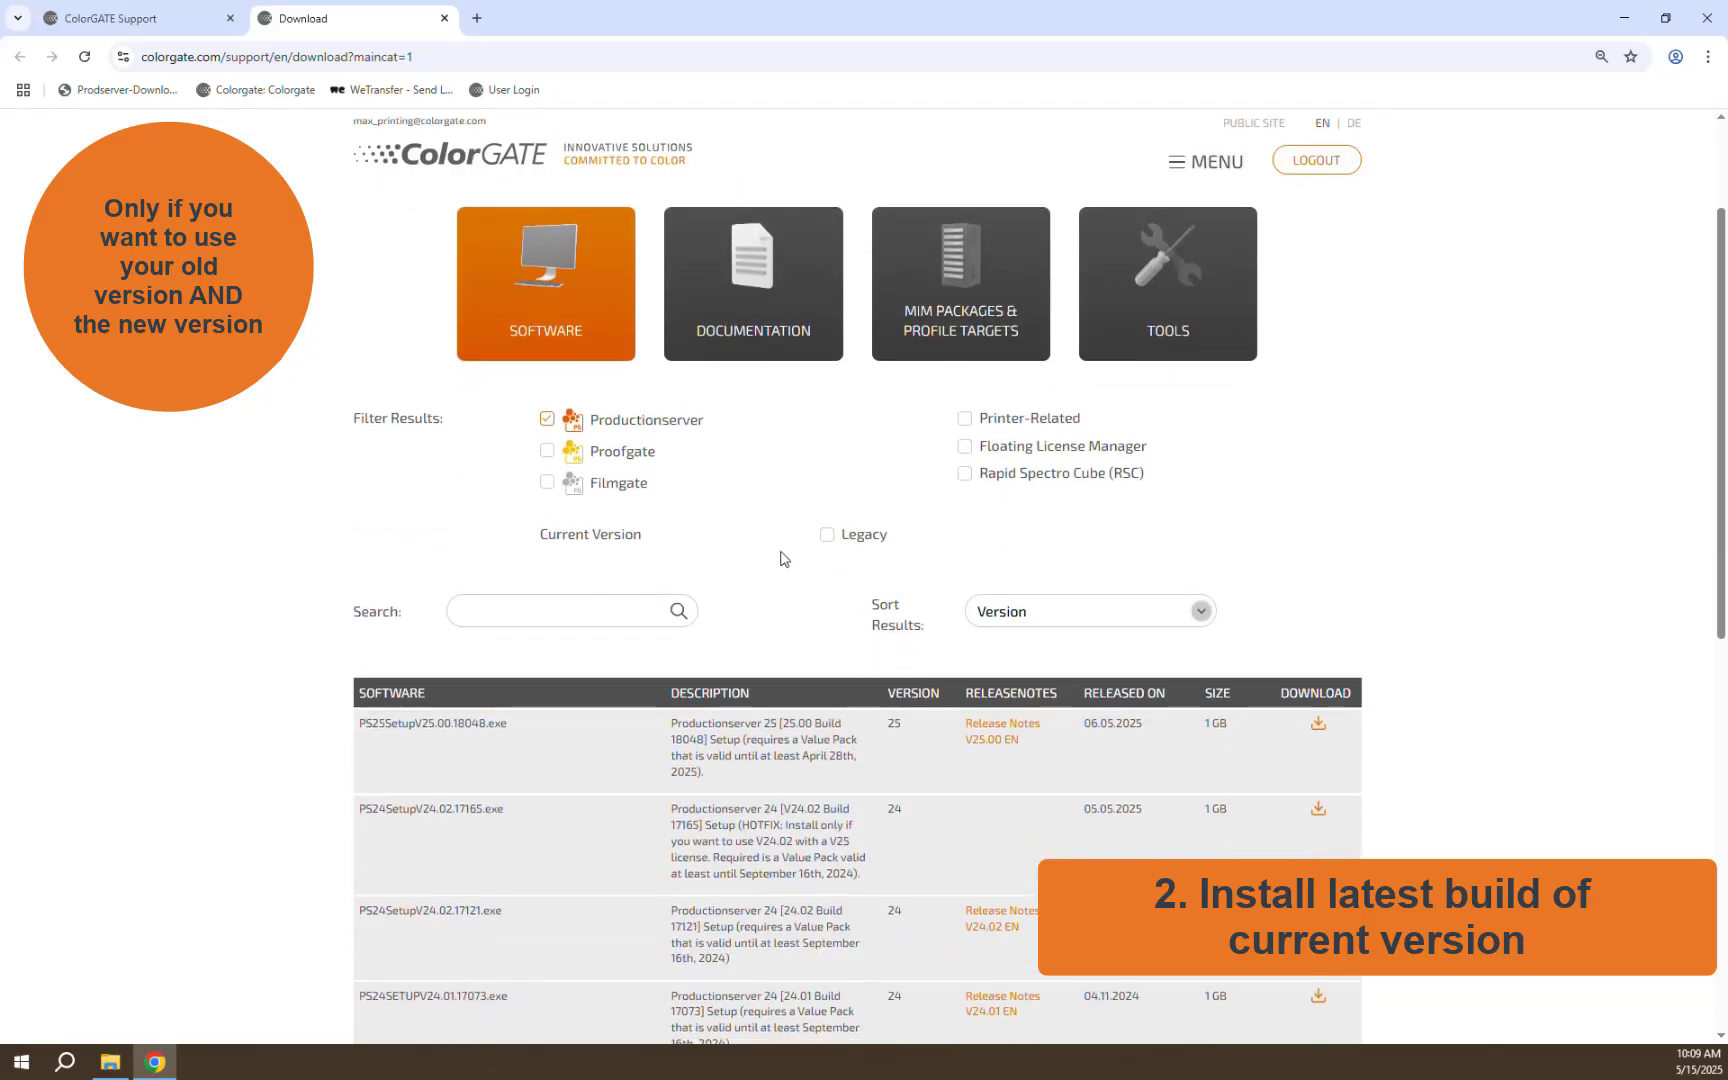
pyautogui.click(825, 538)
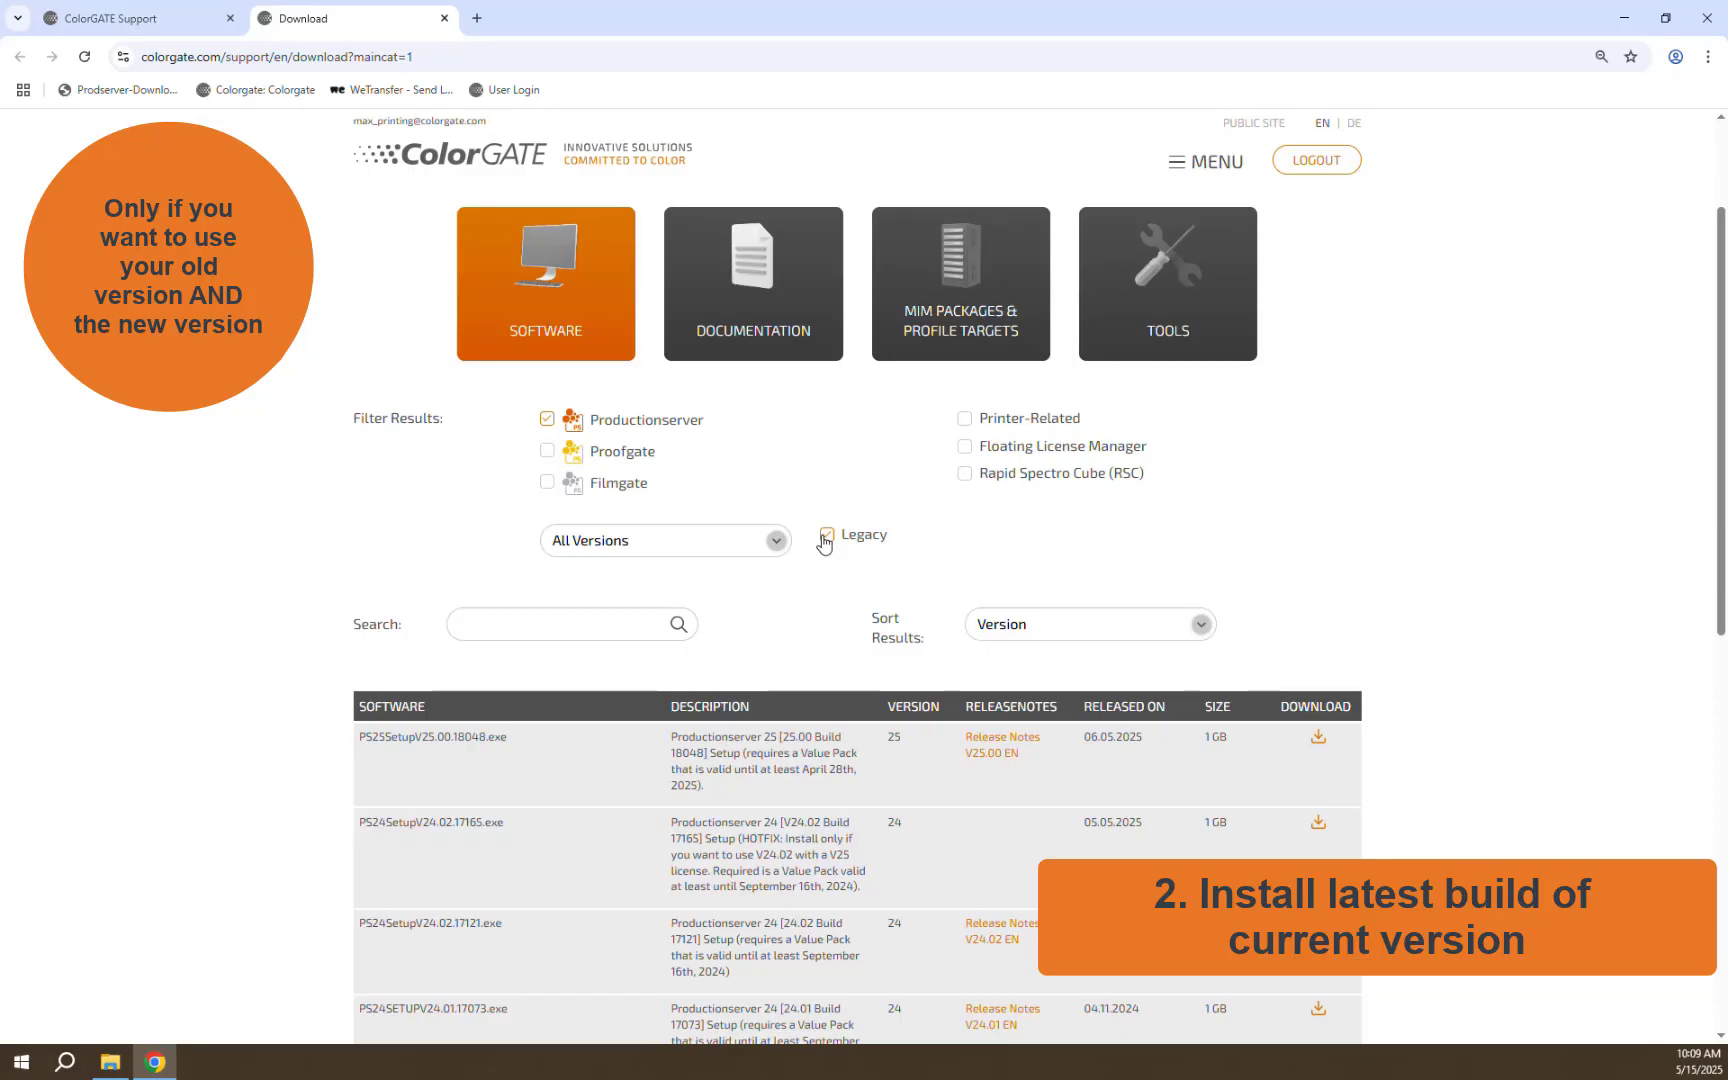
pyautogui.click(775, 540)
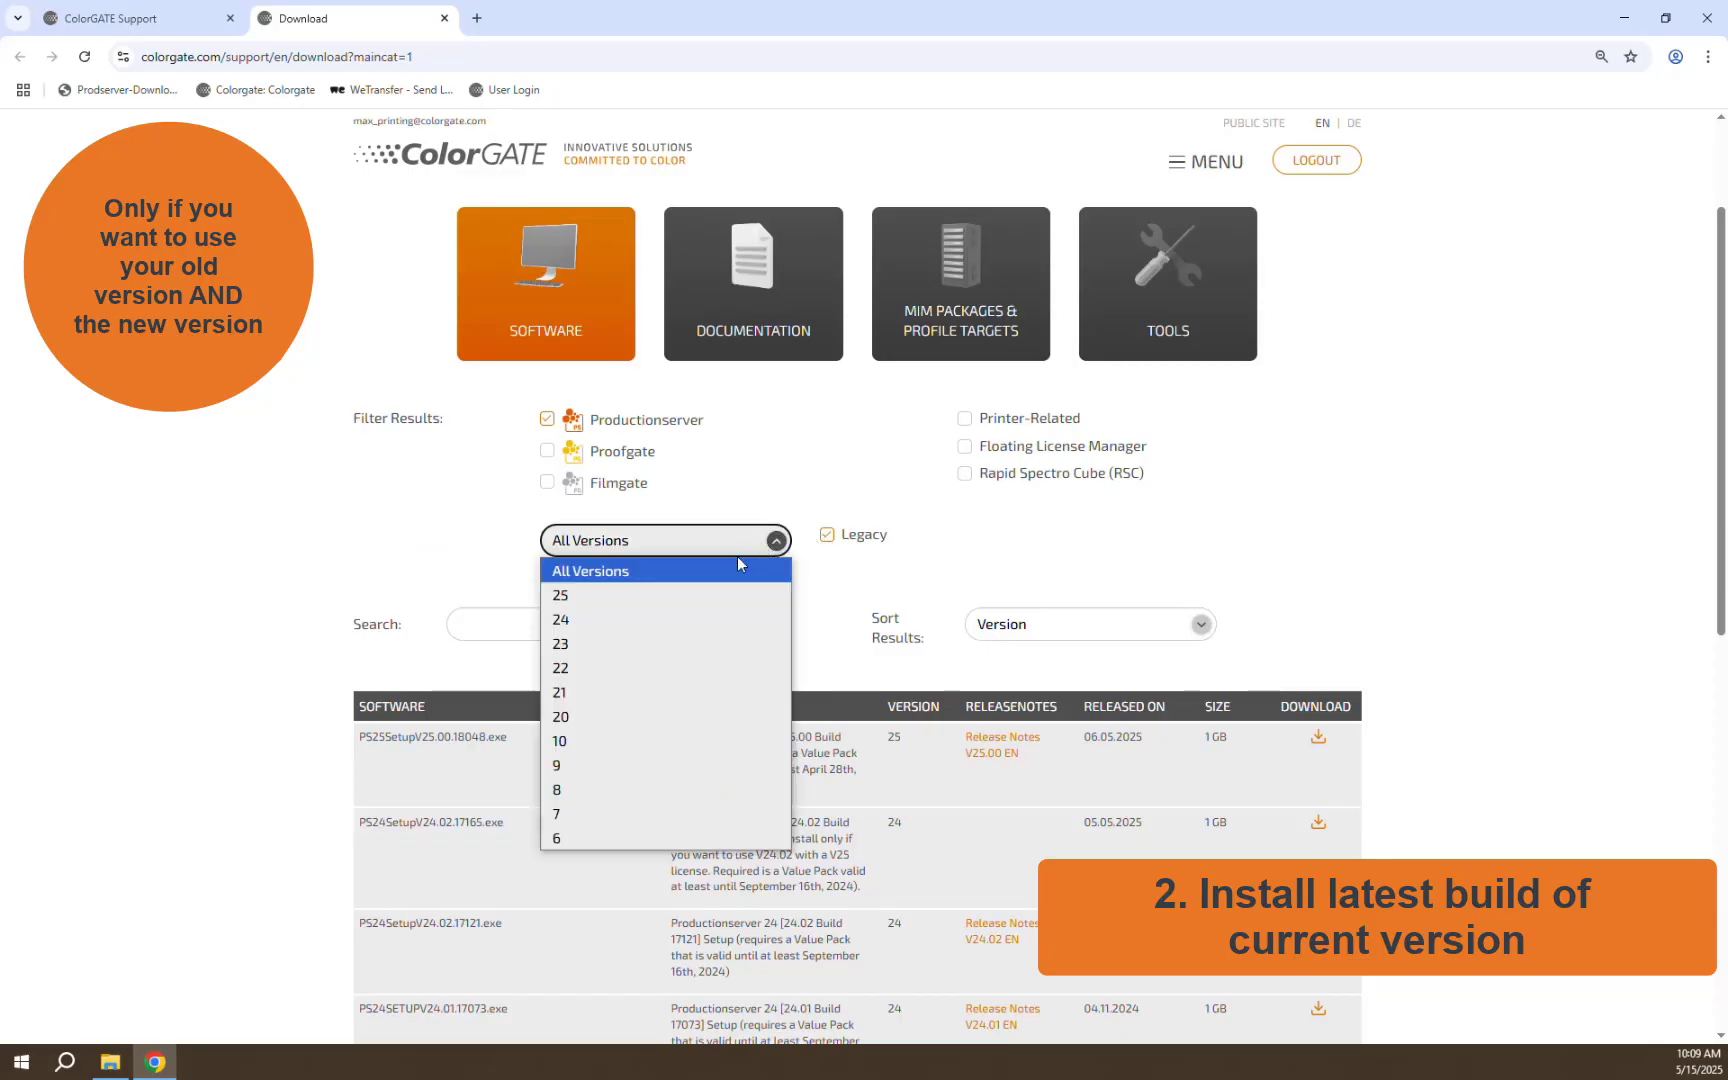
pyautogui.click(622, 620)
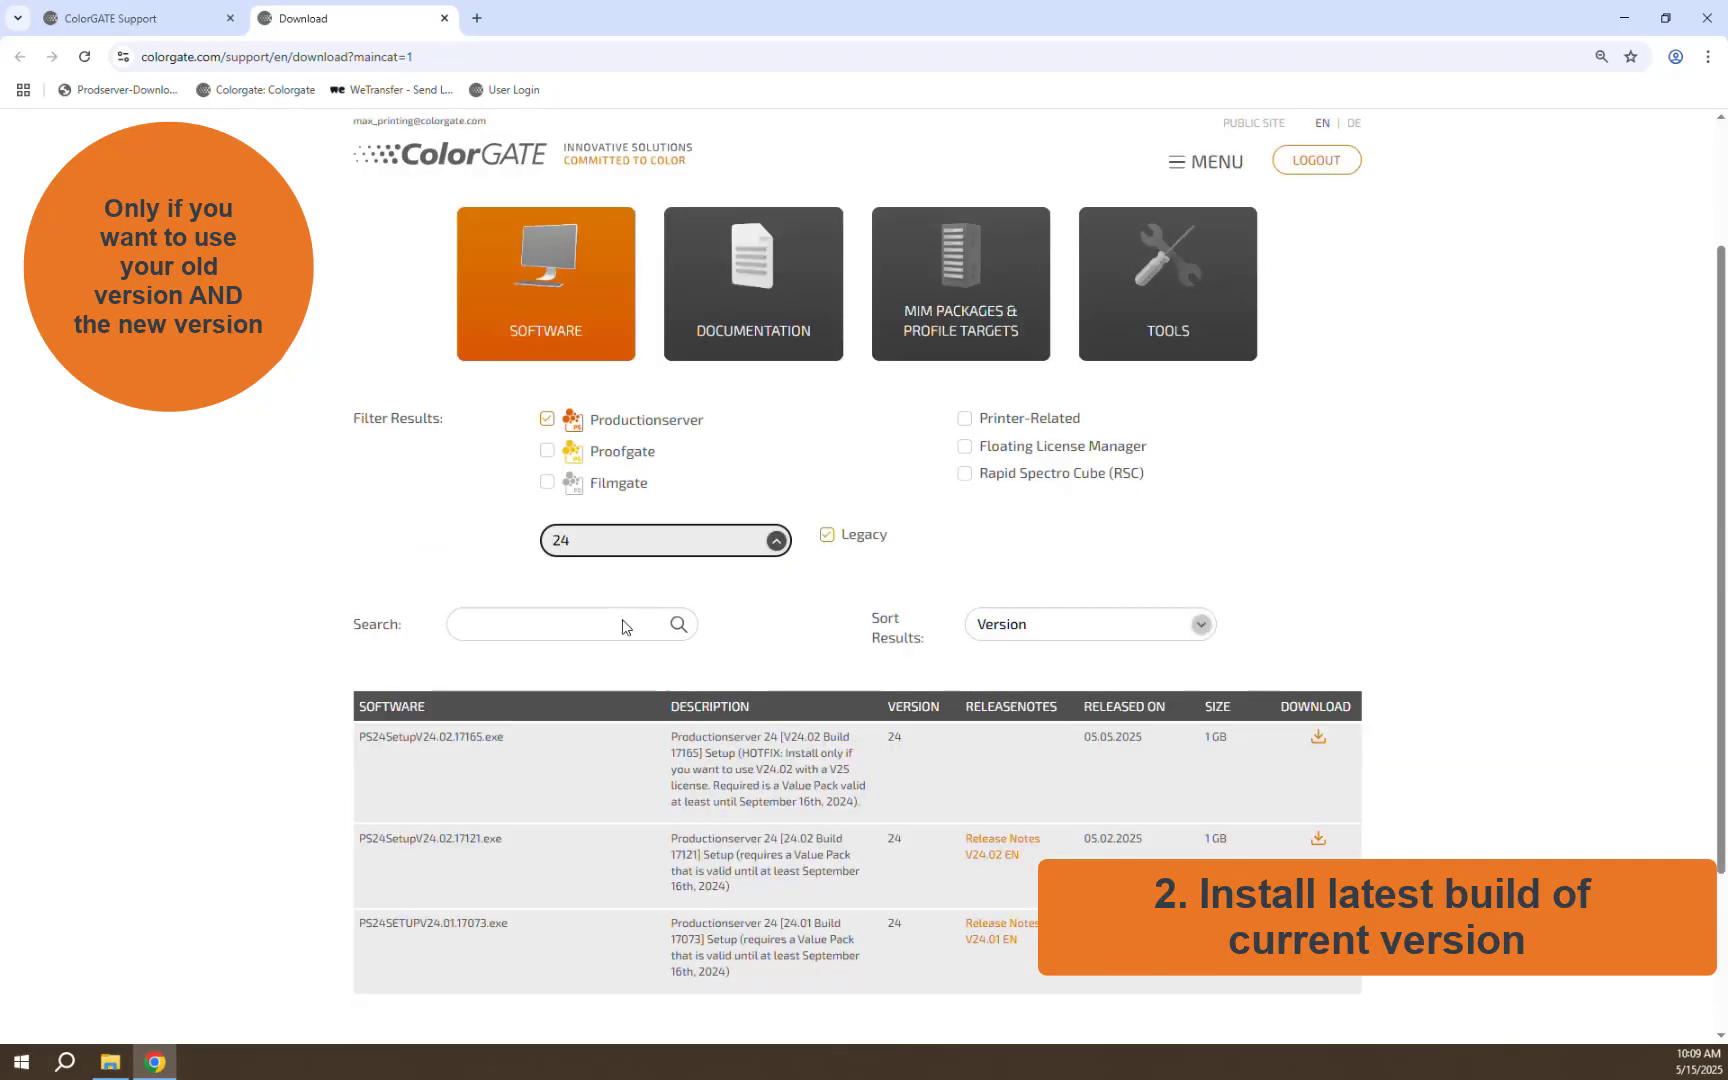
pyautogui.scroll(-2, 624, 617)
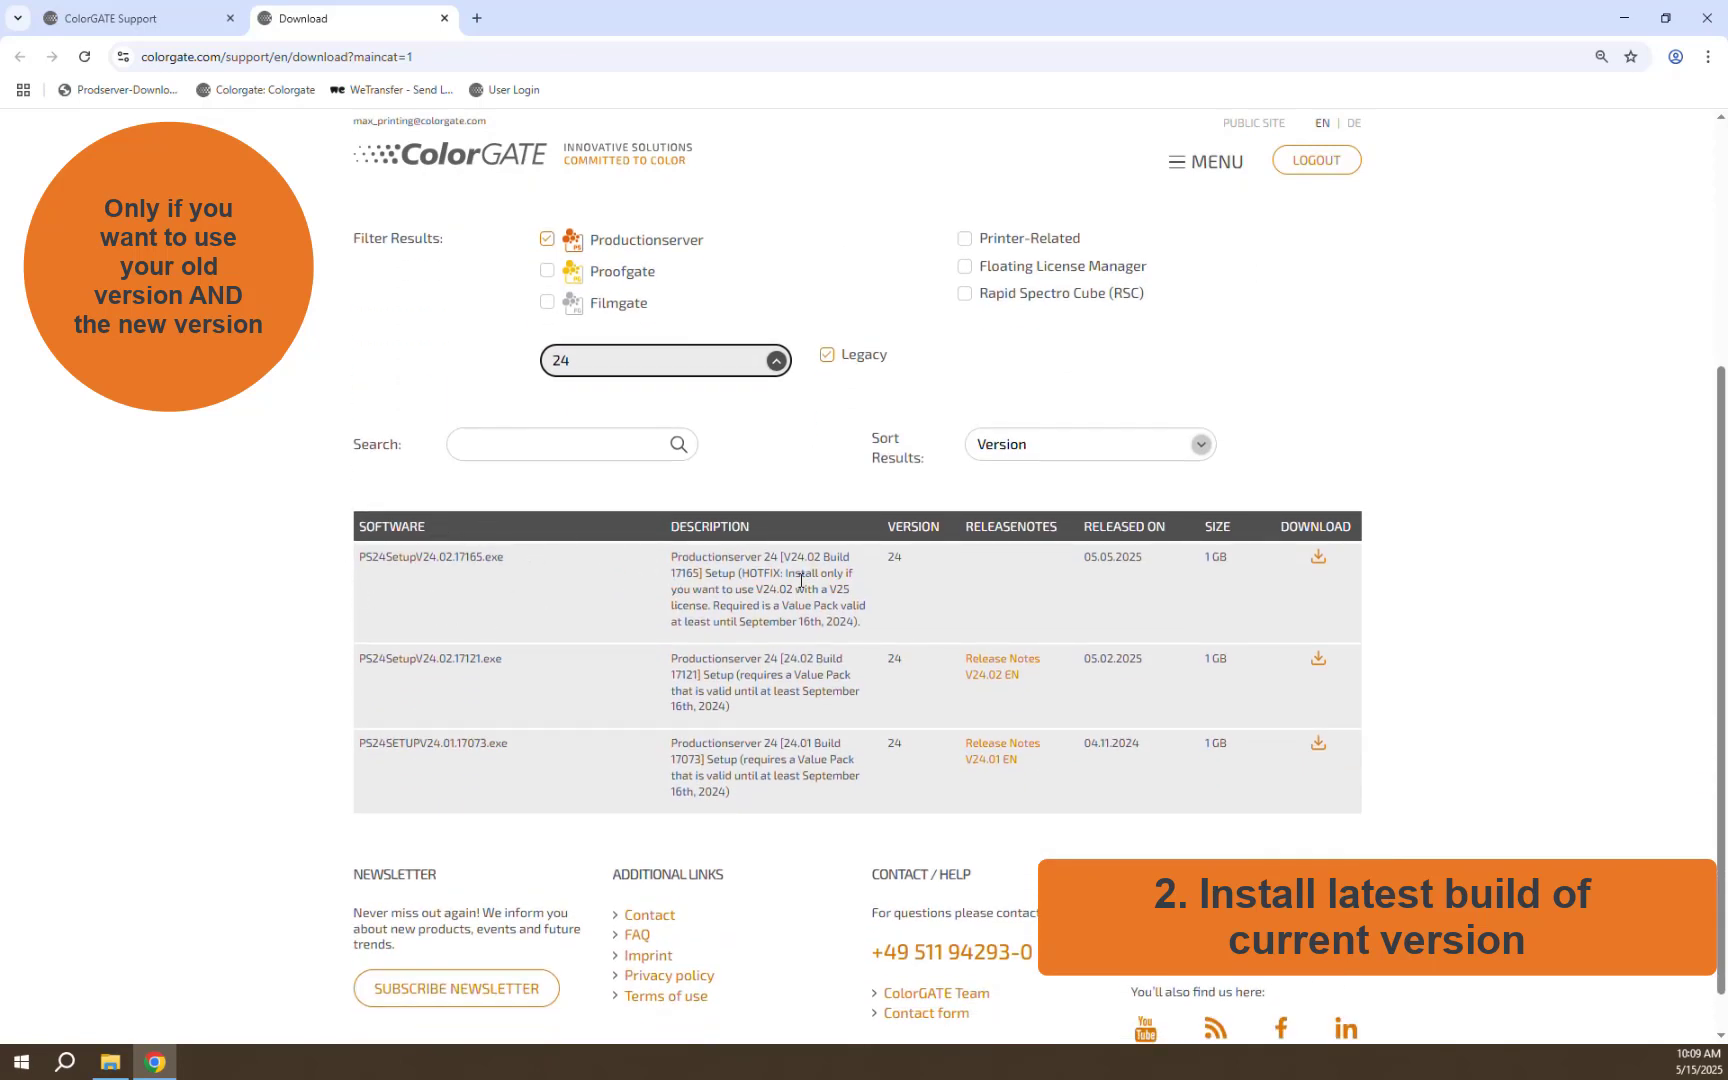
pyautogui.click(1318, 558)
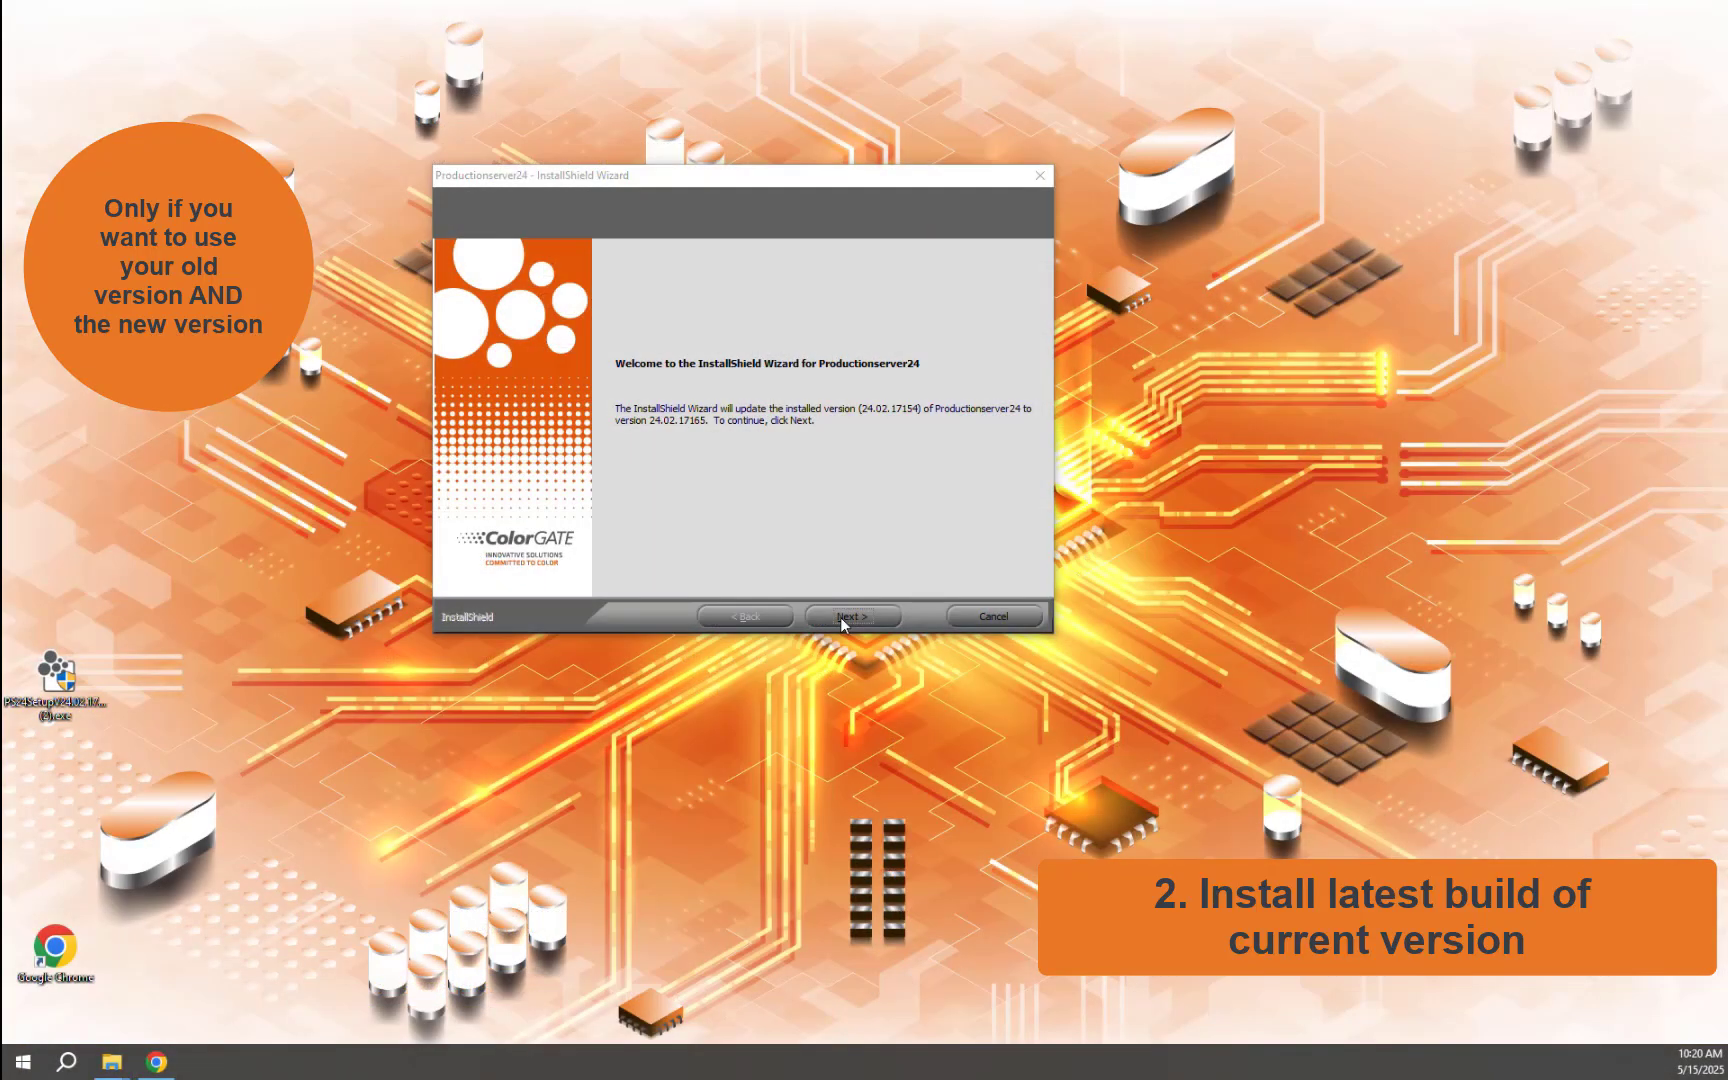
# Step: Run the PS24 setup to update Productionserver 24 to build 24.02.17165
pyautogui.click(840, 617)
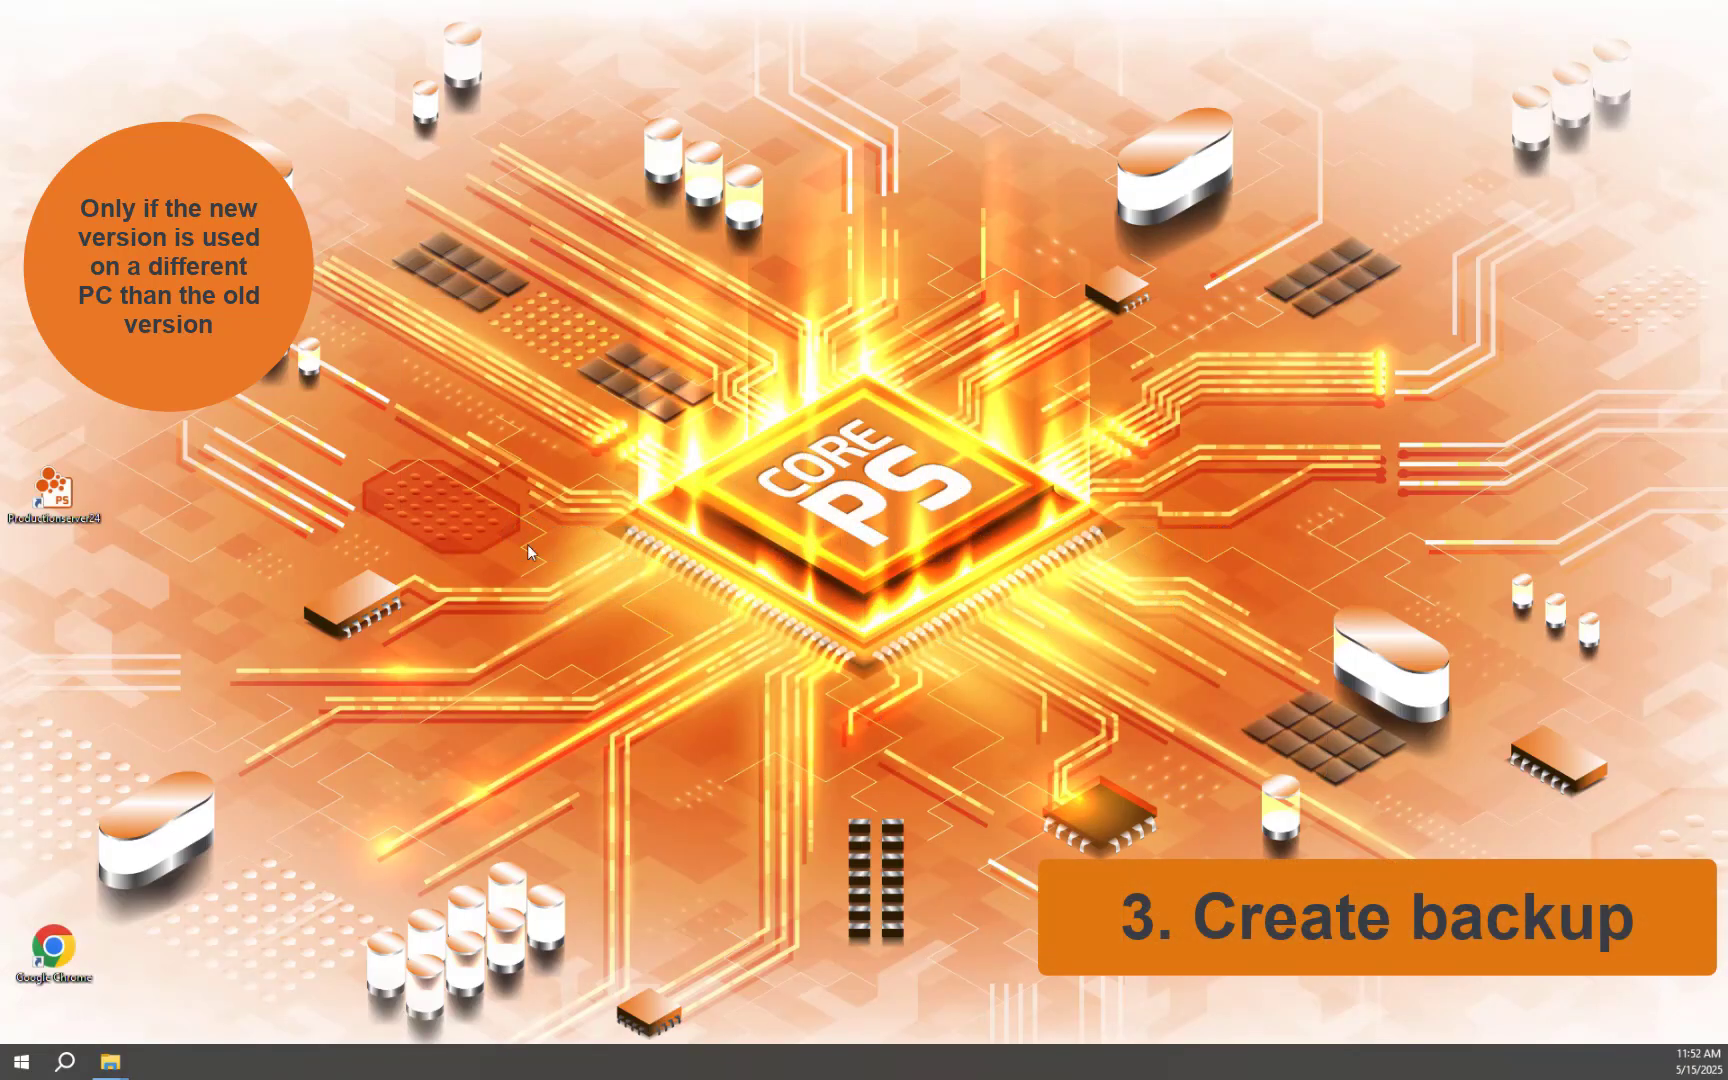
# Step: Launch Productionserver 24 and back up the RIP configuration with default items, accepting 1307.55 MB, no reminders
pyautogui.doubleClick(66, 495)
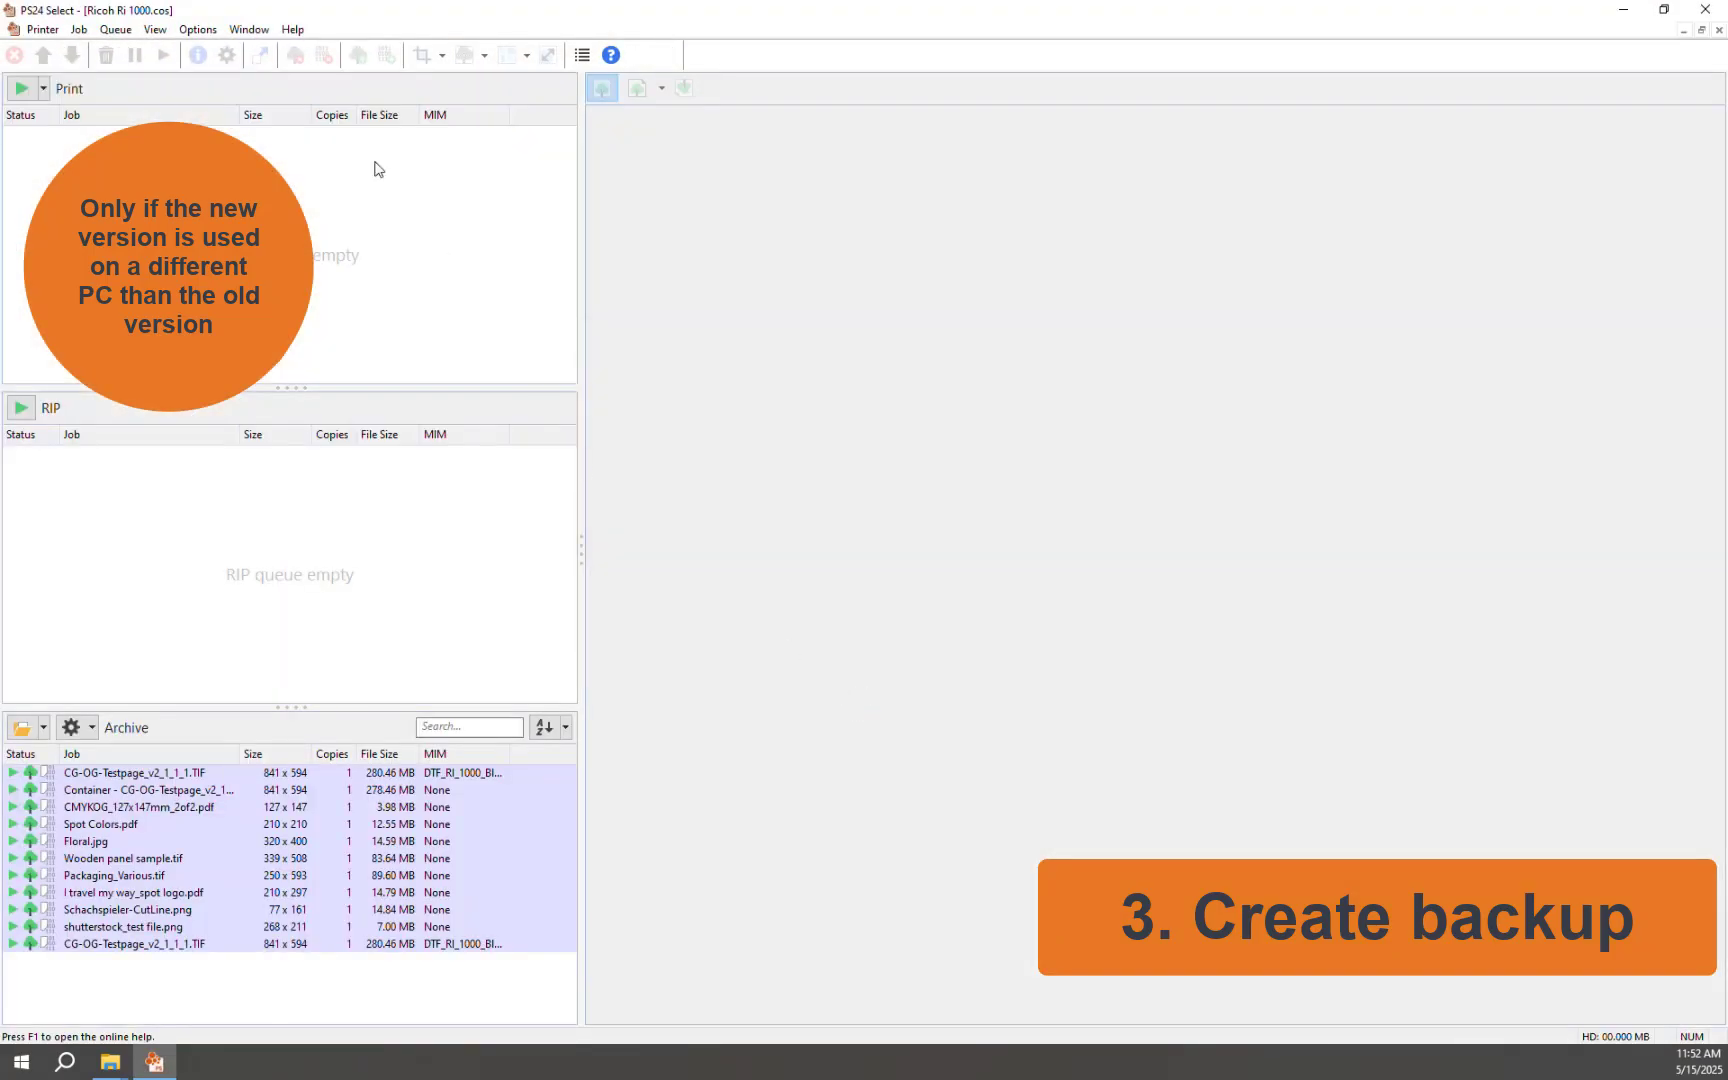
pyautogui.click(199, 32)
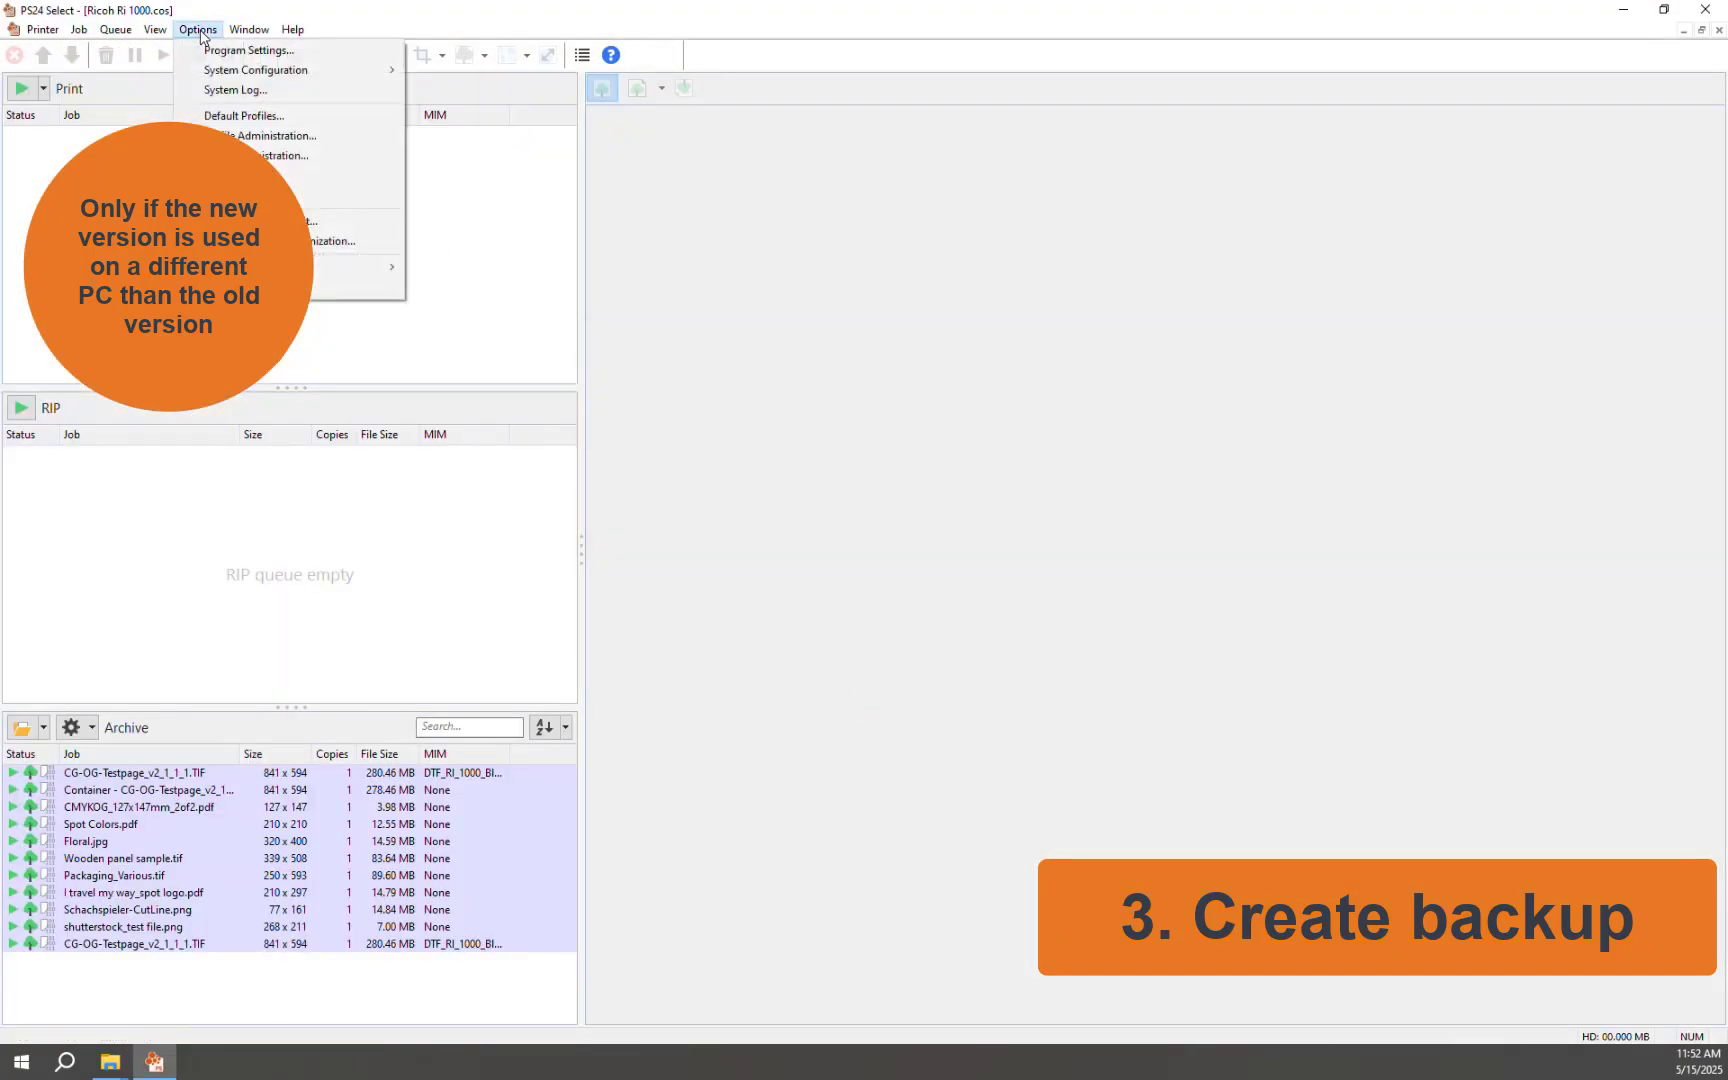
pyautogui.moveTo(285, 72)
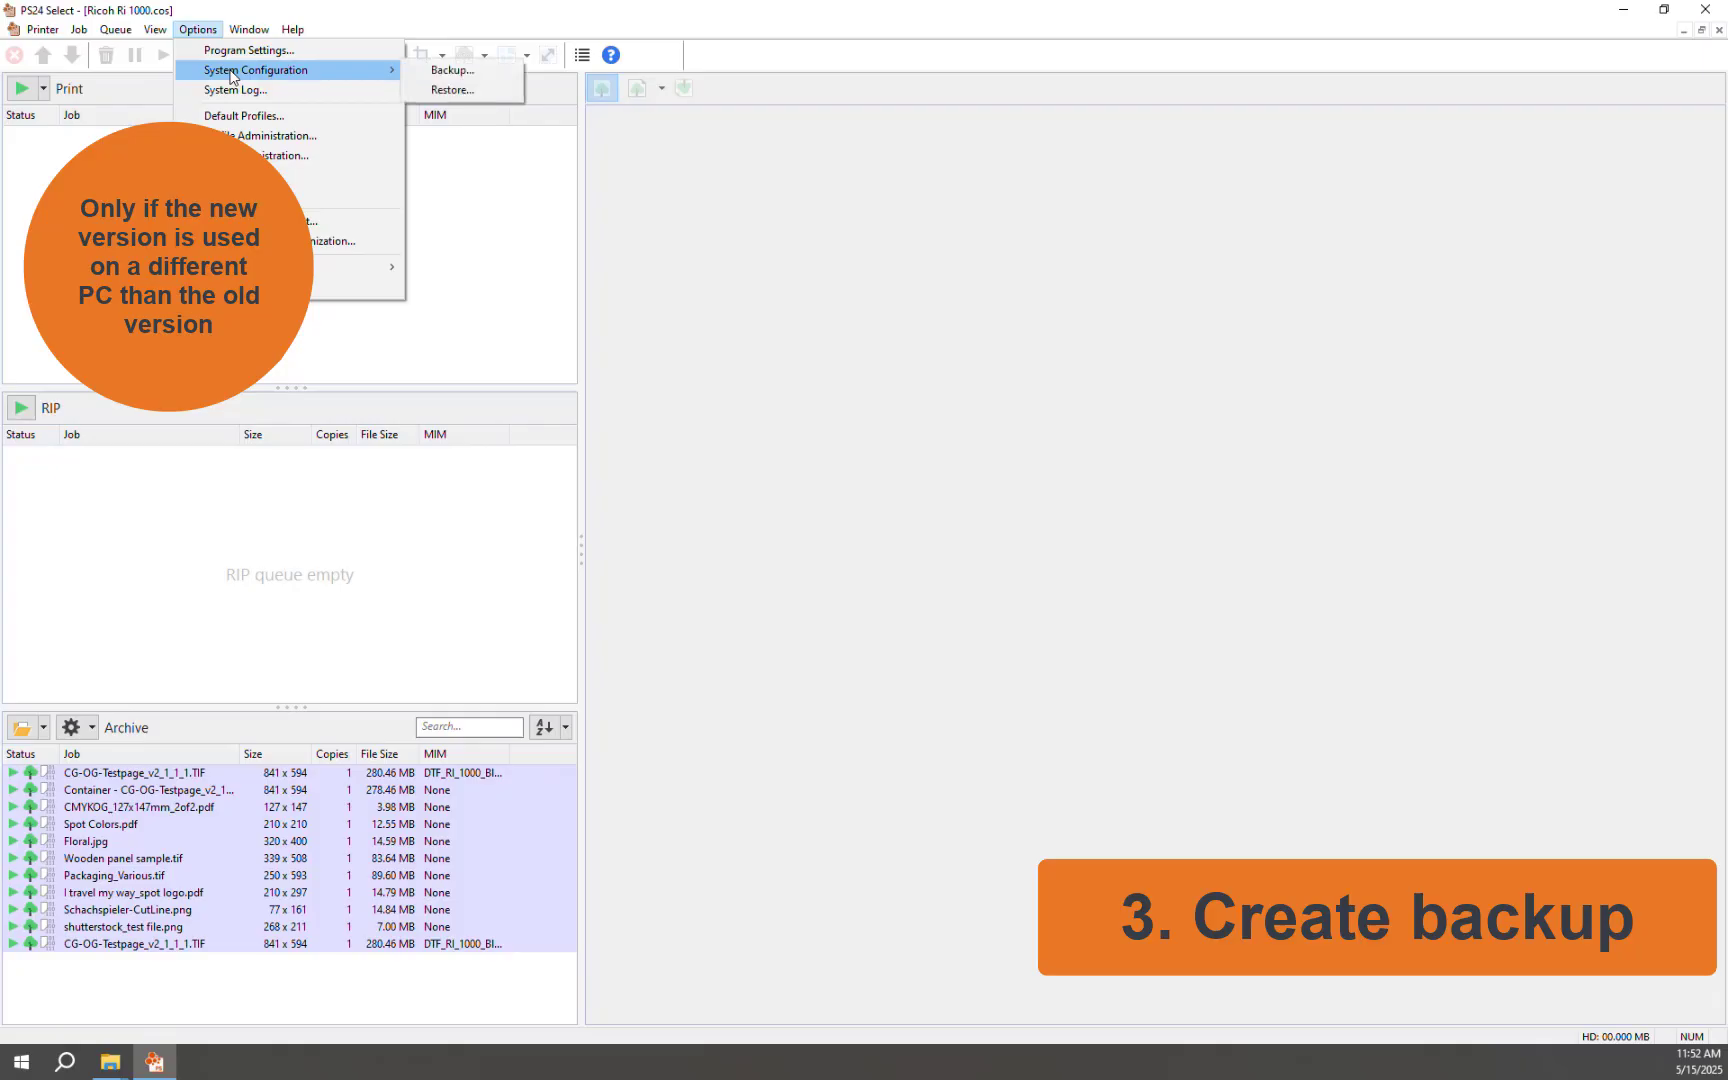
pyautogui.click(477, 79)
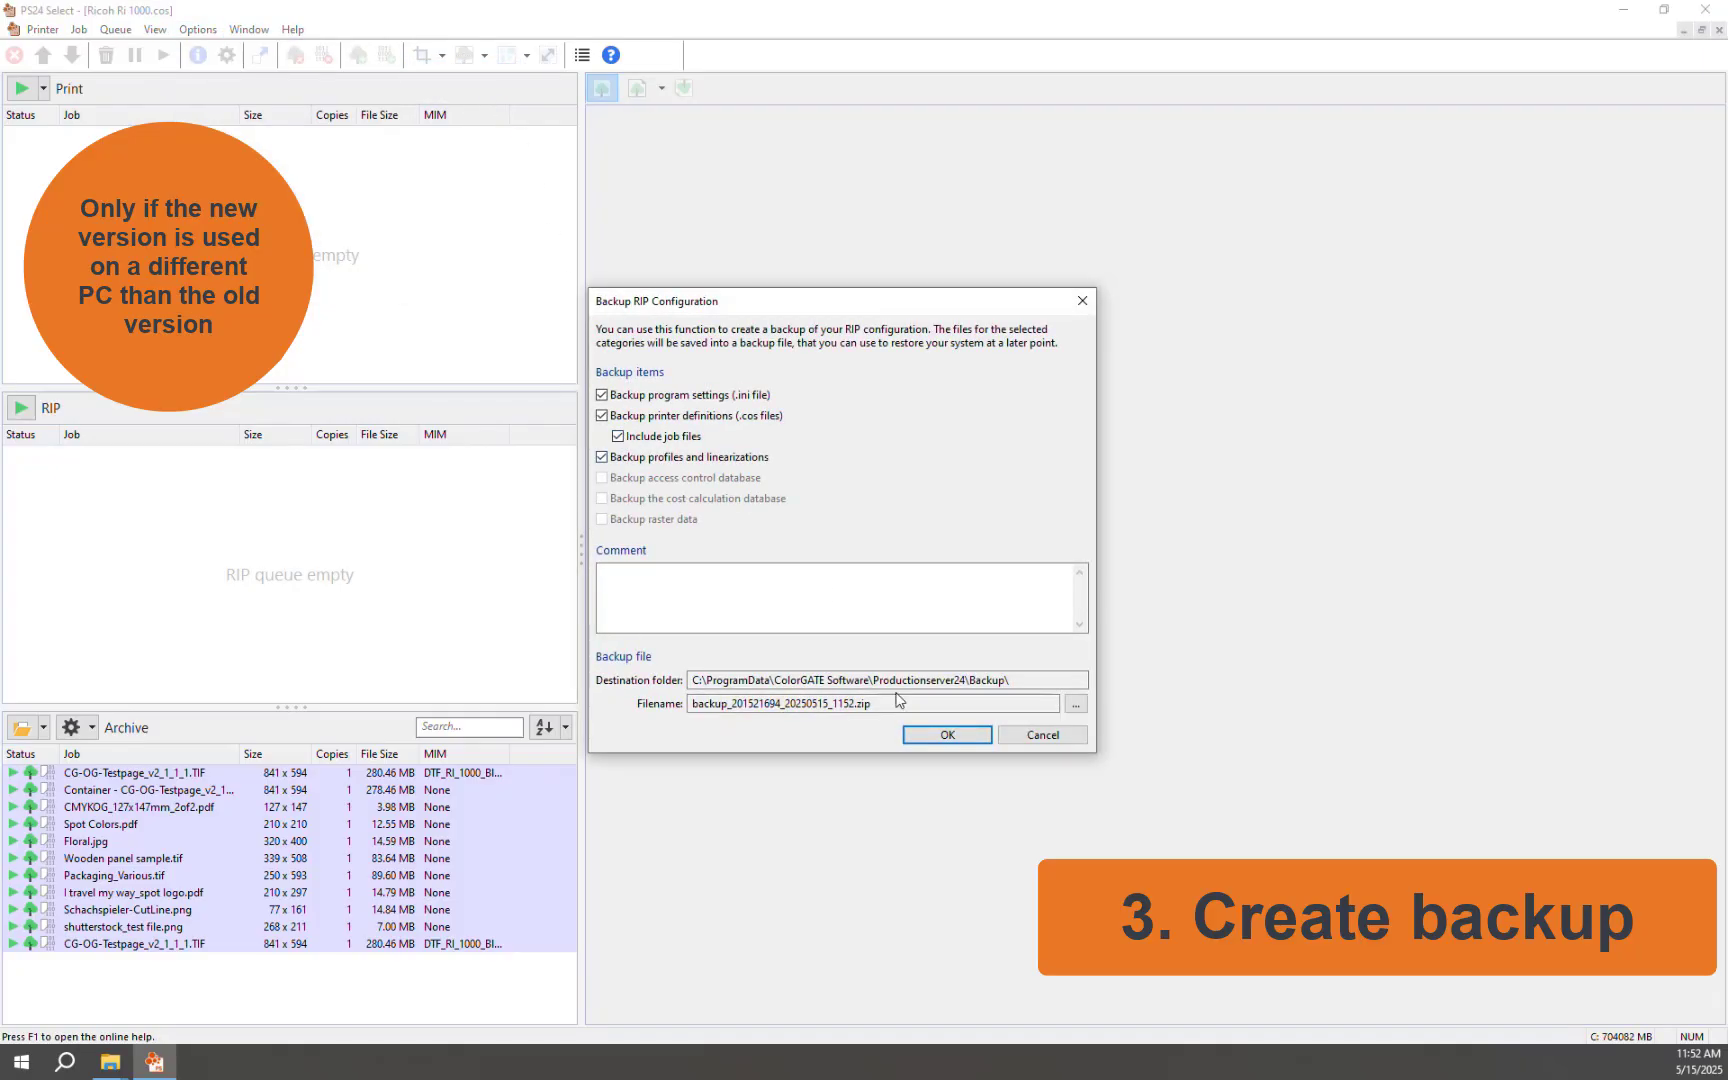
pyautogui.click(927, 737)
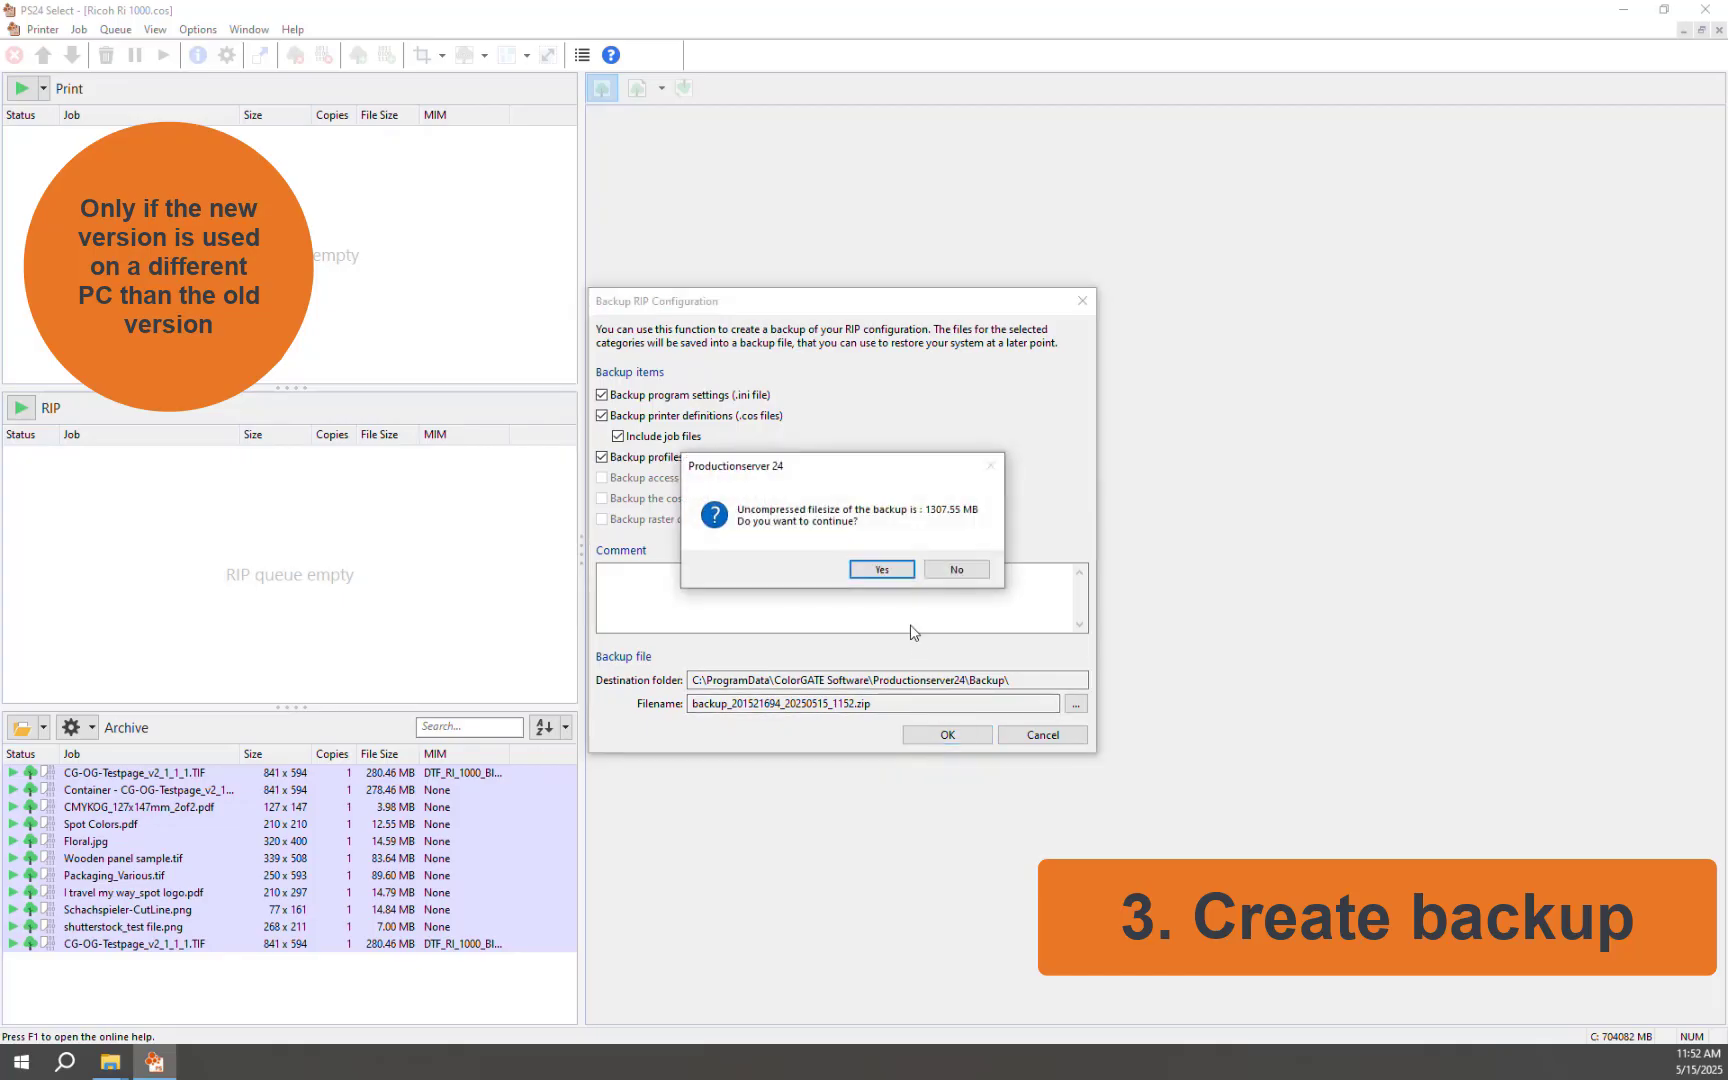
pyautogui.click(883, 570)
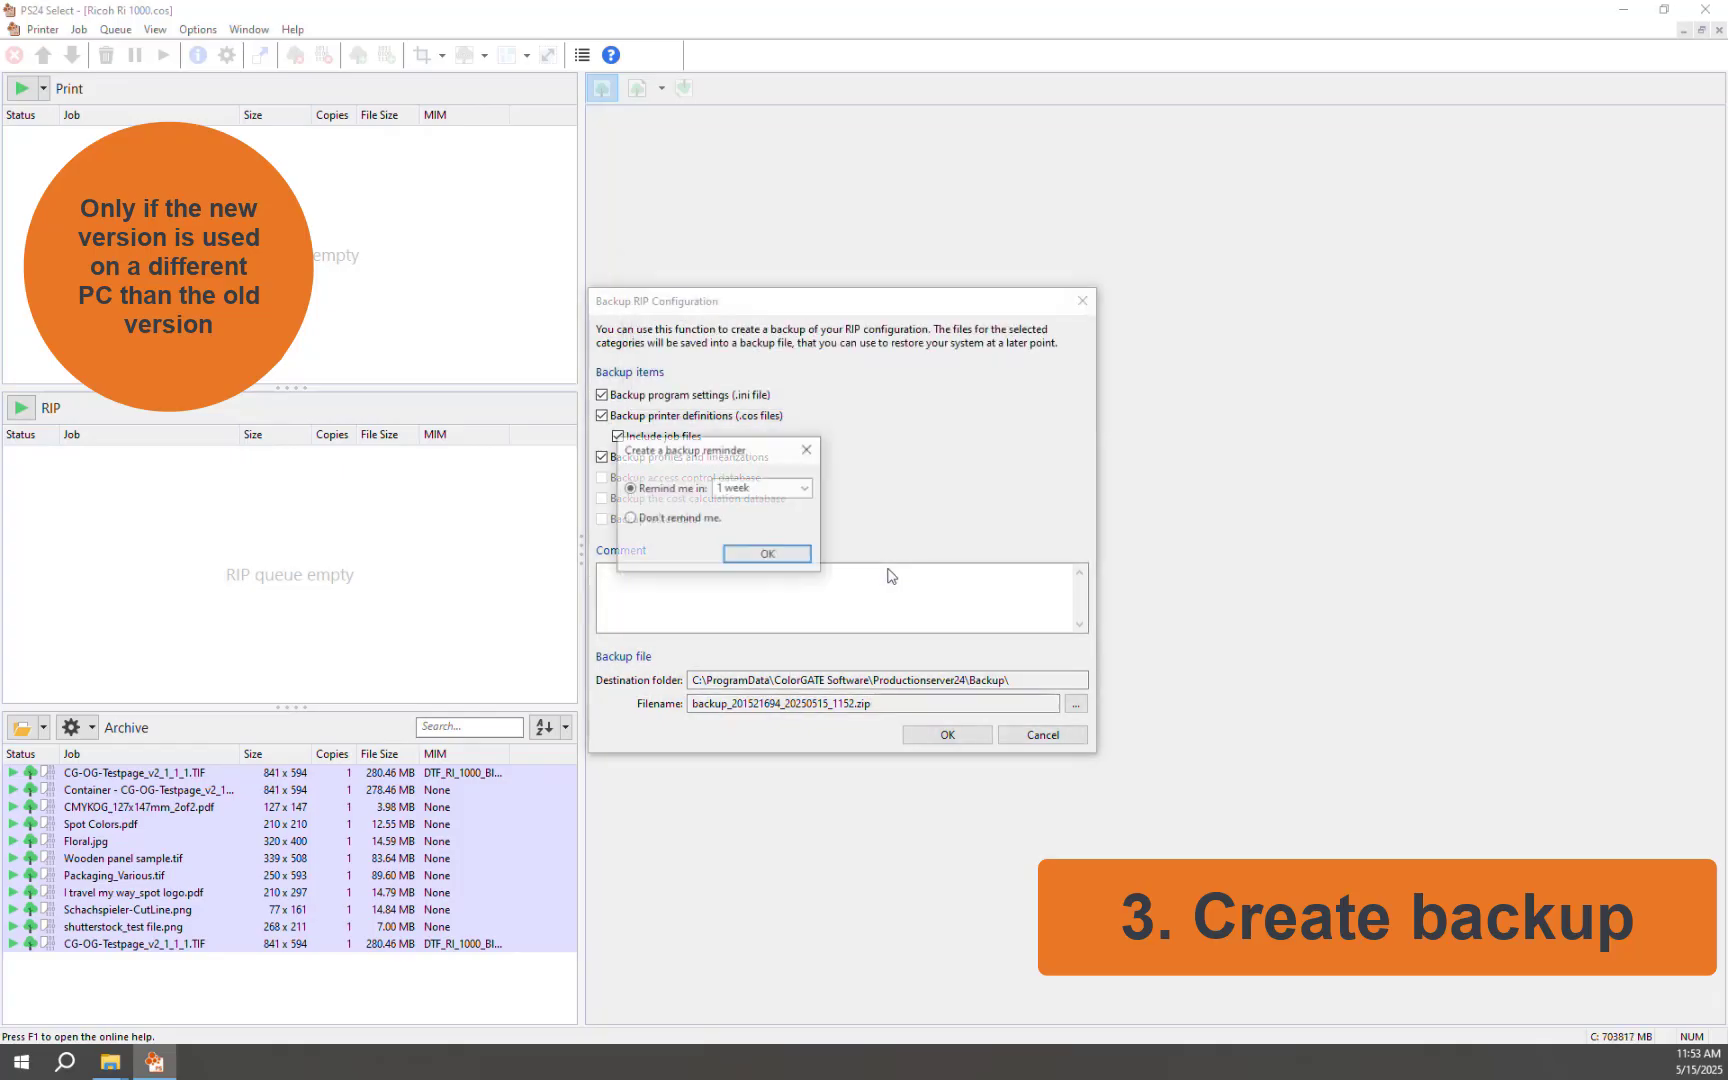
pyautogui.click(631, 519)
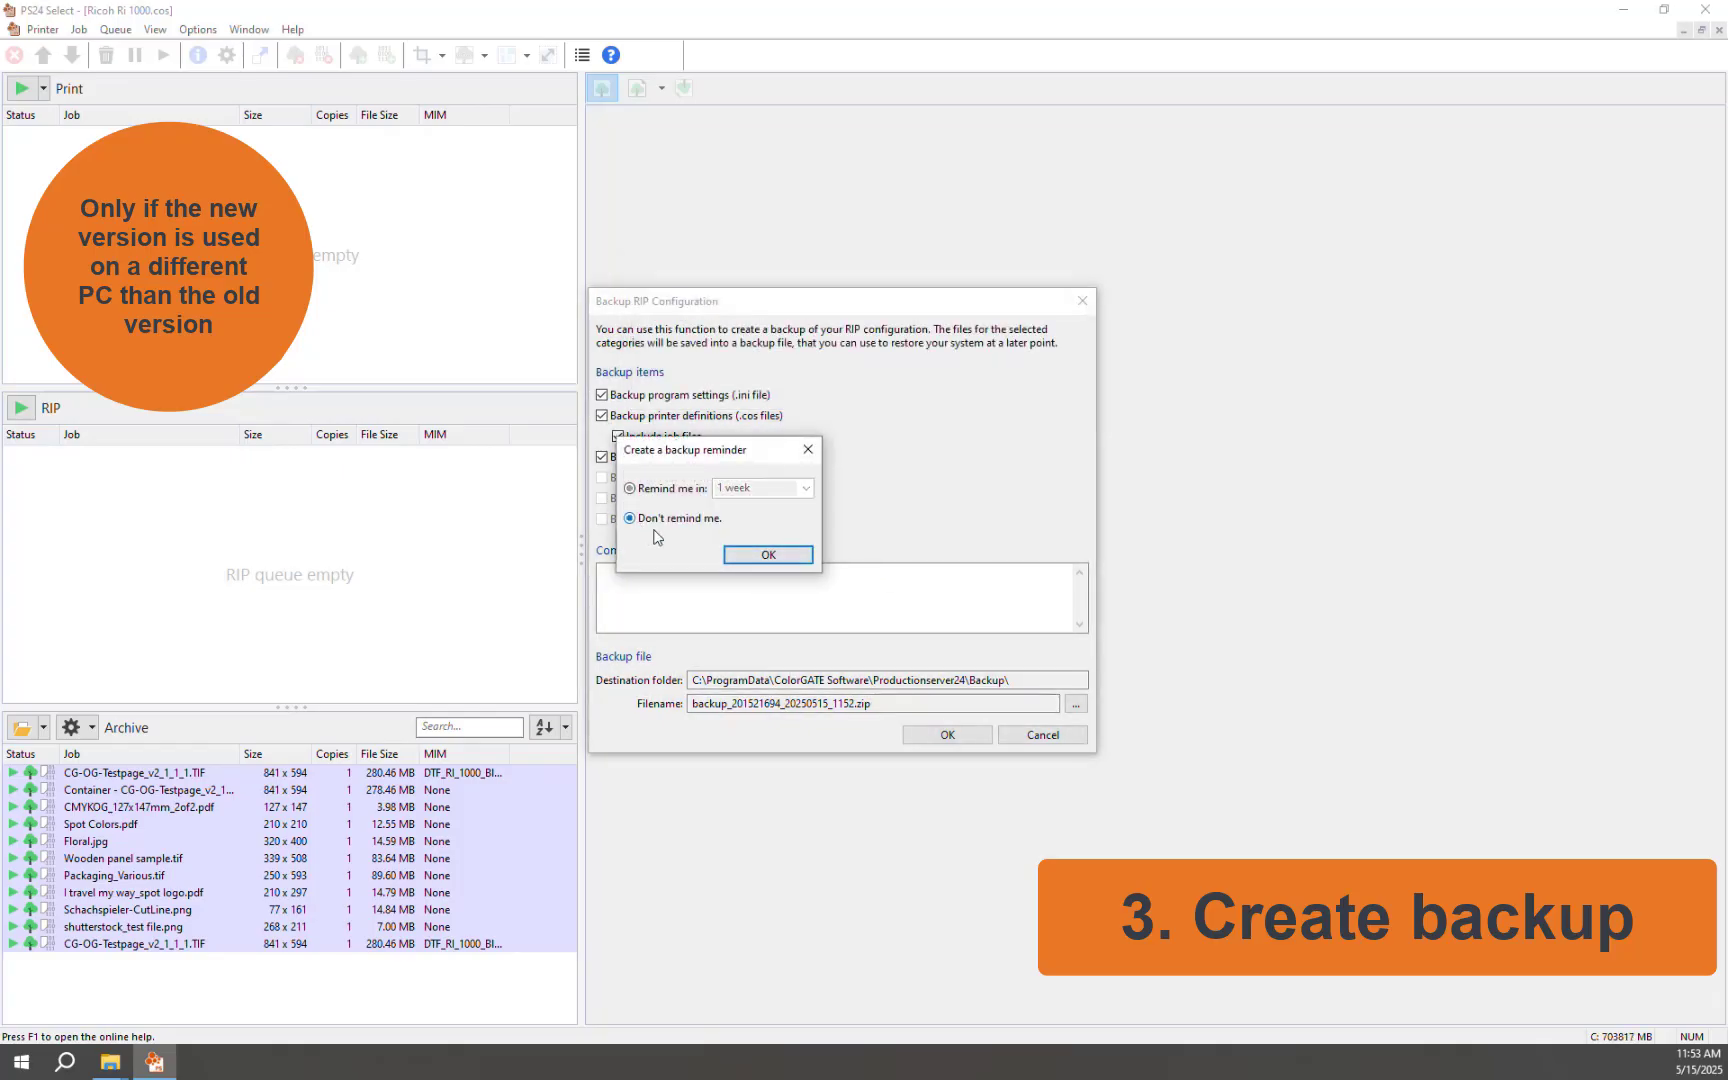
pyautogui.click(764, 556)
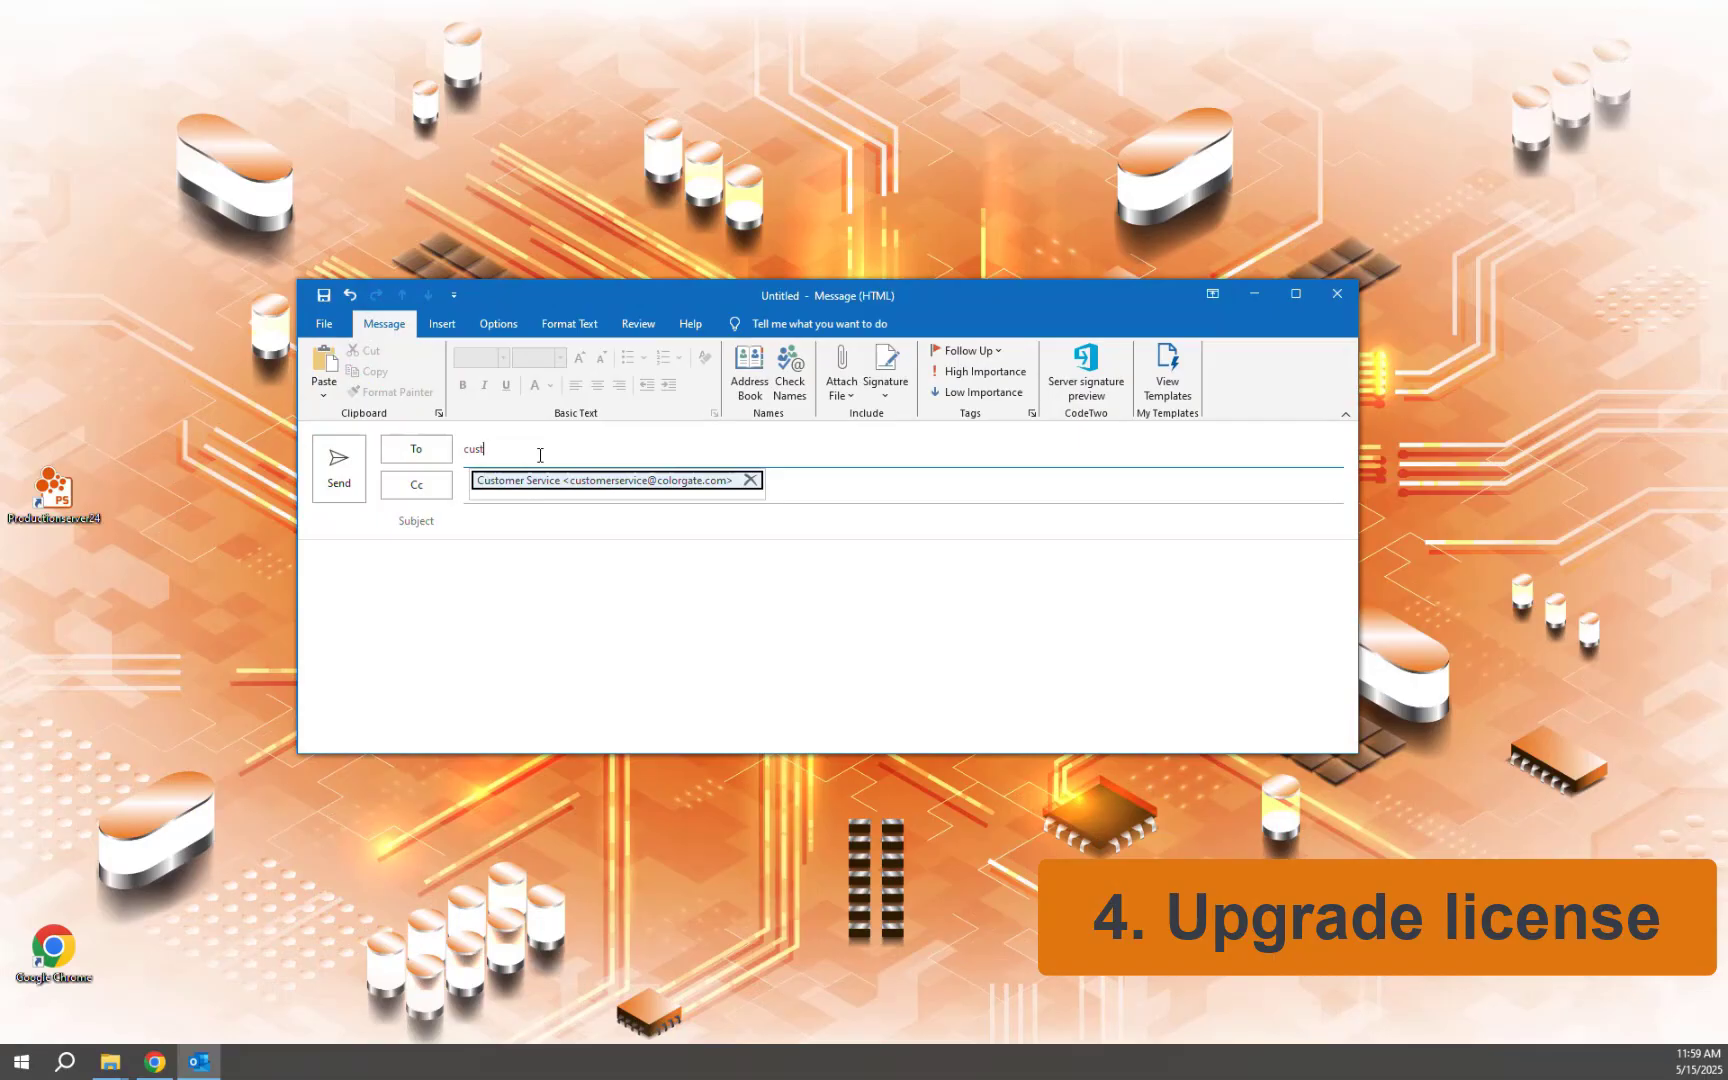
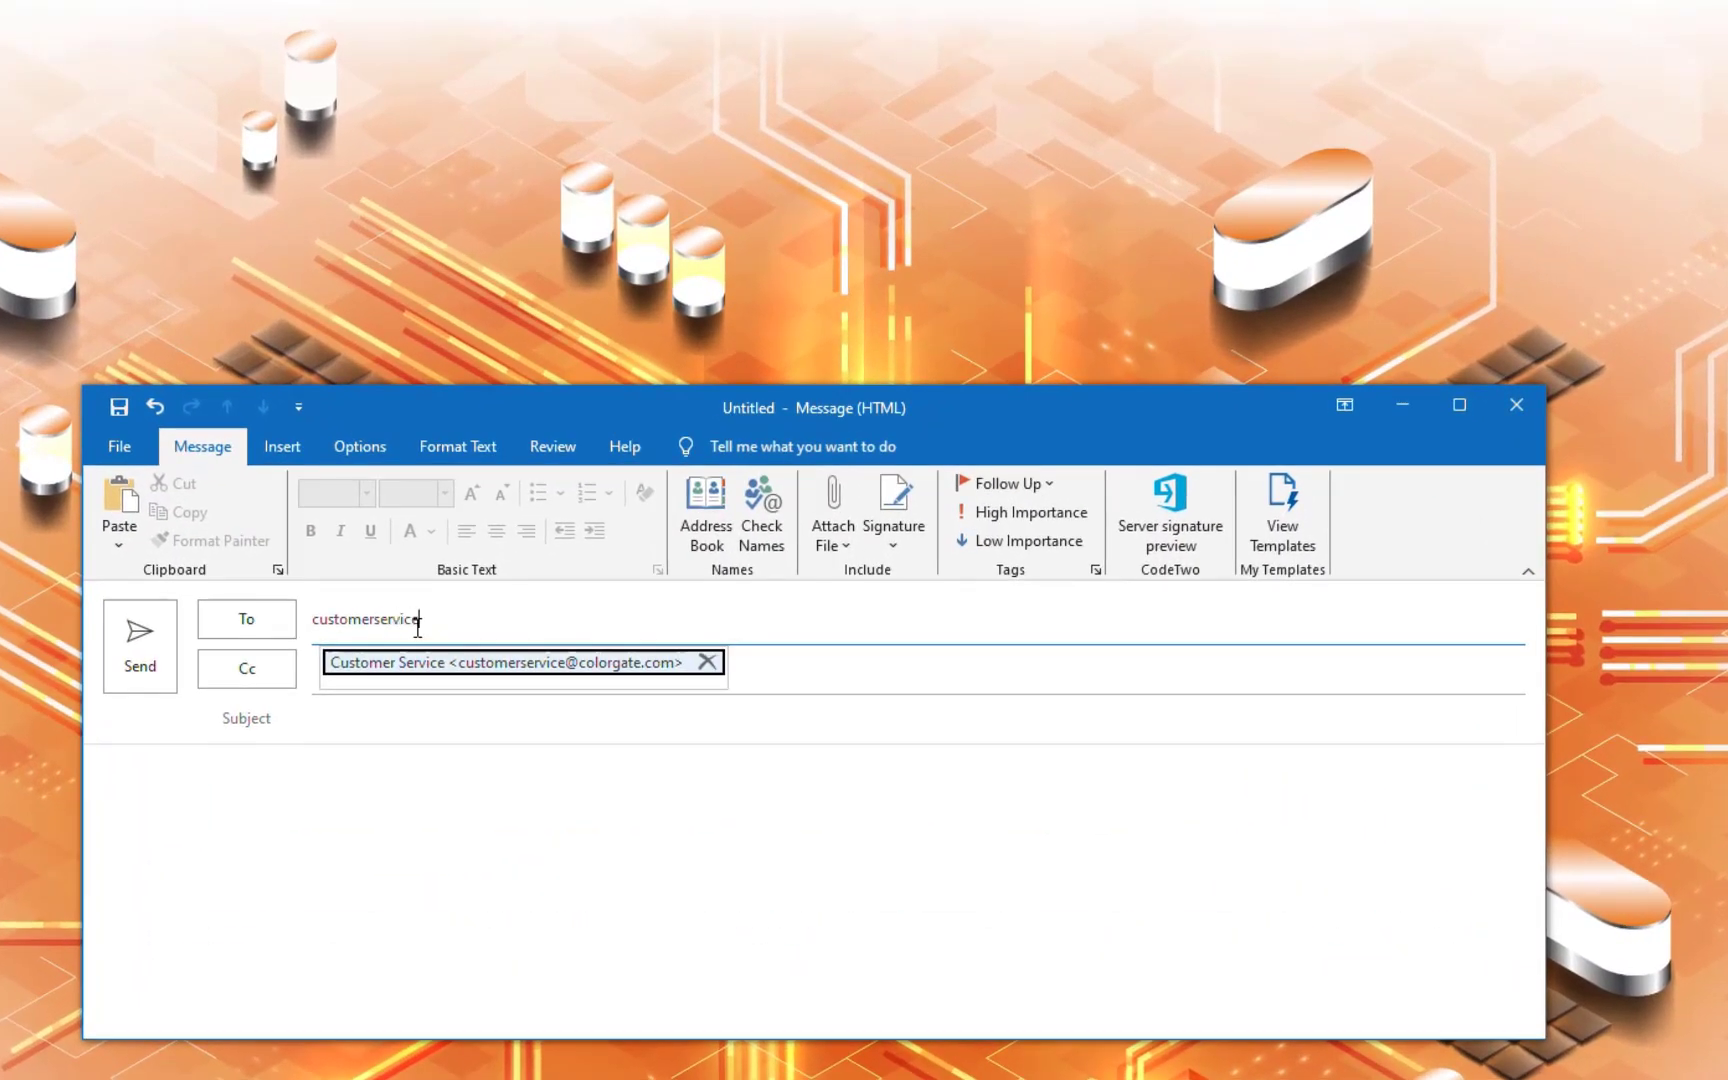
# Step: Address the message to customer service with subject 'License #<license number> - Upgrade to V'
pyautogui.click(382, 706)
pyautogui.write('Lice')
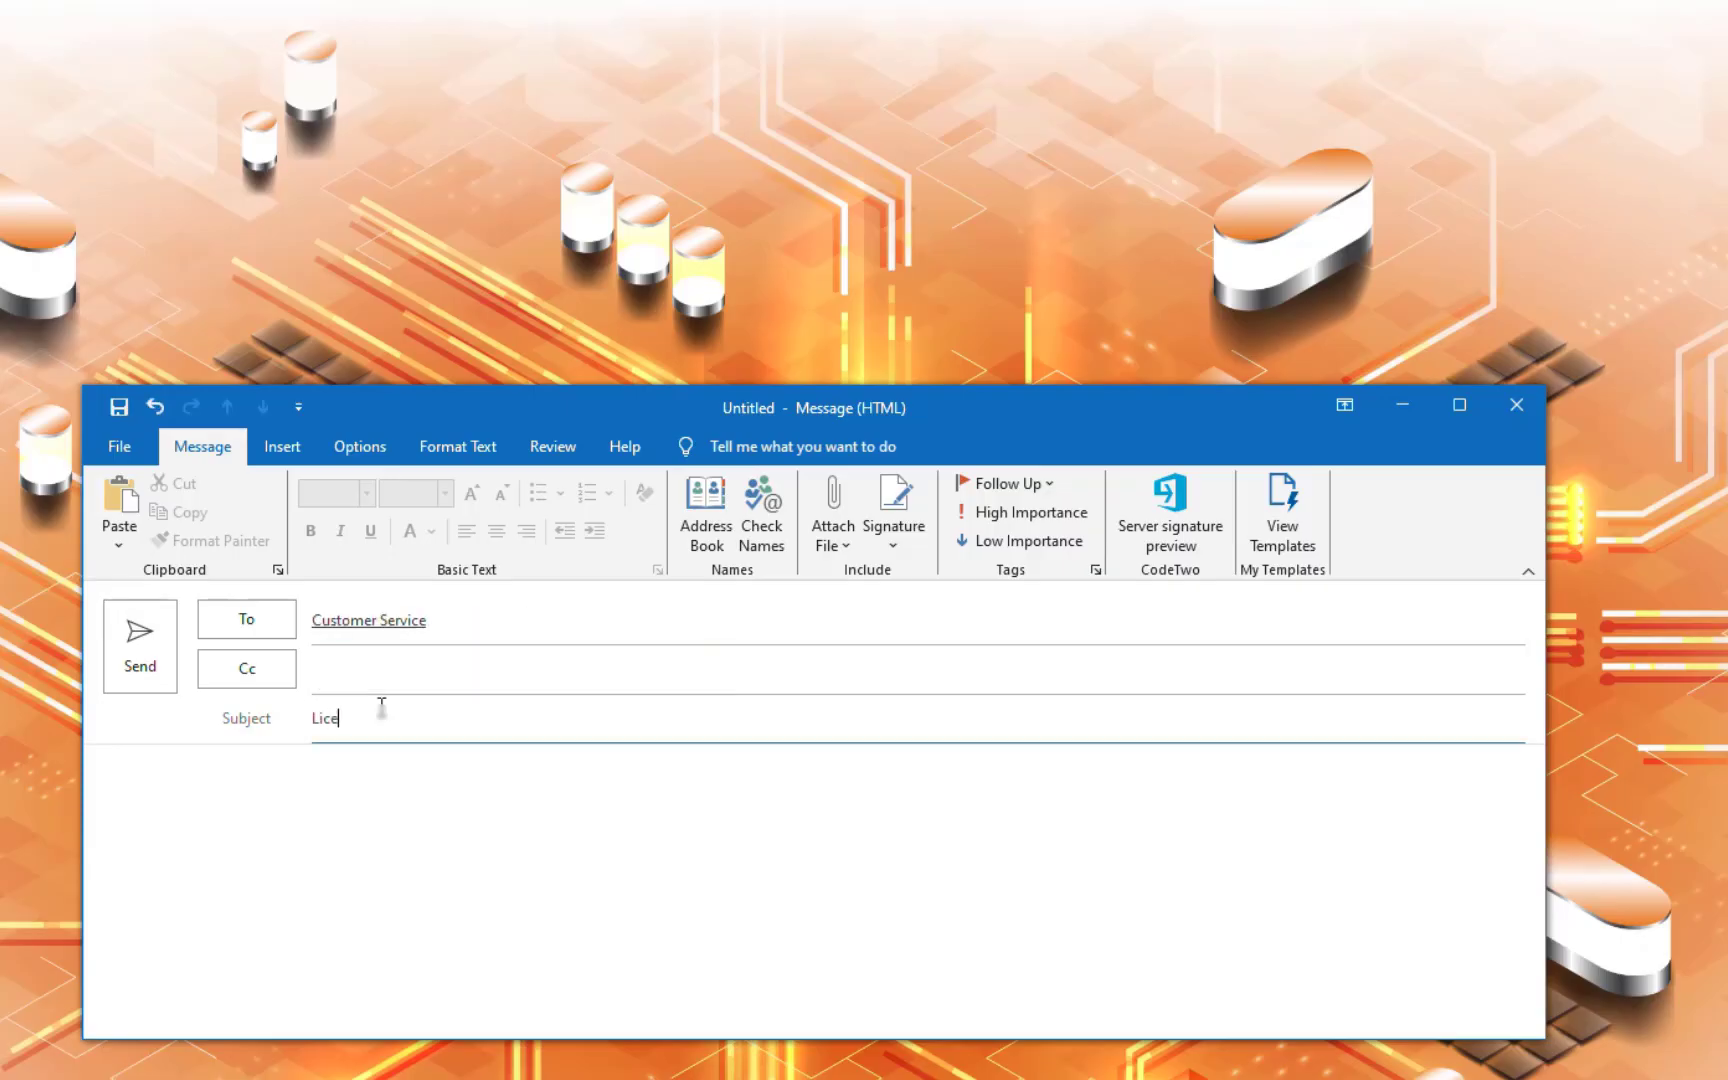
pyautogui.write('nse #')
pyautogui.hotkey('ctrl', 'v')
pyautogui.write('- Upgrade to')
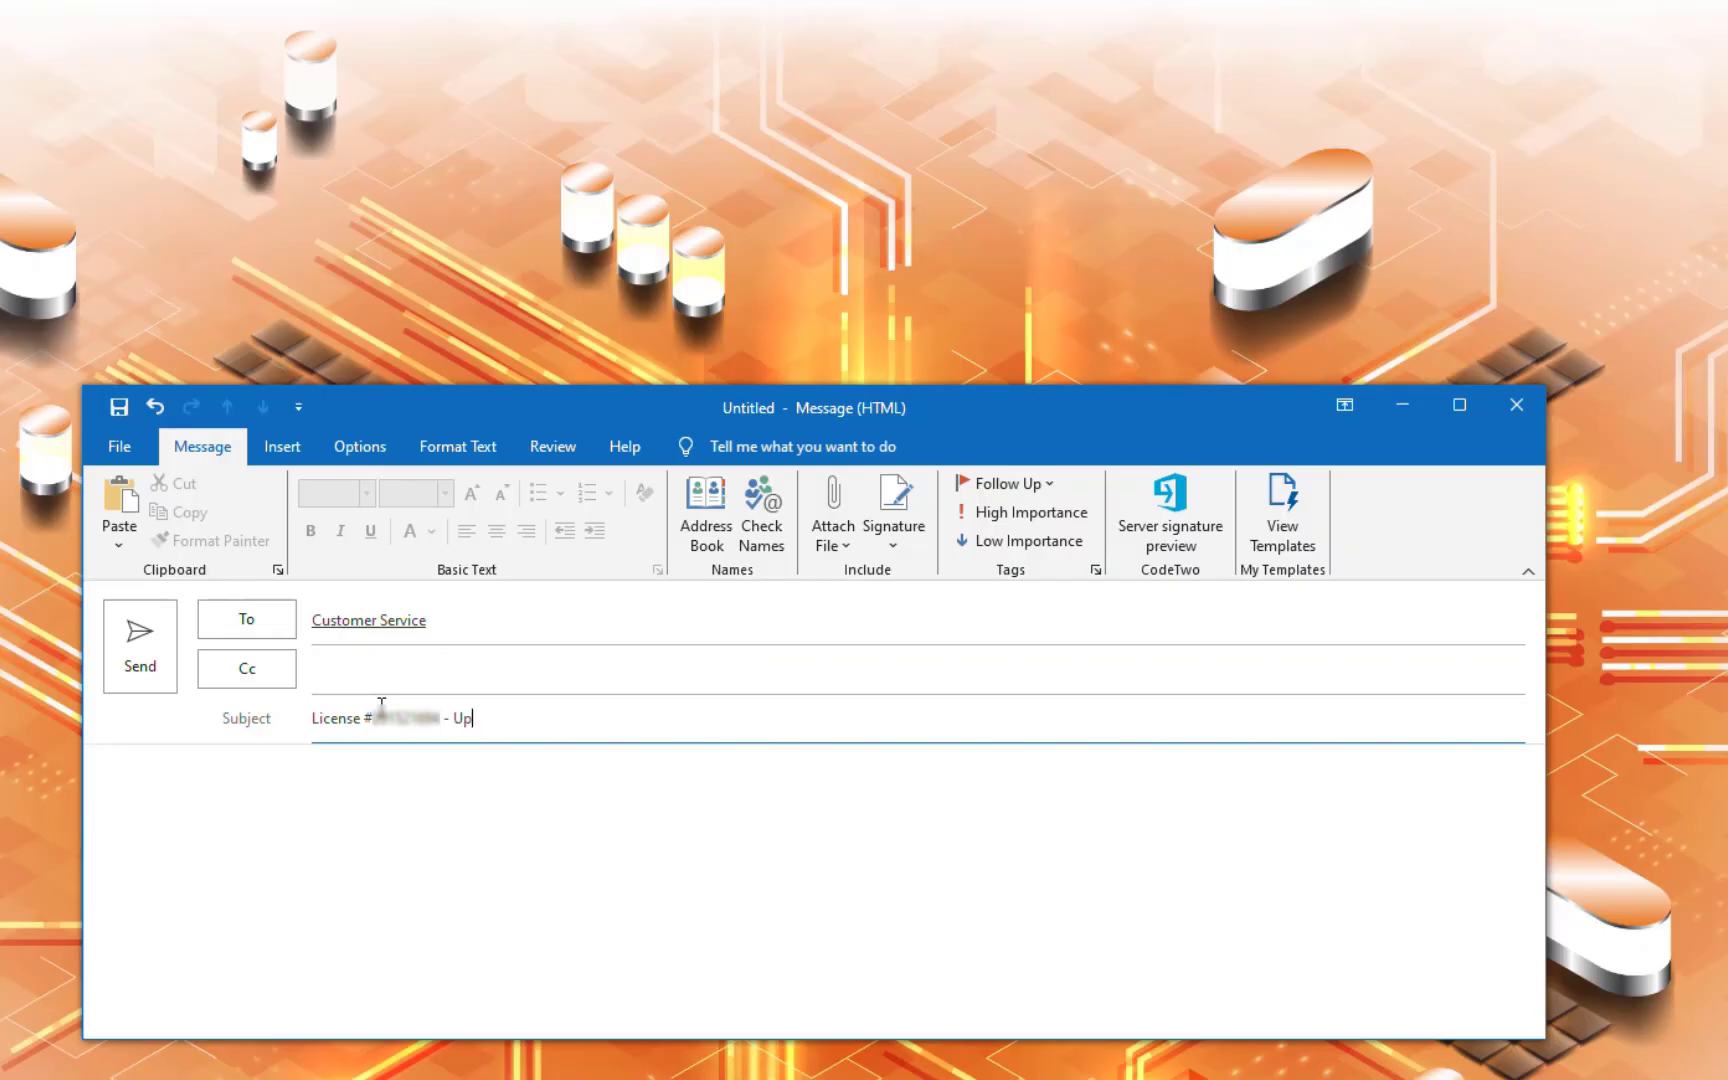
pyautogui.write(' V')
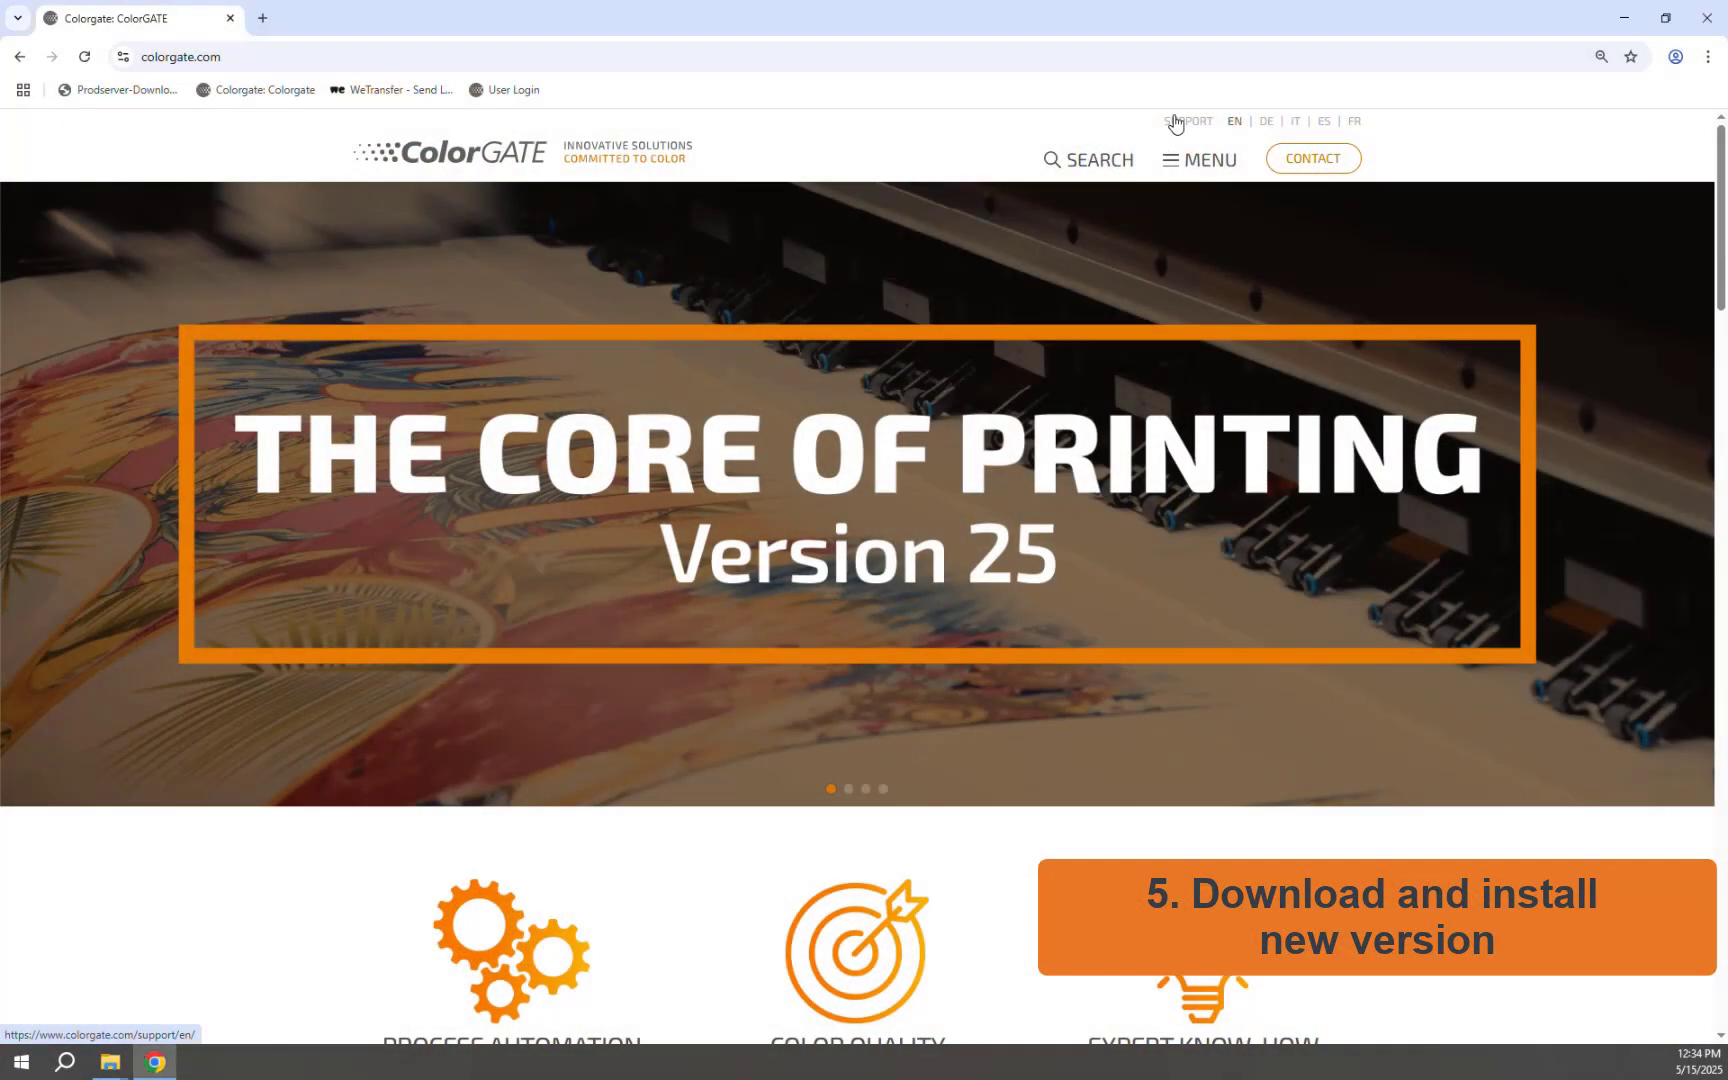
# Step: Sign in to the support account with the saved e-mail and password, then open the Download Area
pyautogui.click(1175, 122)
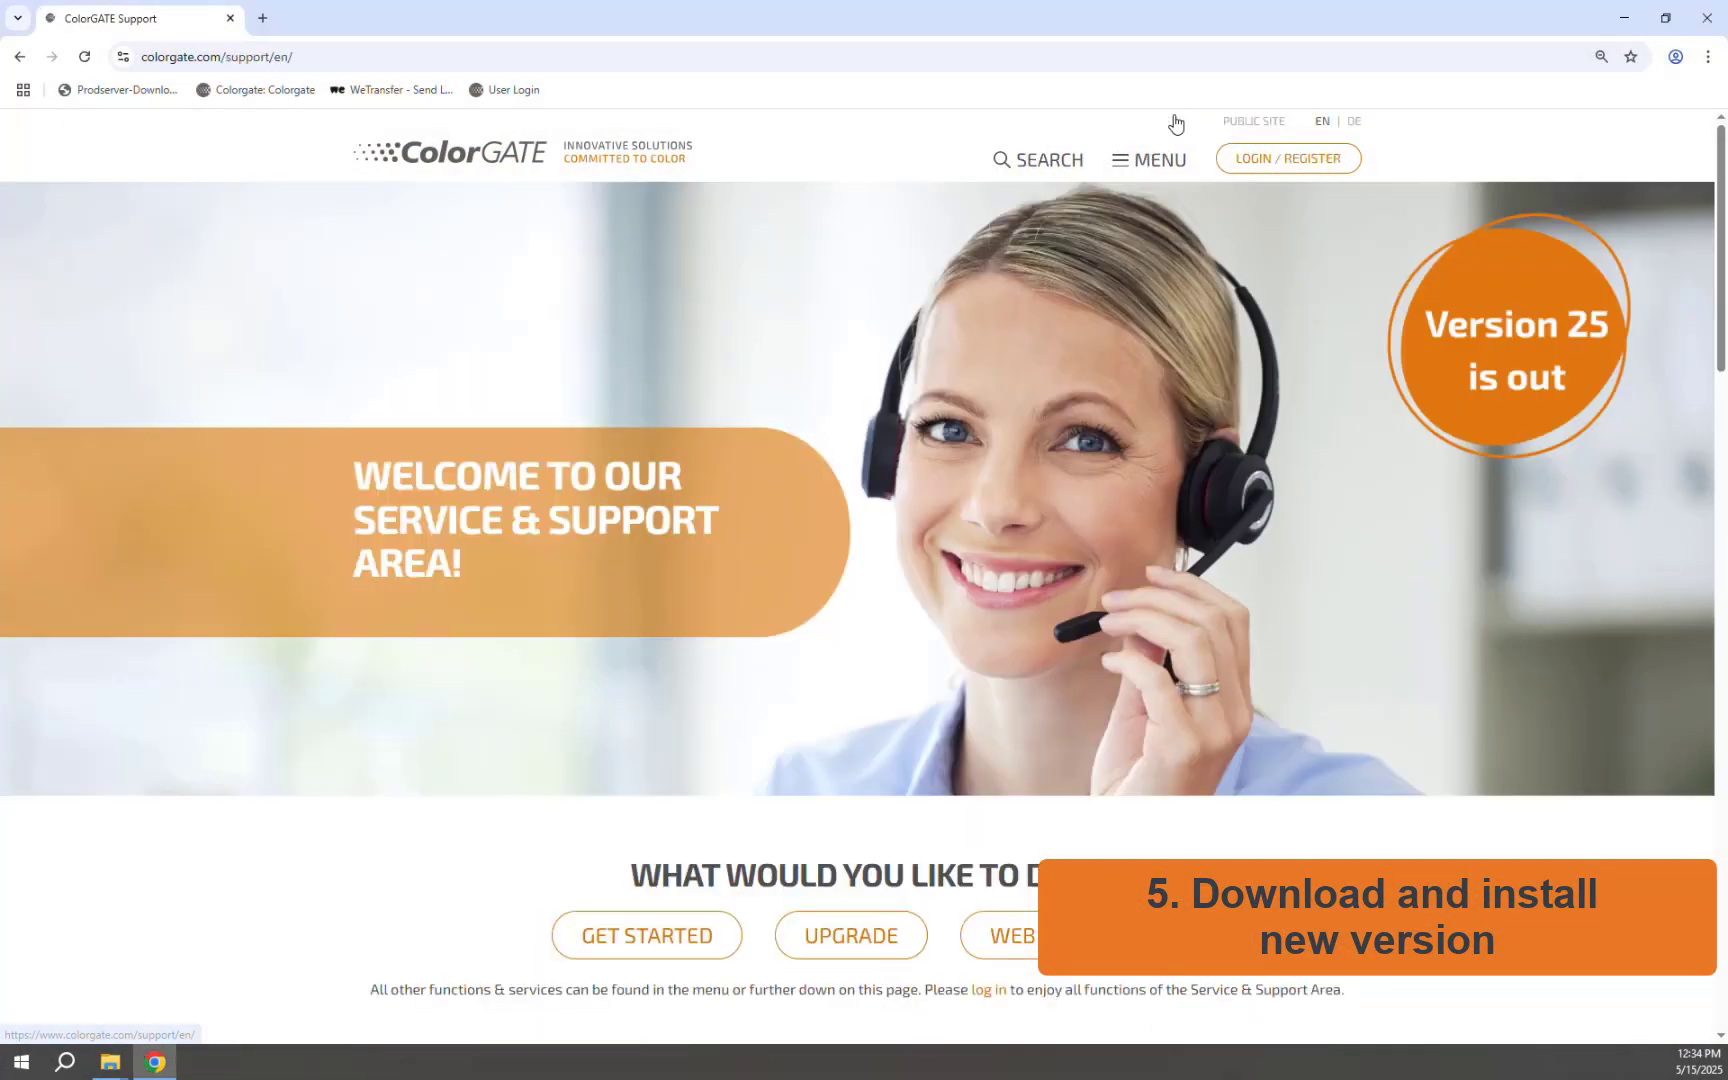
pyautogui.click(1294, 158)
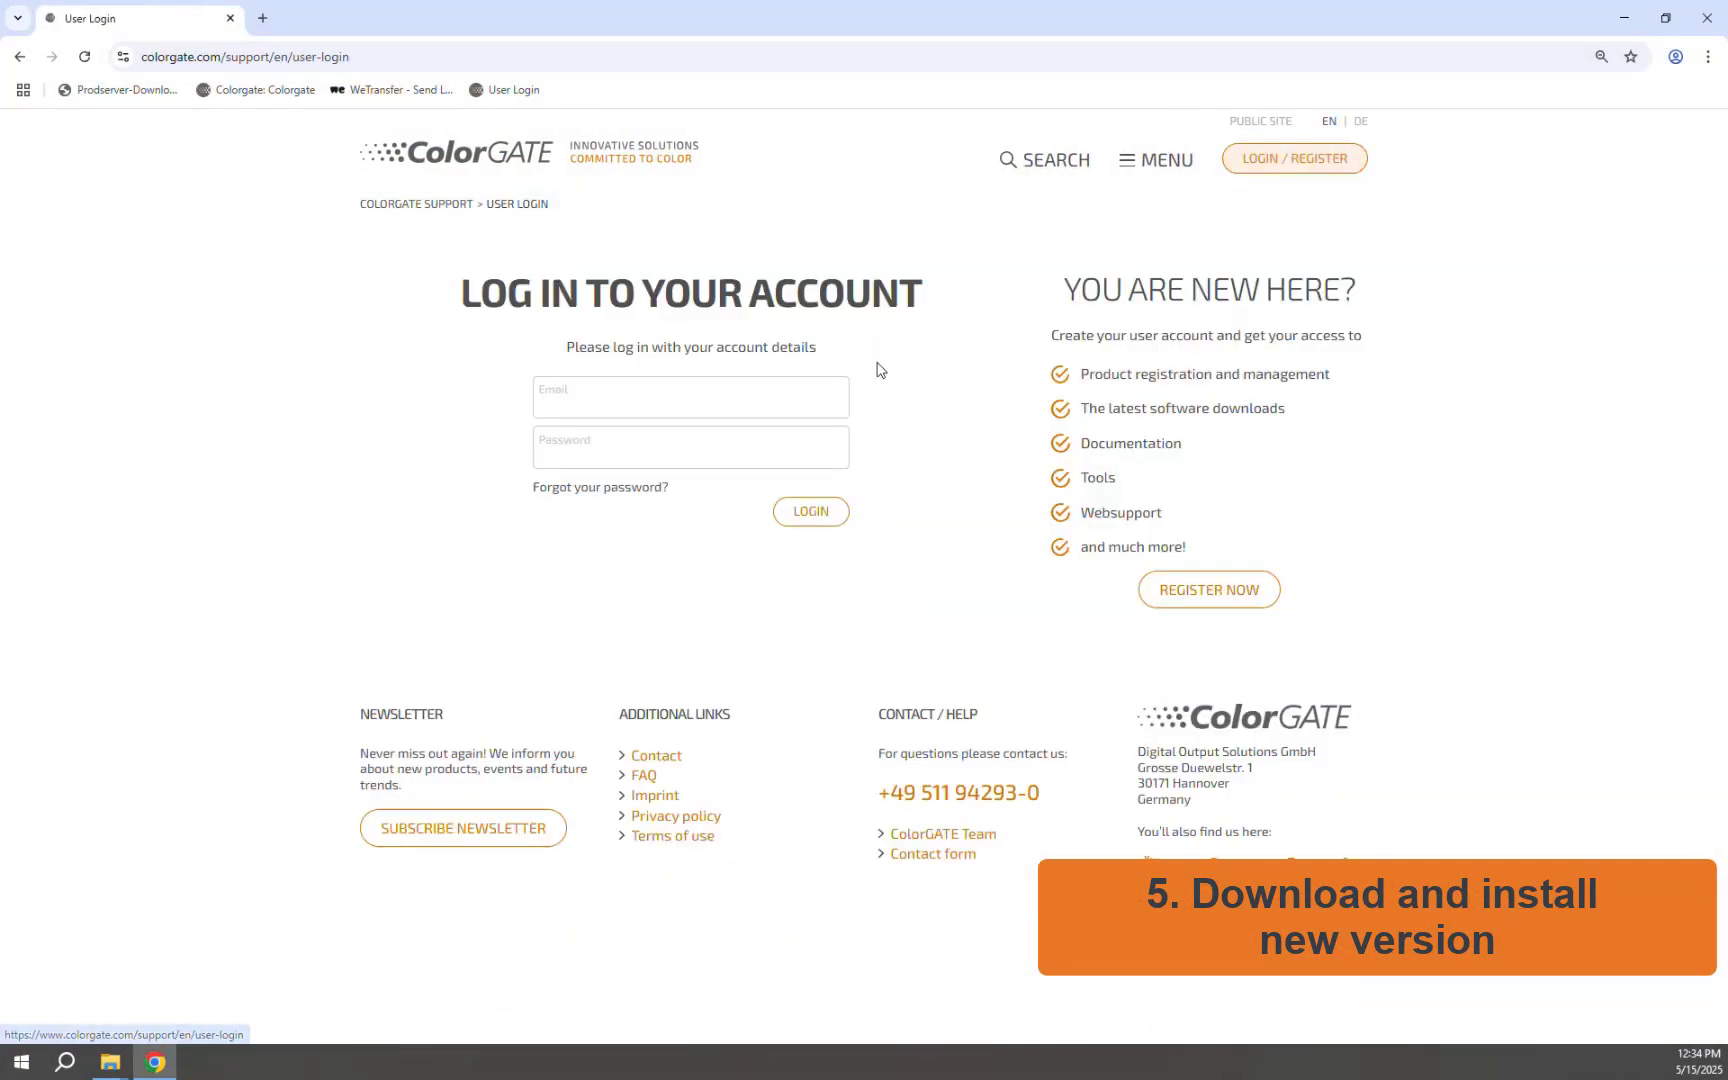
pyautogui.click(660, 390)
pyautogui.click(638, 446)
pyautogui.click(638, 446)
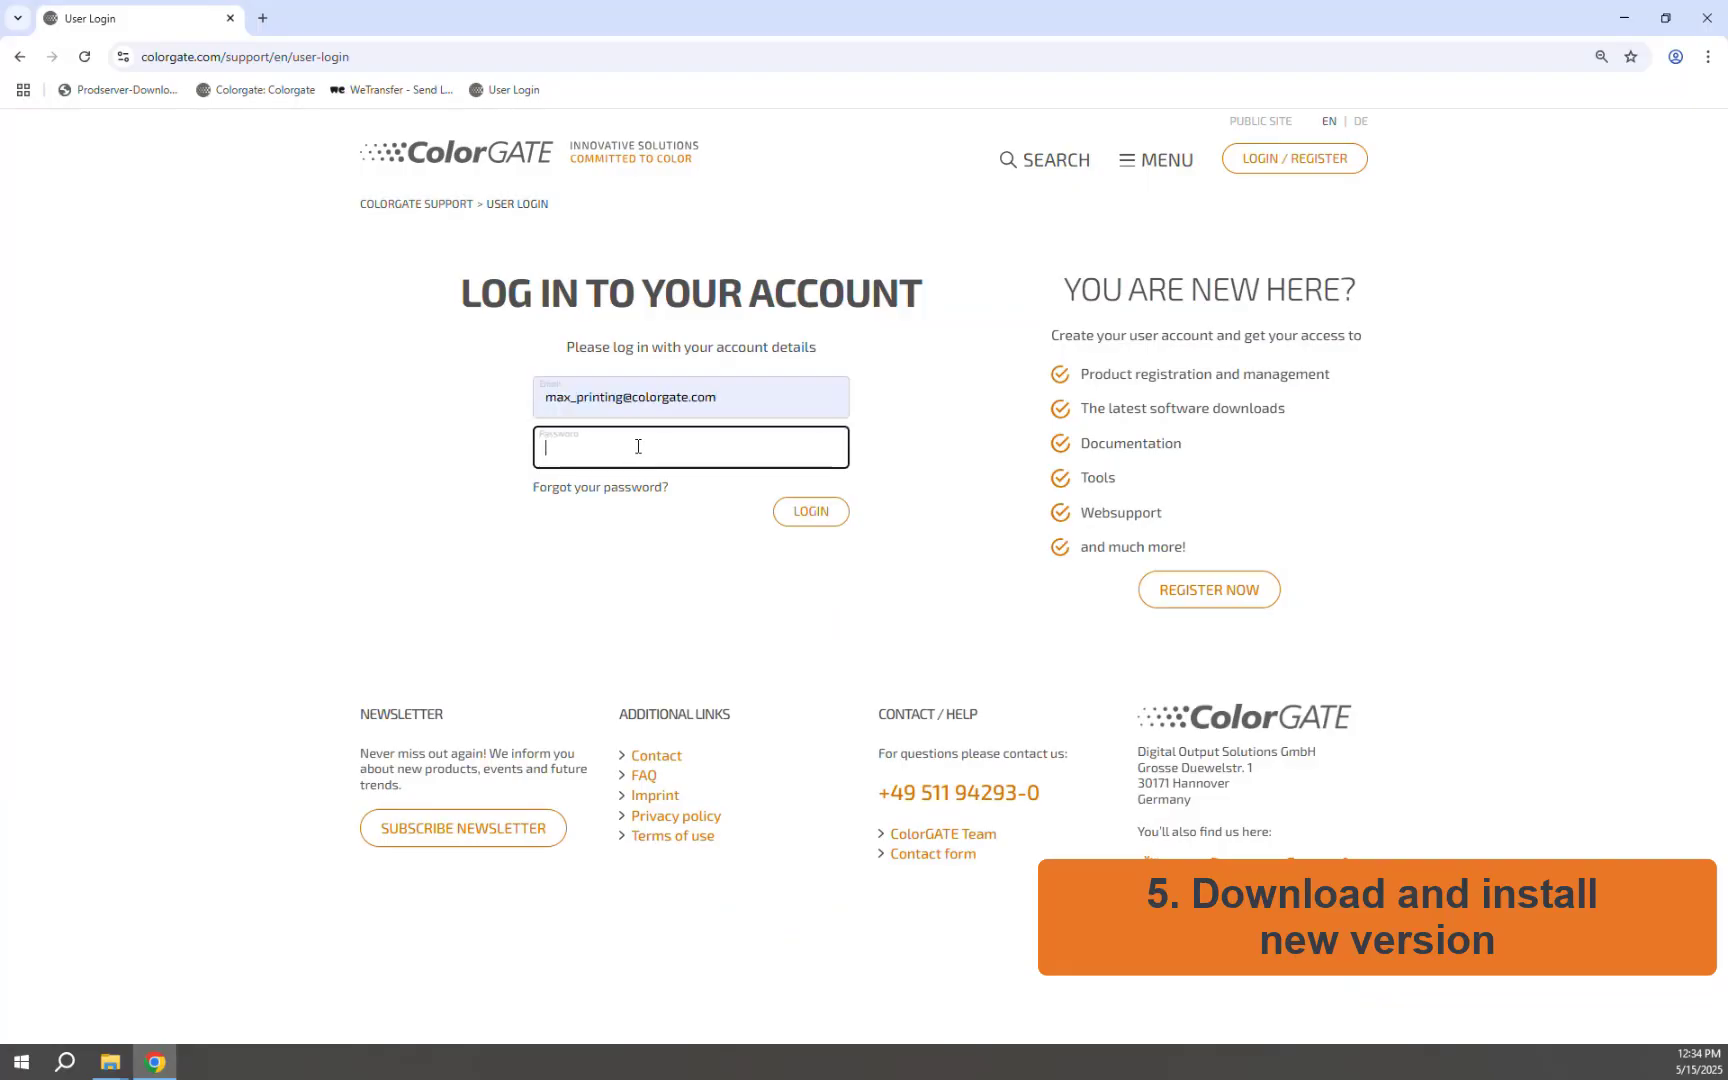
pyautogui.write('********')
pyautogui.click(808, 511)
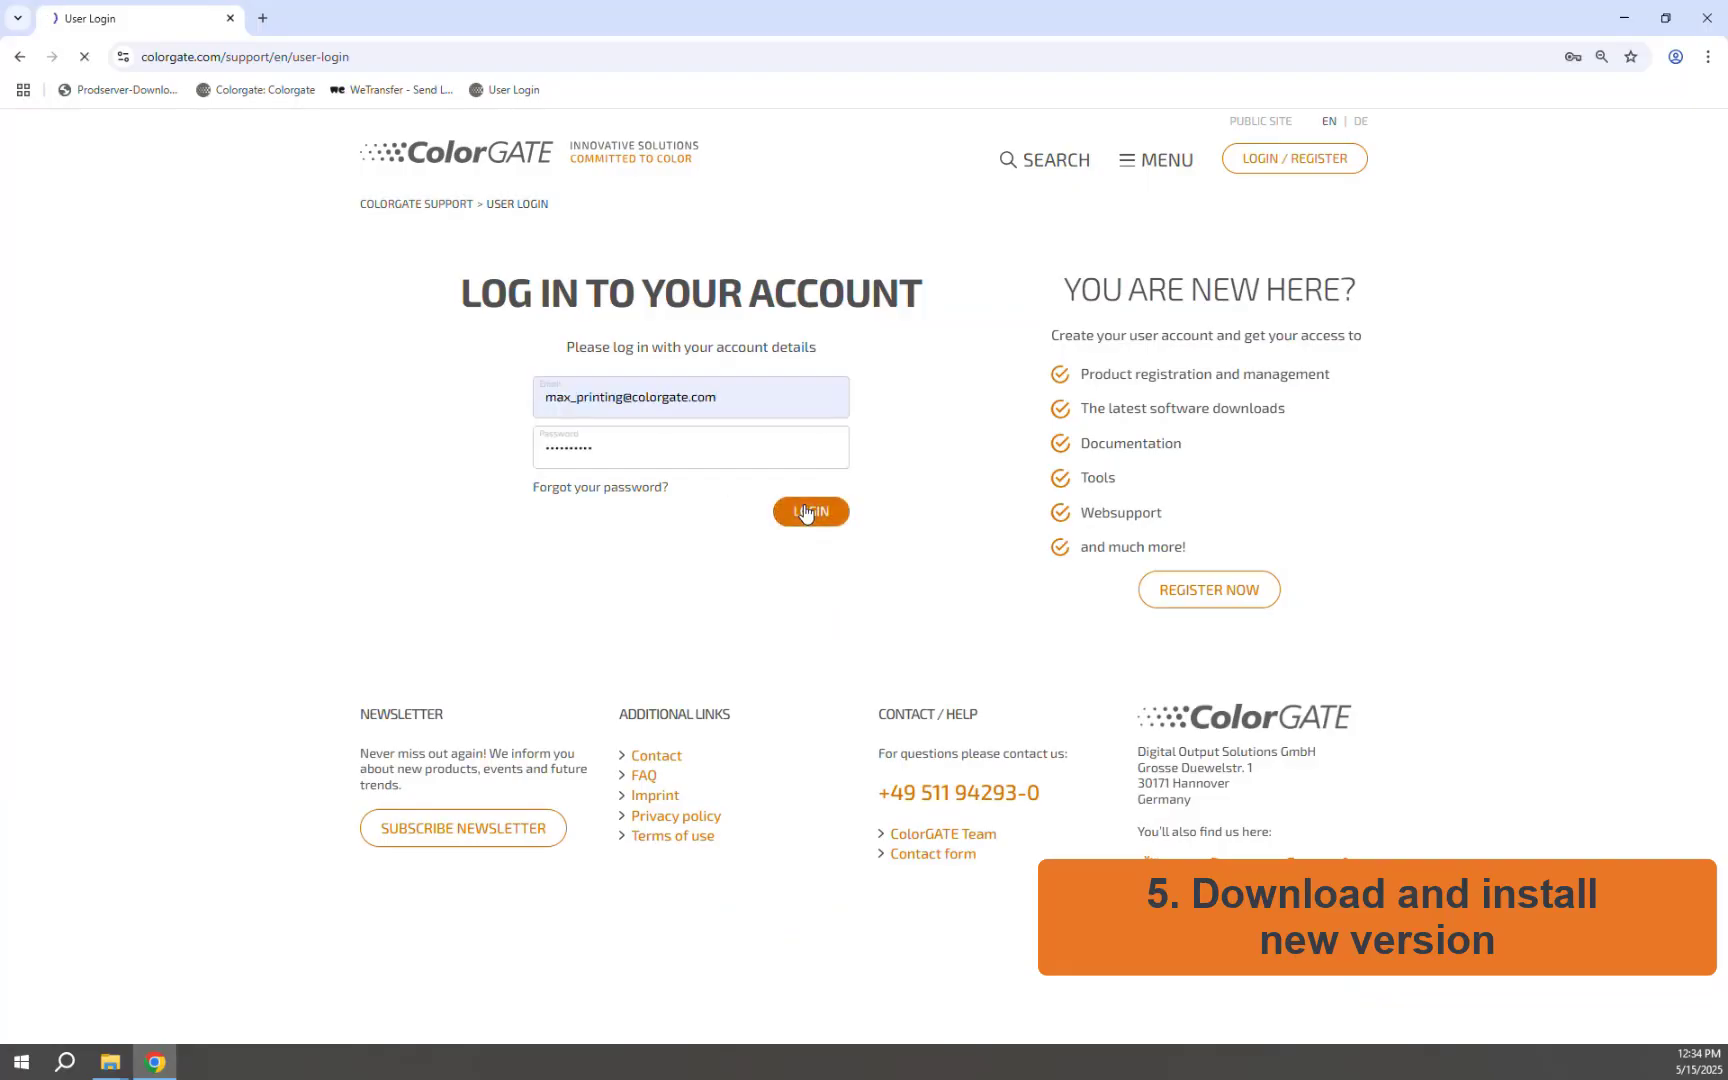
pyautogui.scroll(-5, 805, 513)
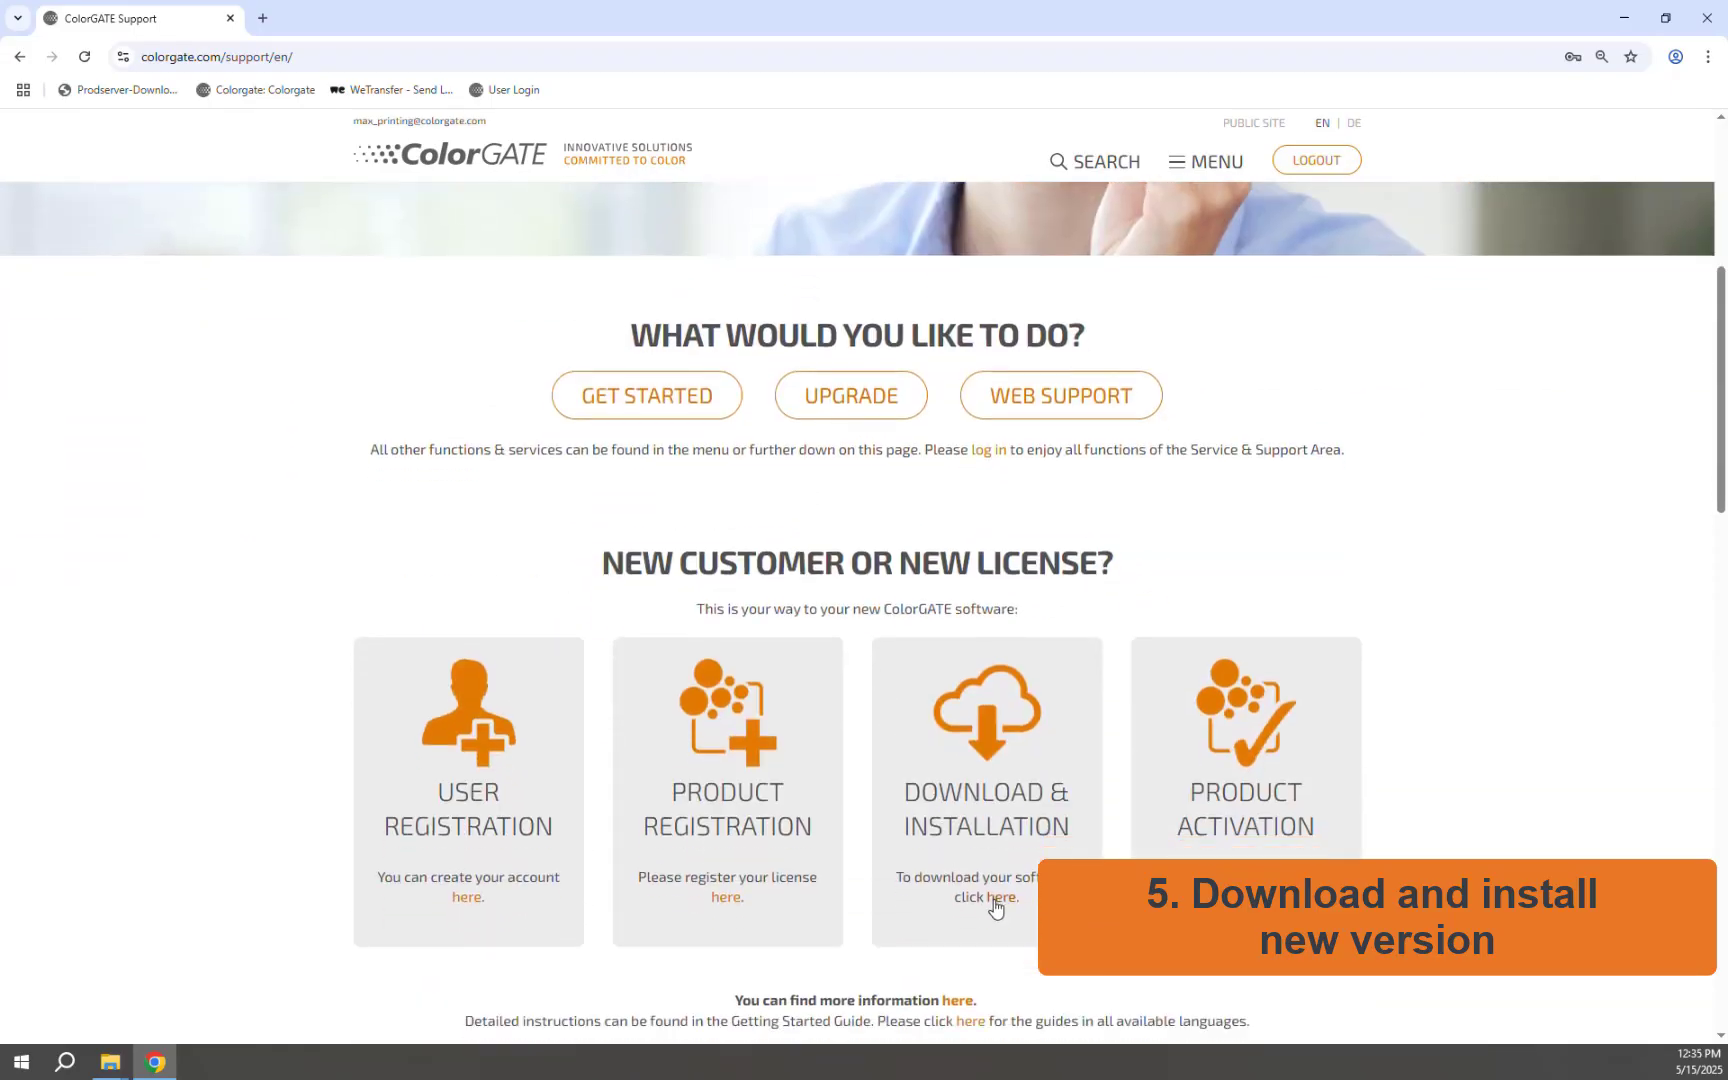
pyautogui.click(997, 906)
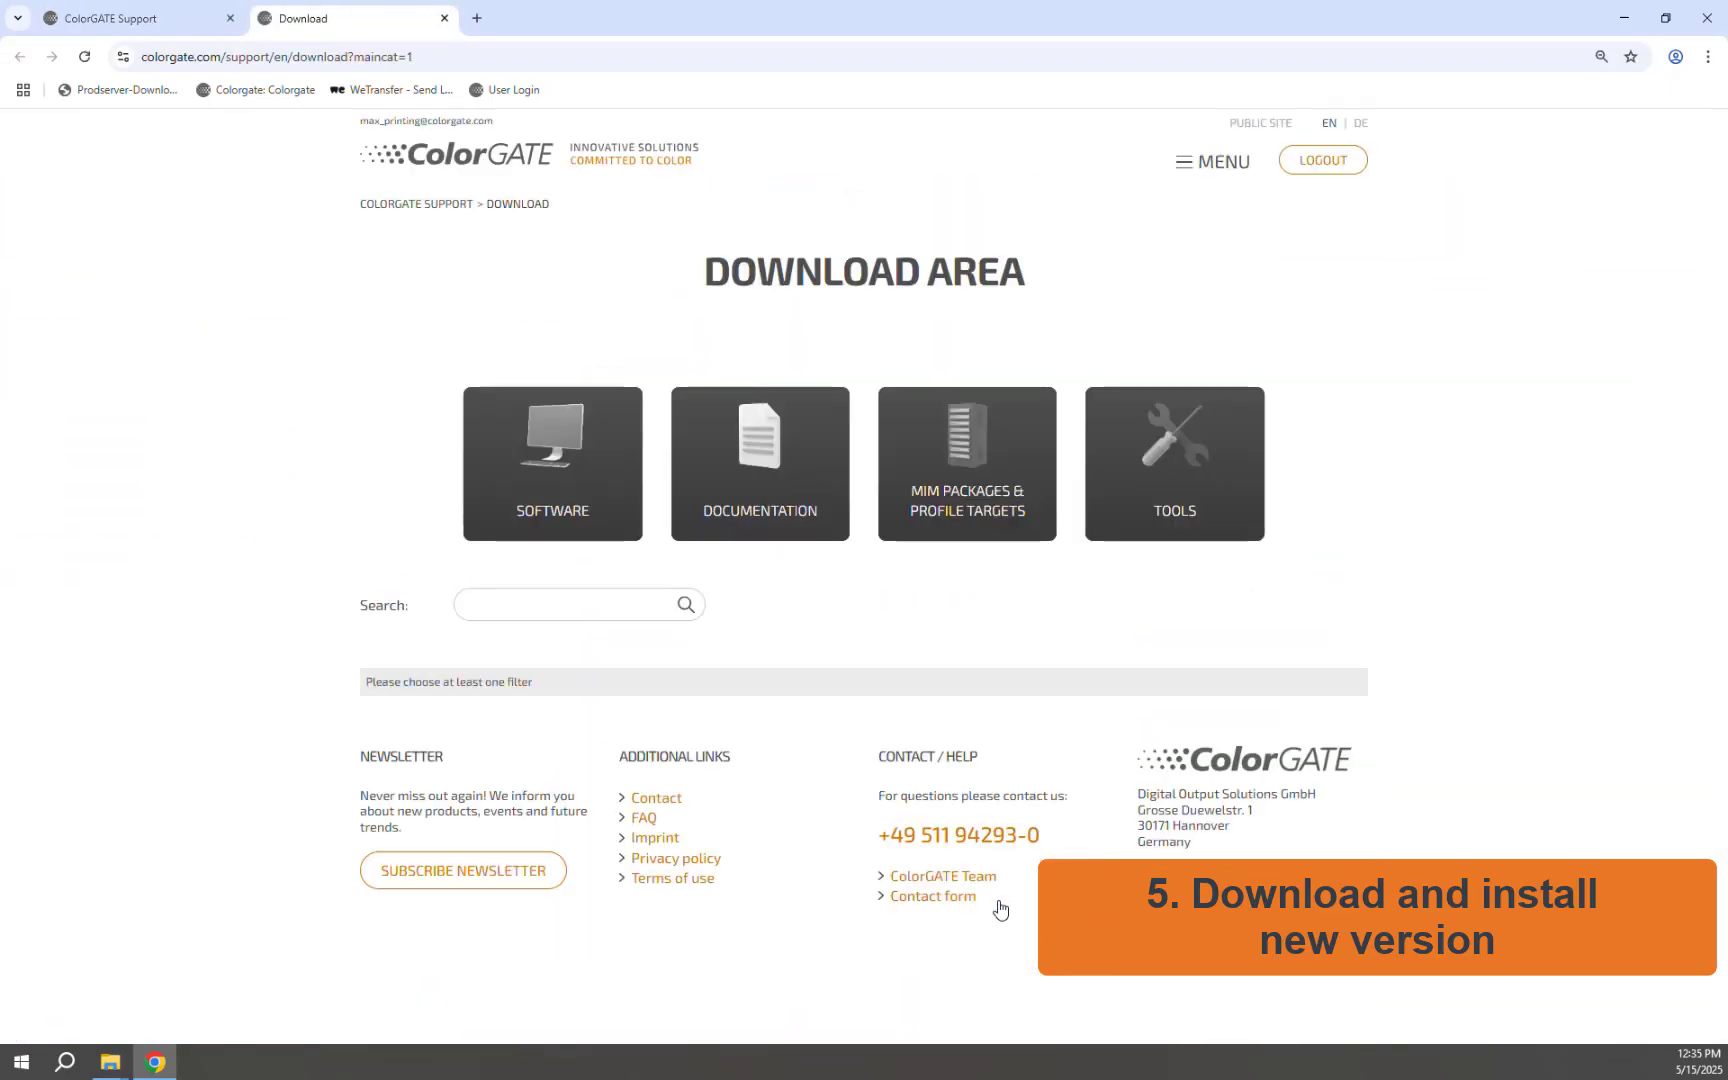
# Step: Filter the software downloads to Productionserver and download PS25SetupV25.00.18048.exe
pyautogui.click(563, 468)
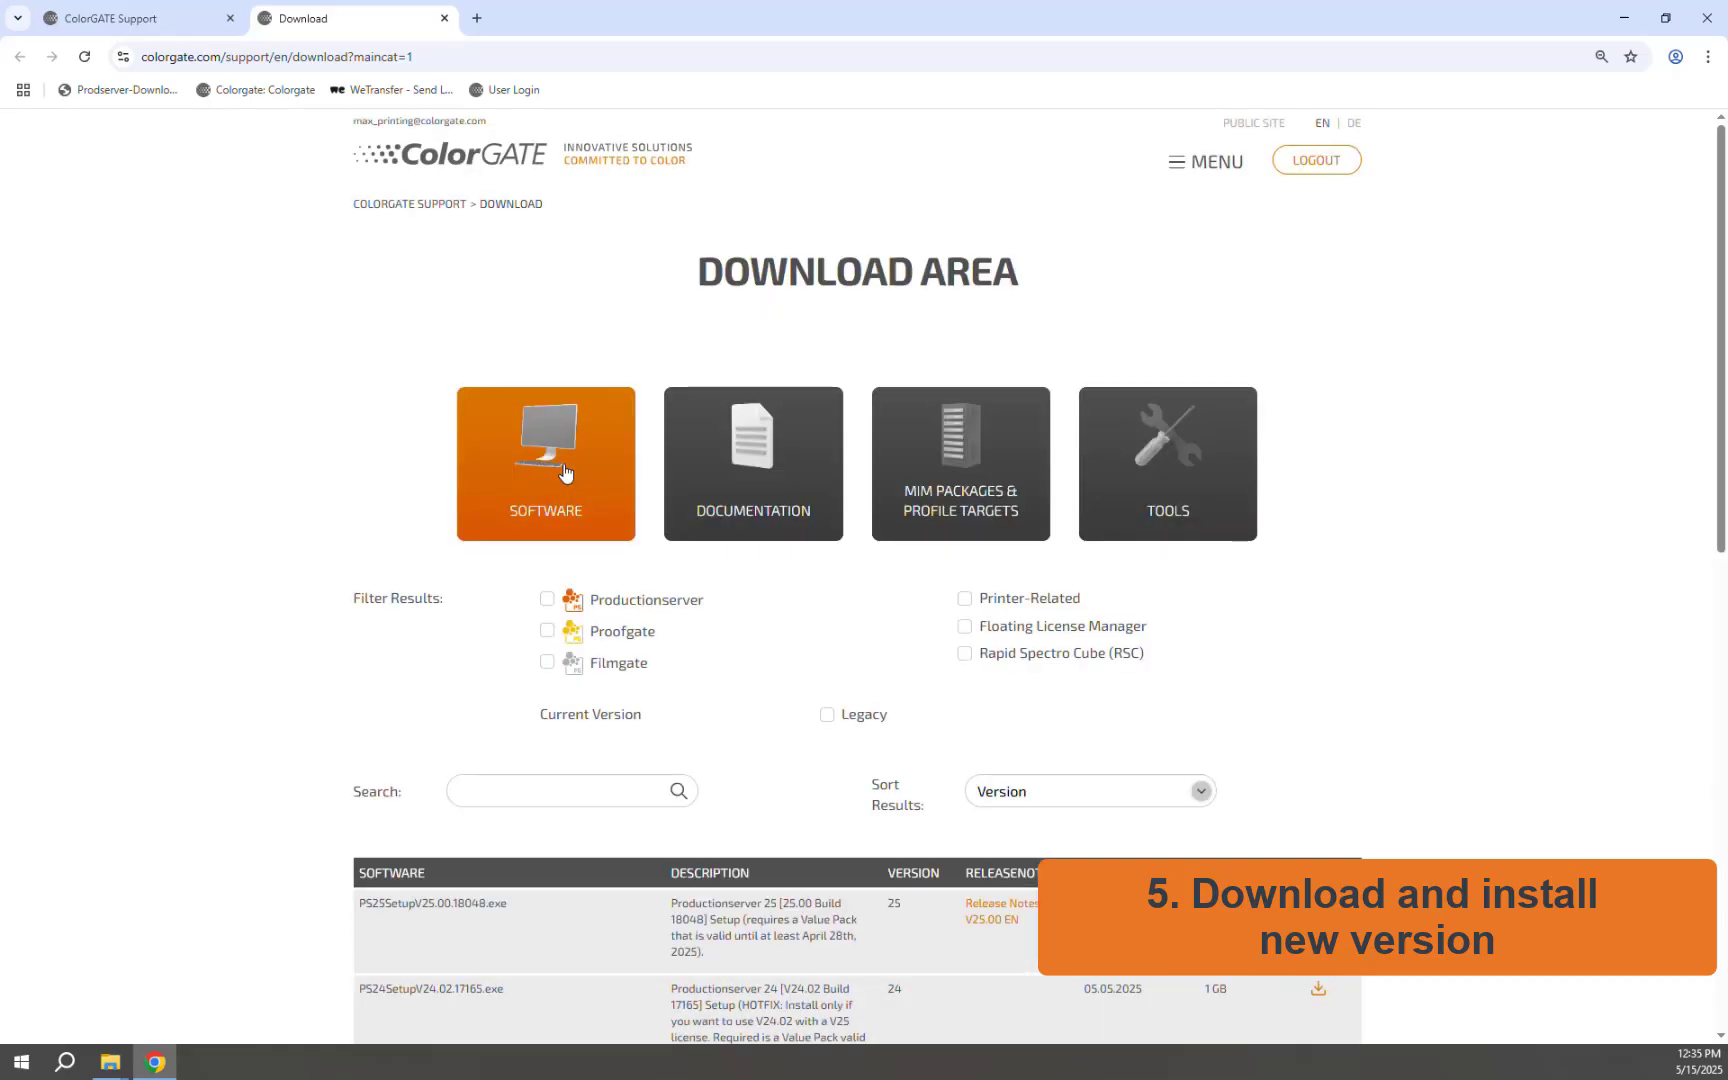
pyautogui.click(546, 420)
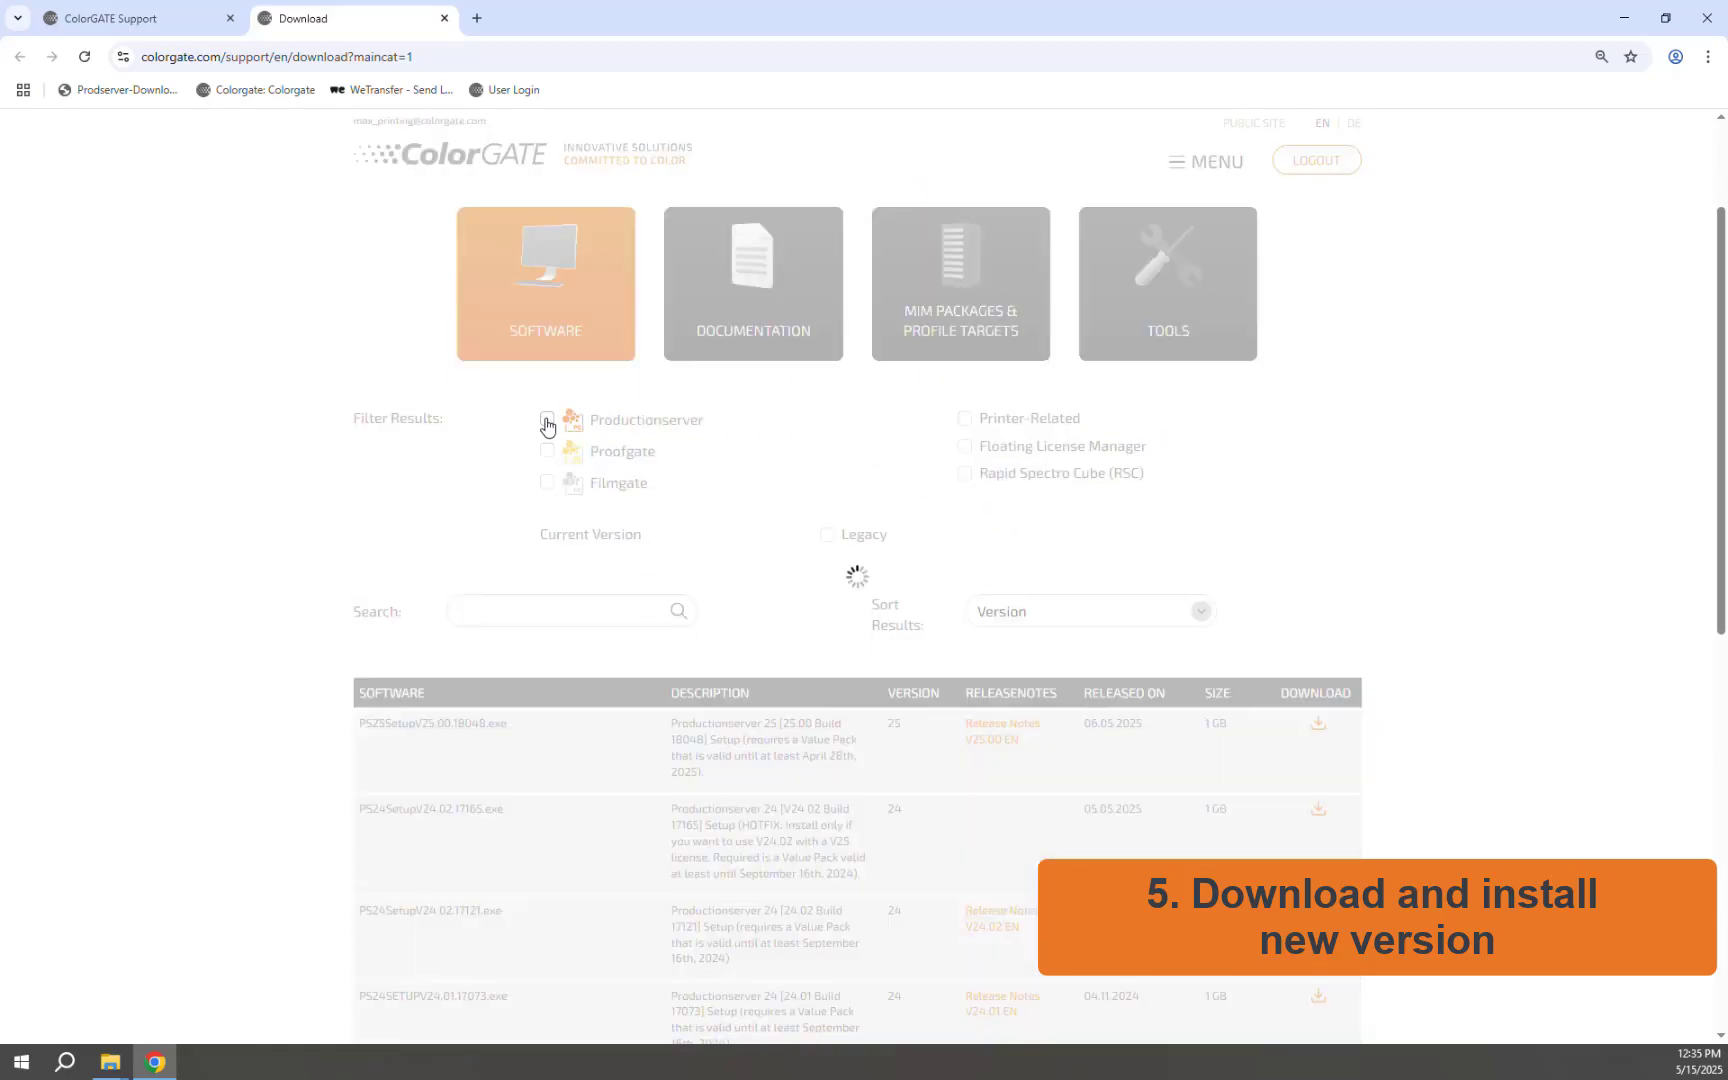
pyautogui.scroll(-2, 546, 425)
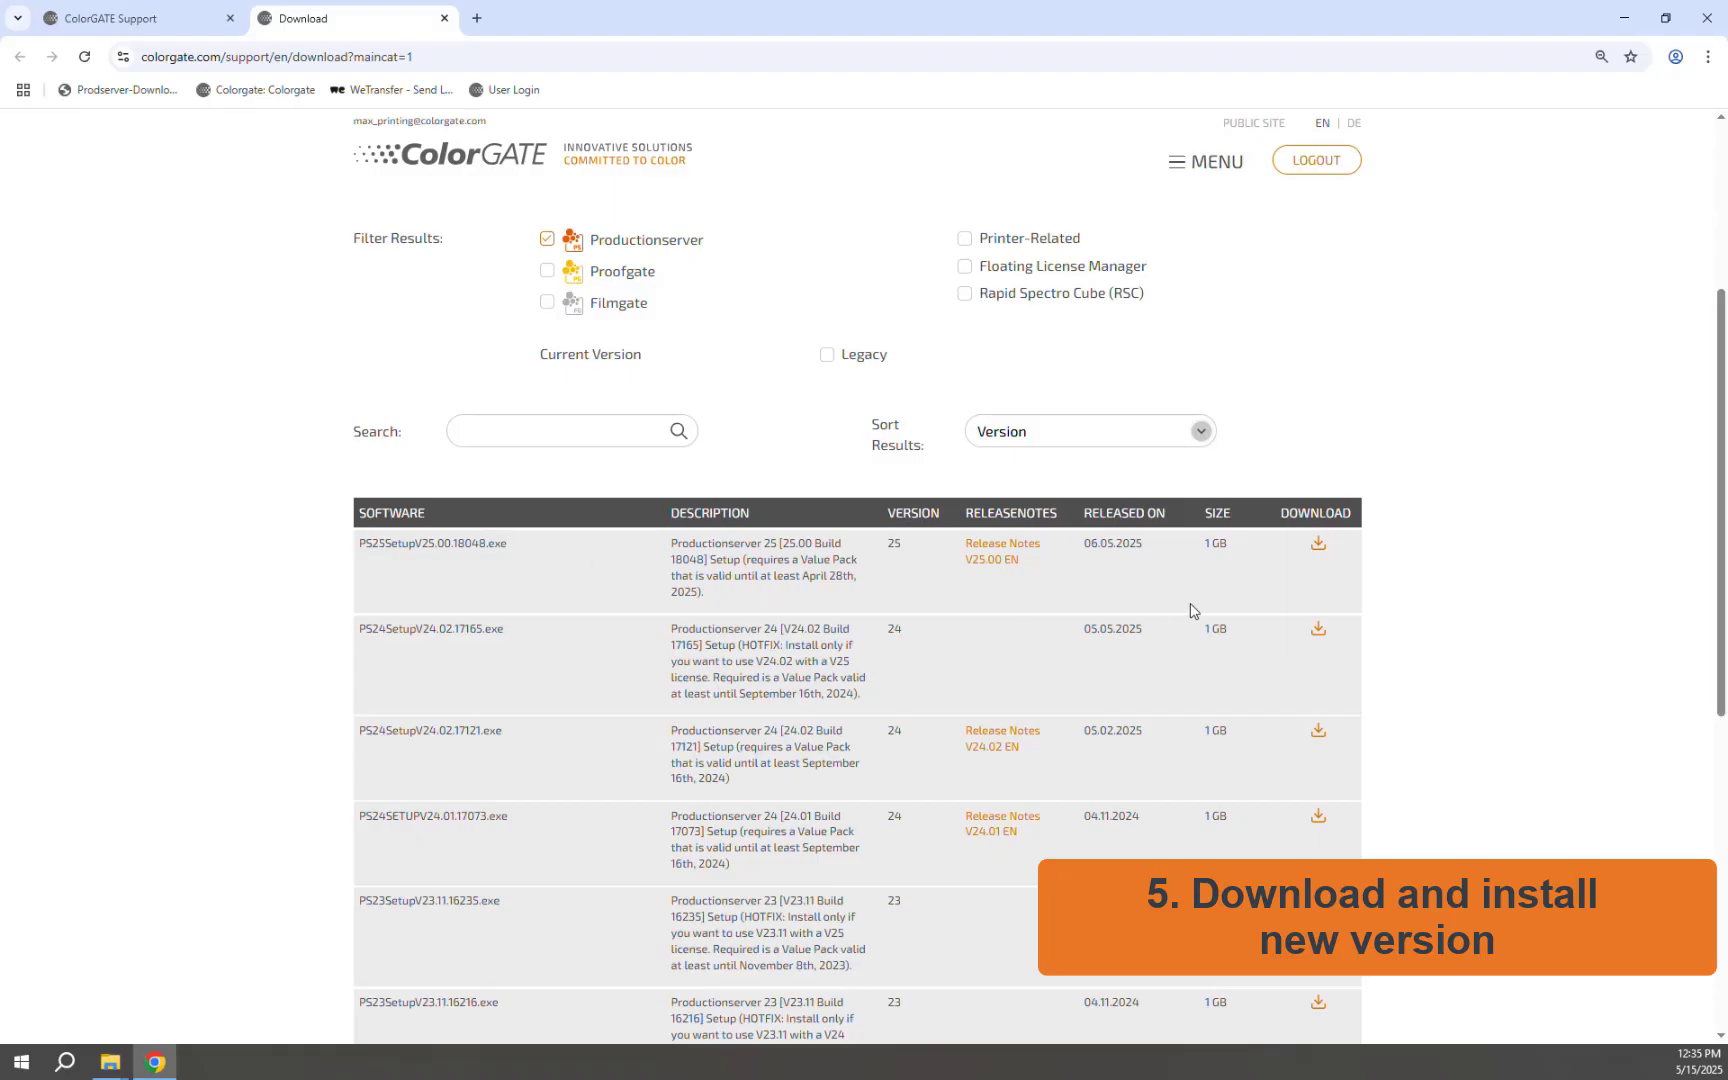
pyautogui.click(1318, 548)
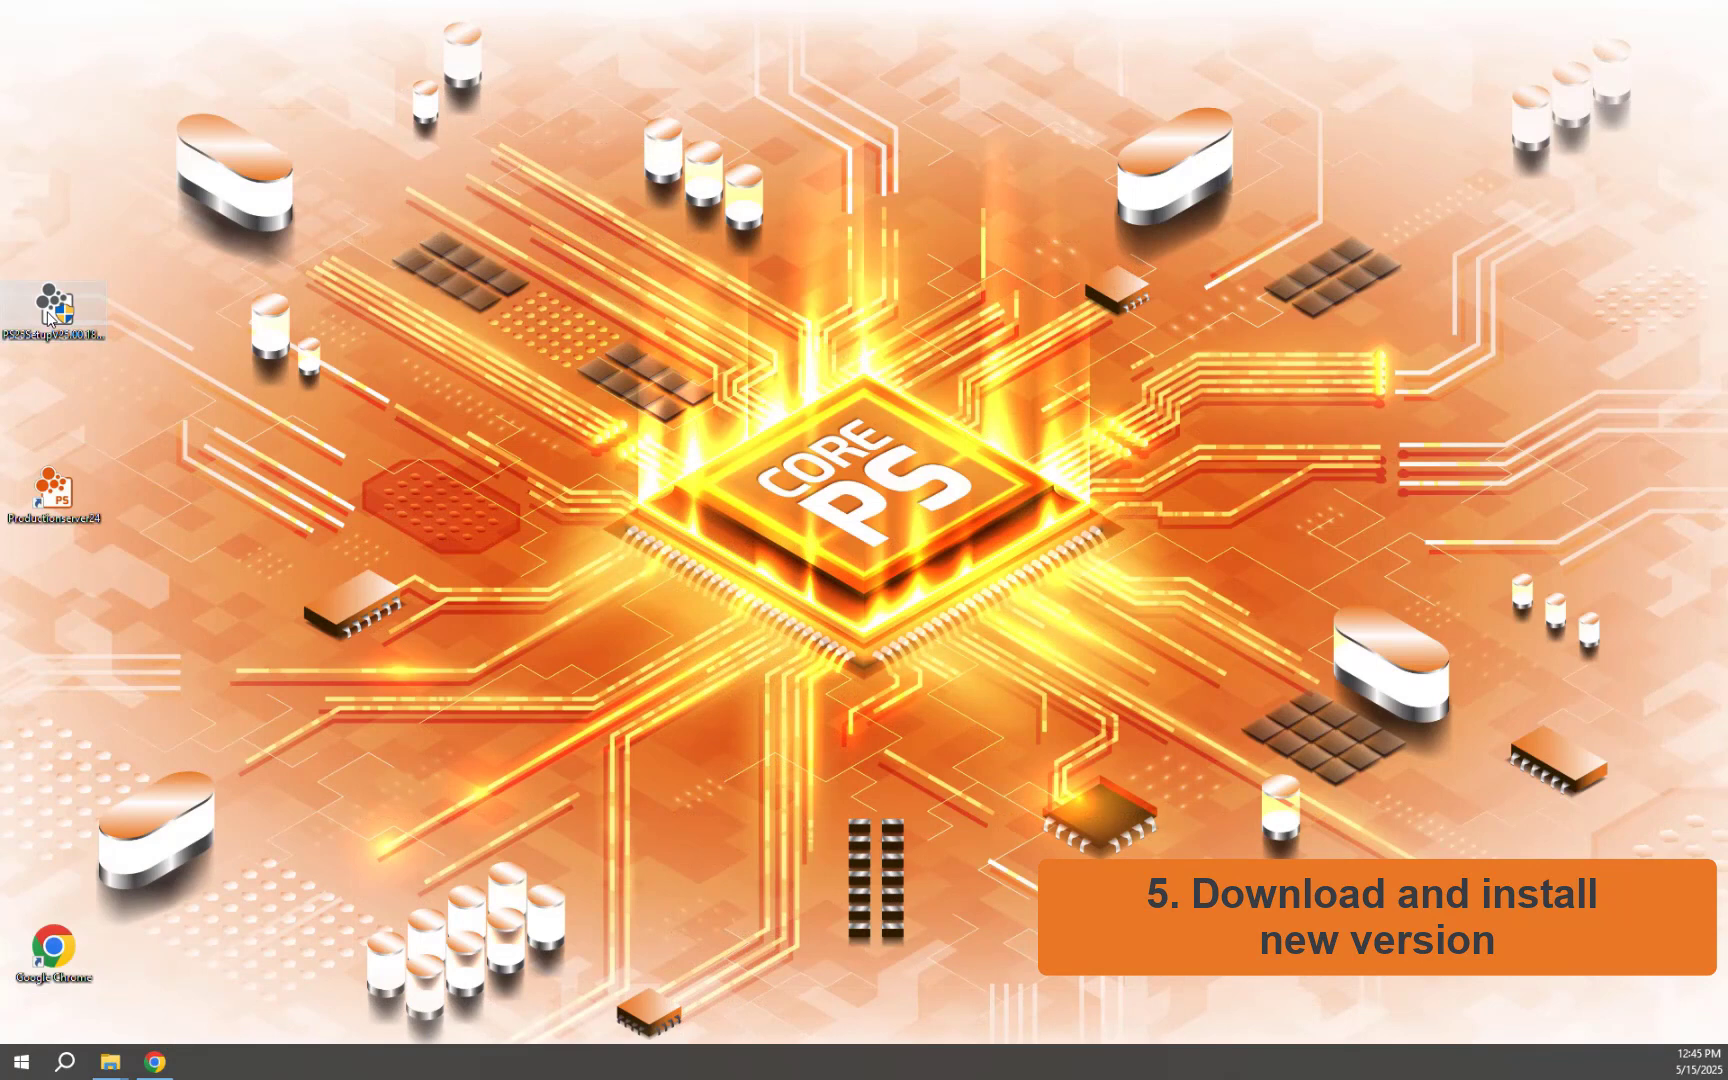
# Step: Run the PS25 setup as administrator and install with Complete setup type and the default folder
pyautogui.rightClick(47, 317)
pyautogui.click(134, 349)
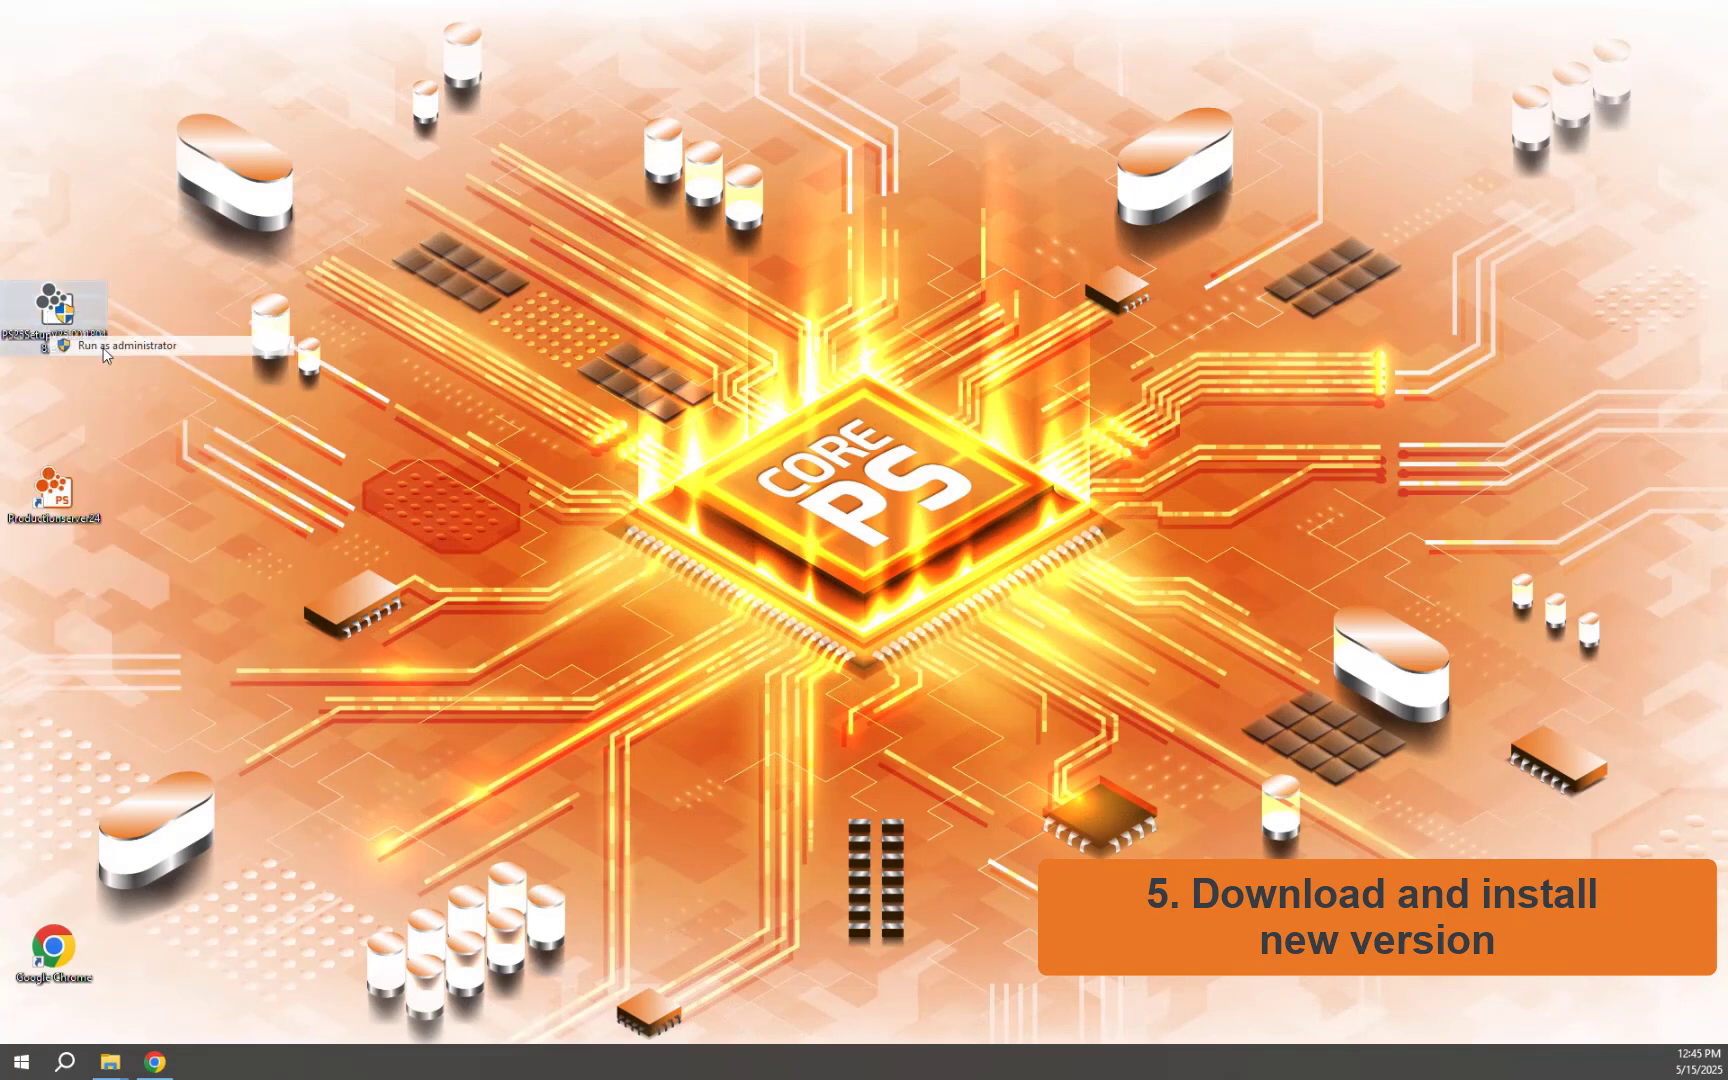
pyautogui.click(887, 541)
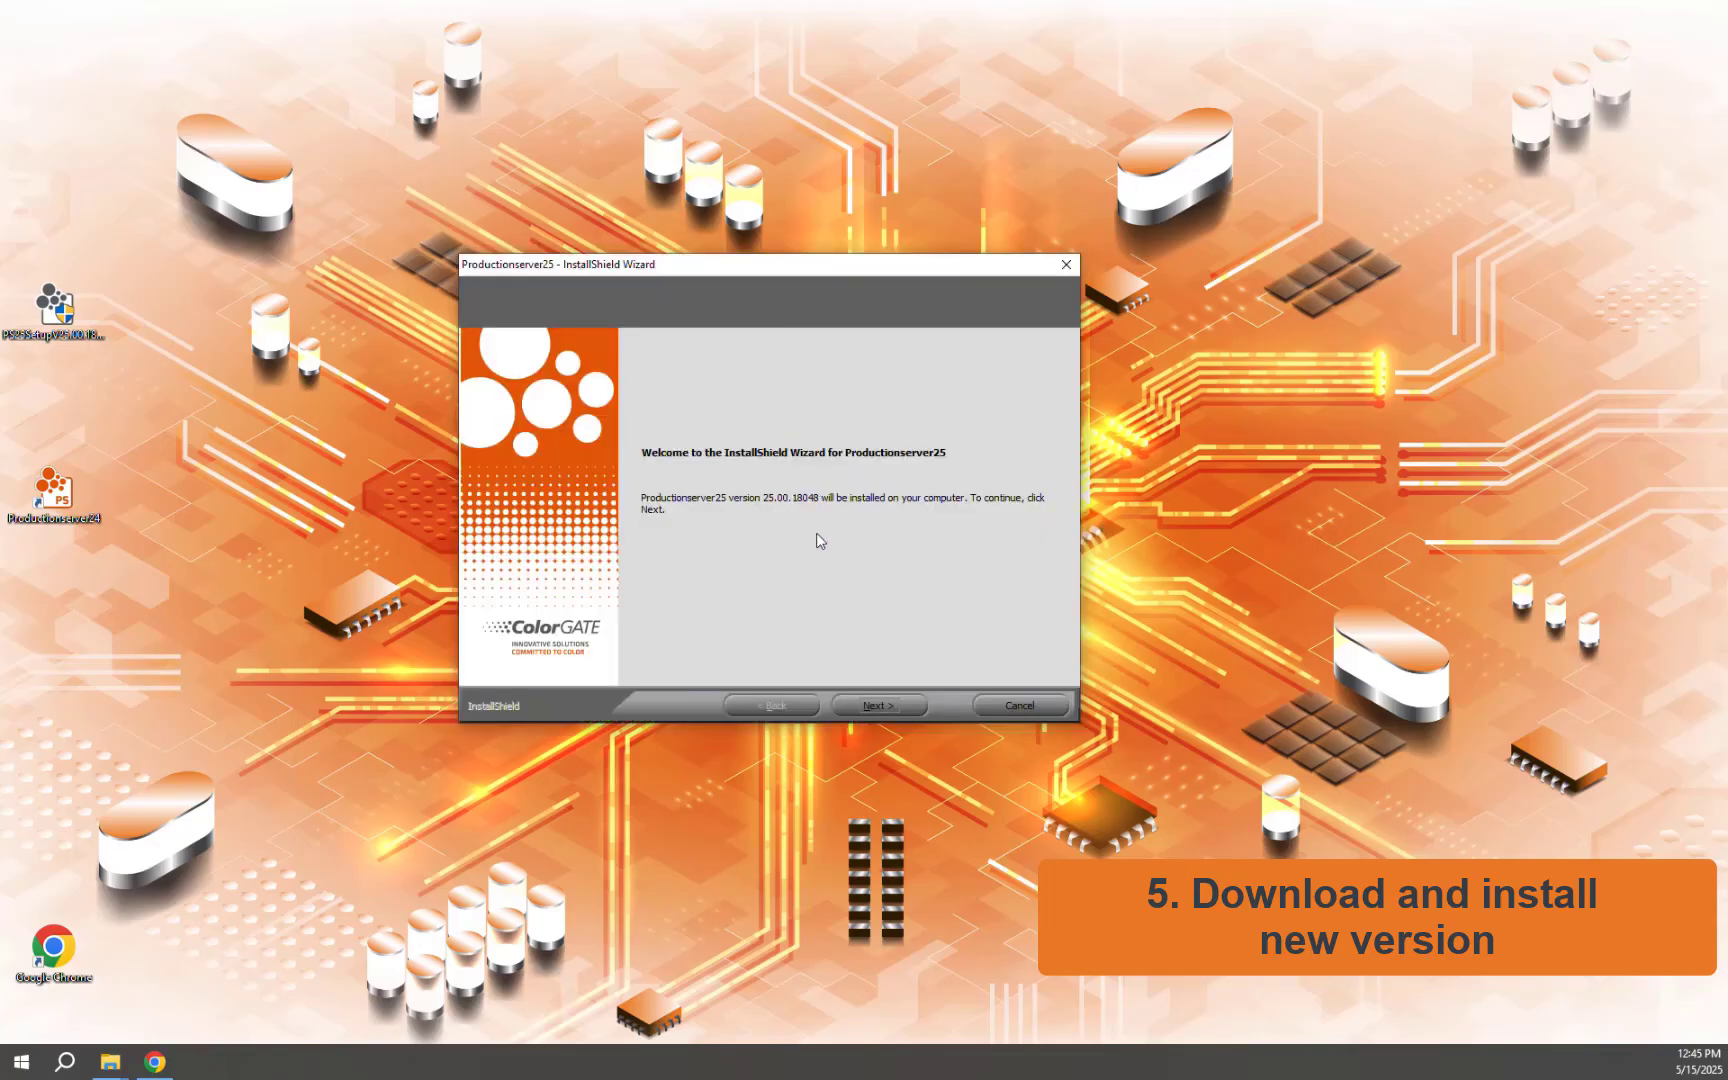
pyautogui.click(872, 707)
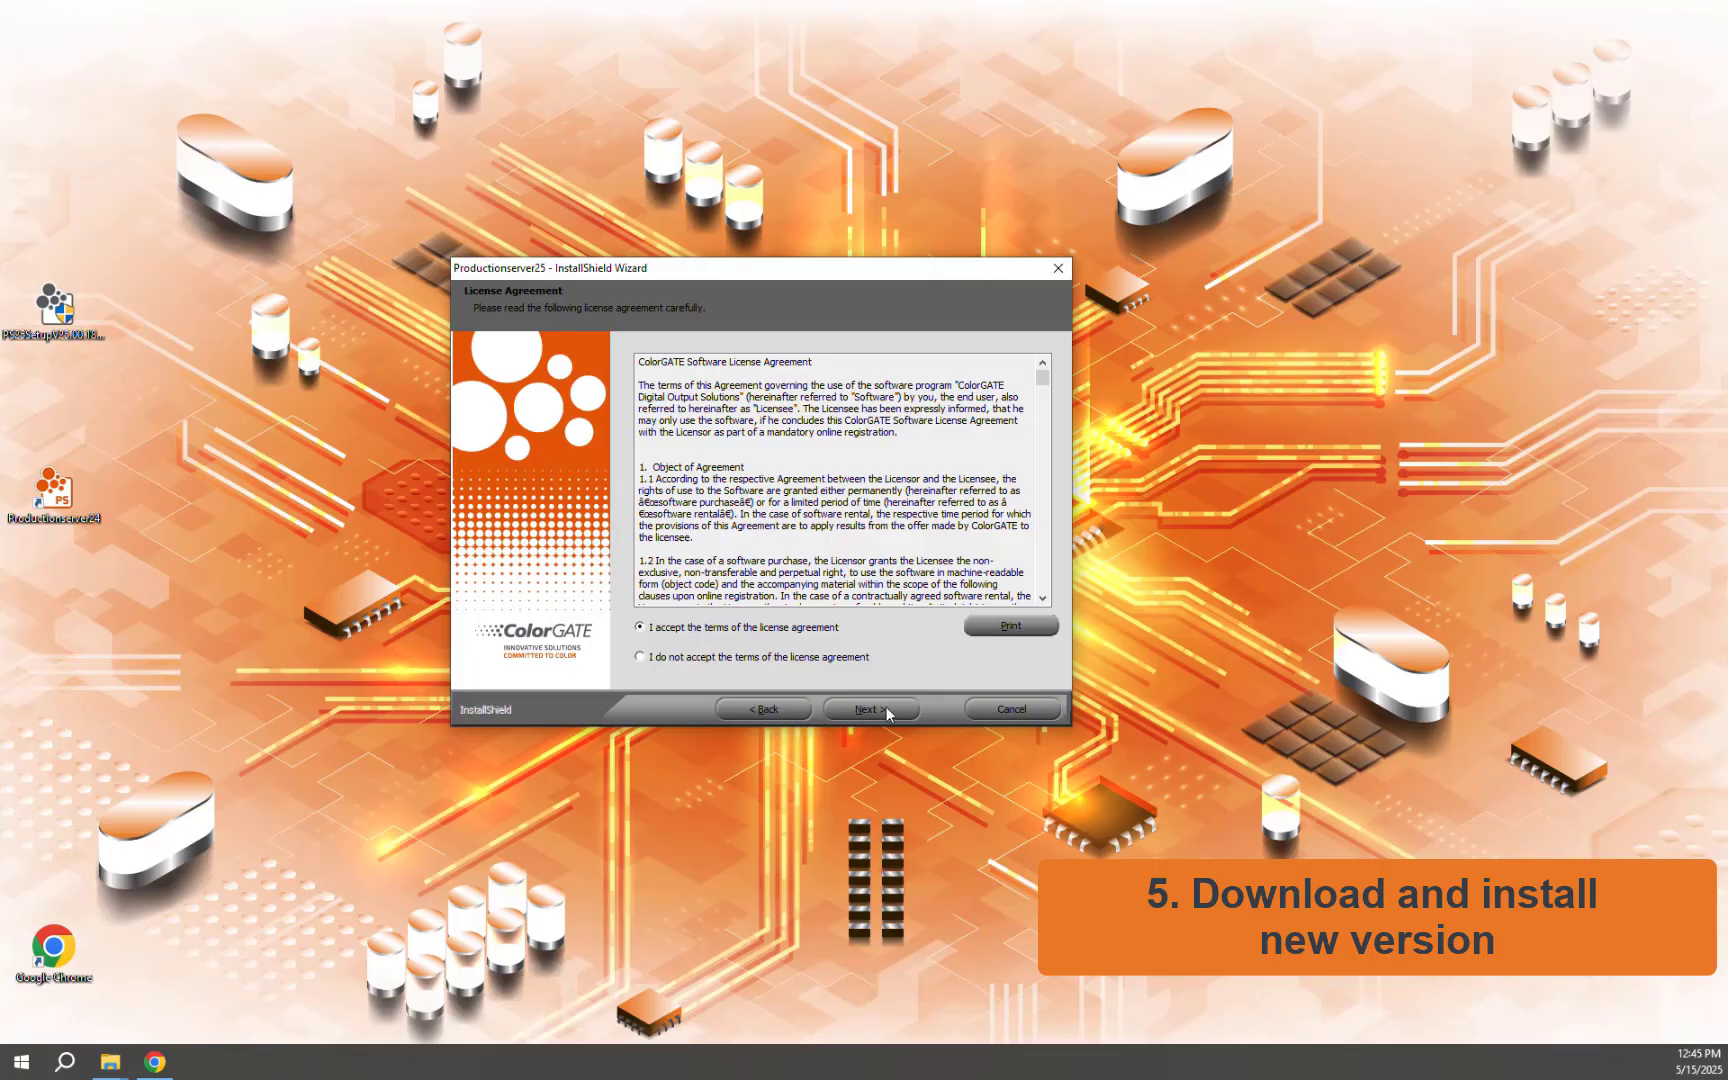
pyautogui.click(889, 713)
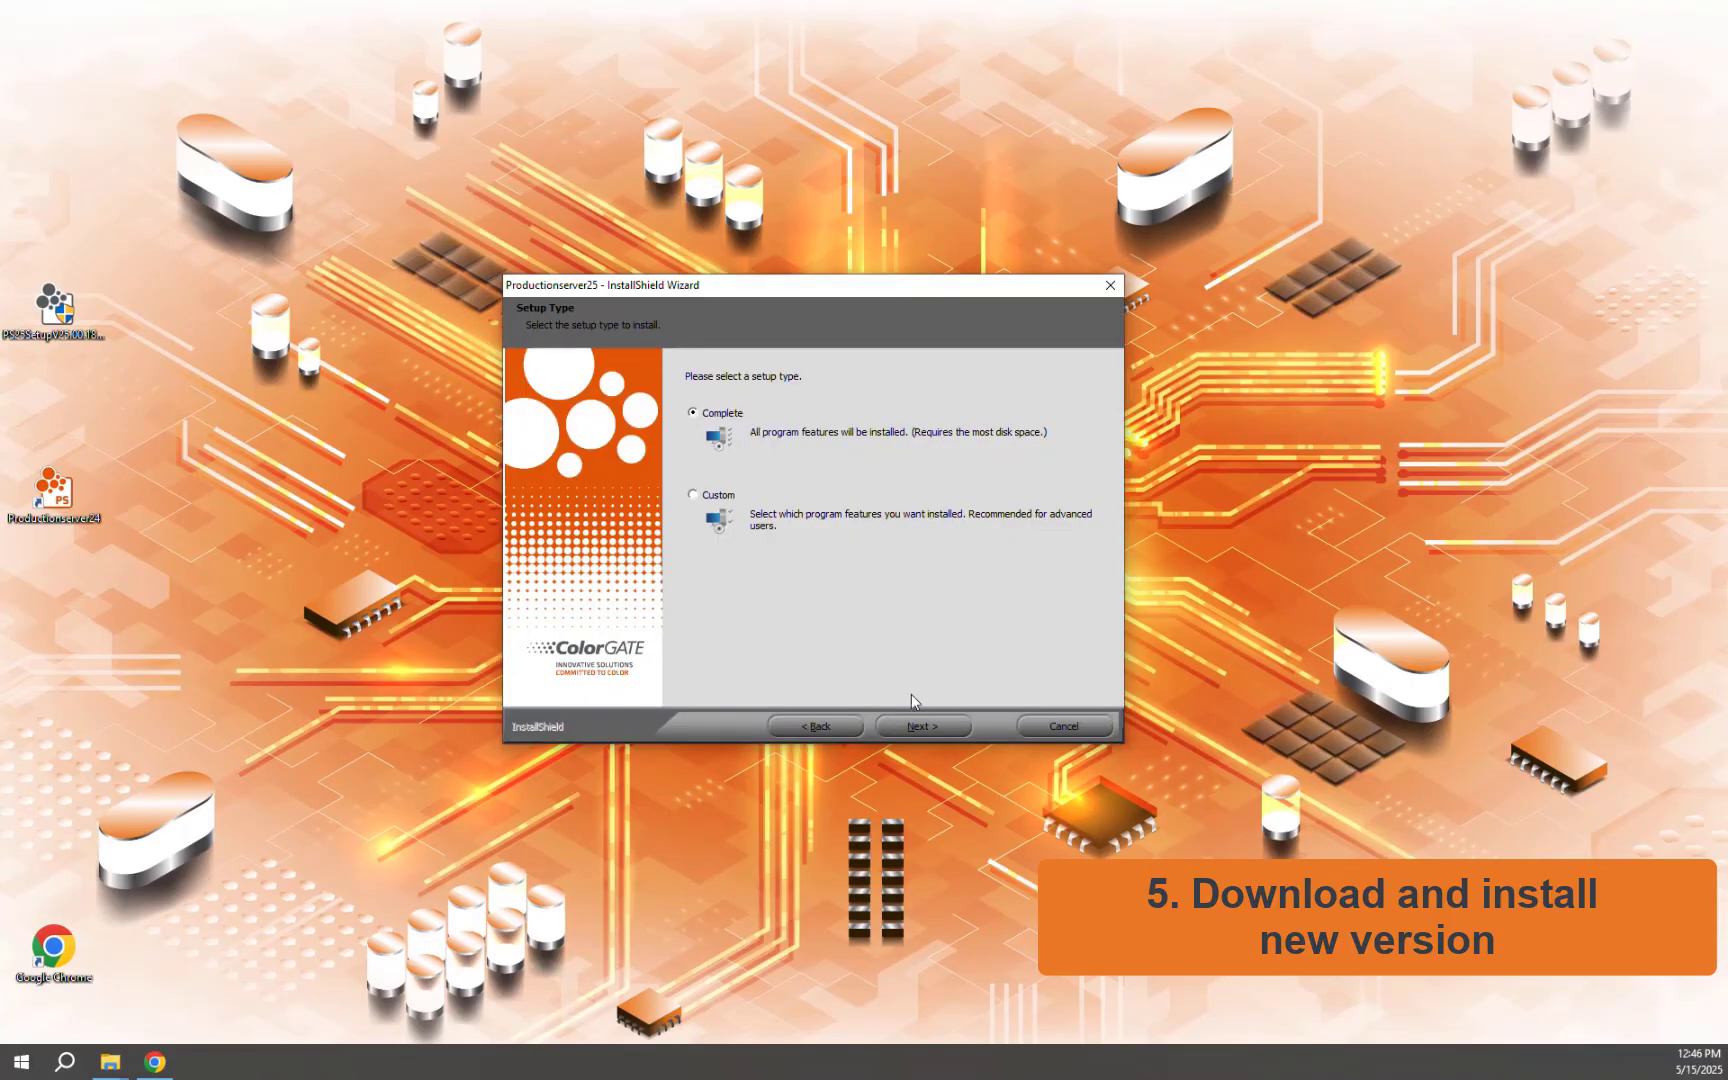
pyautogui.click(921, 726)
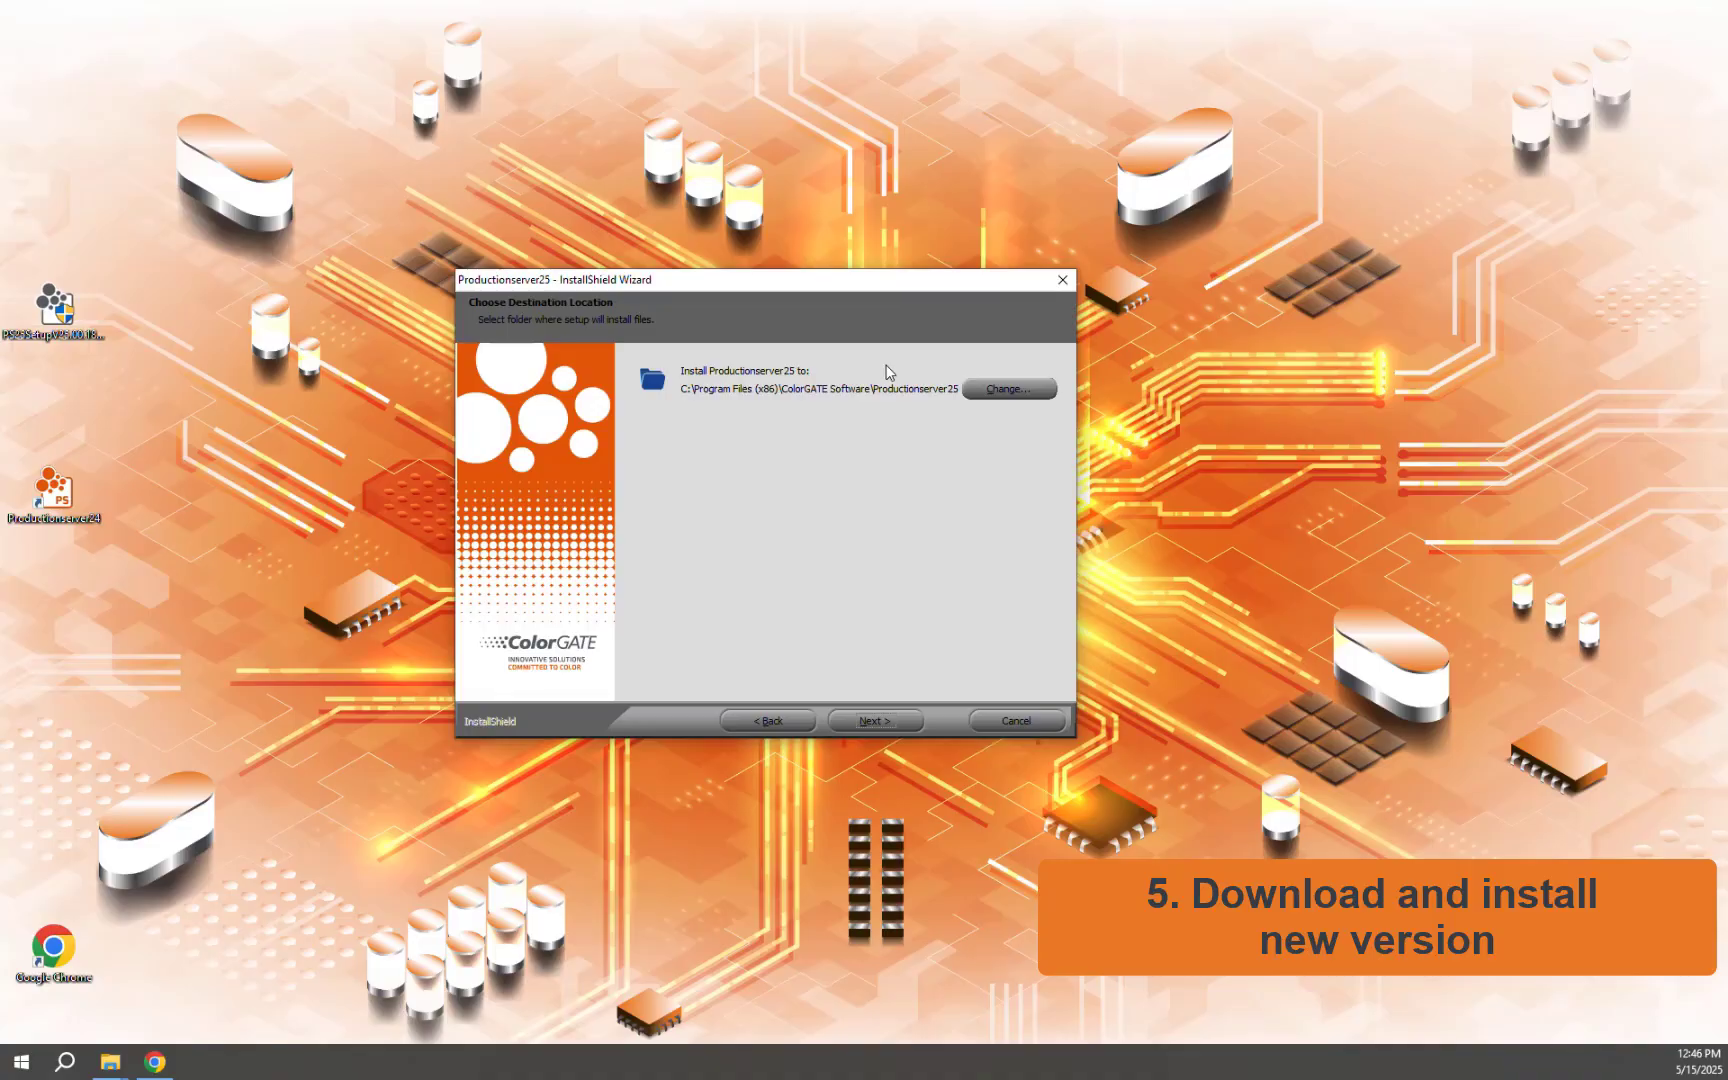
pyautogui.click(875, 721)
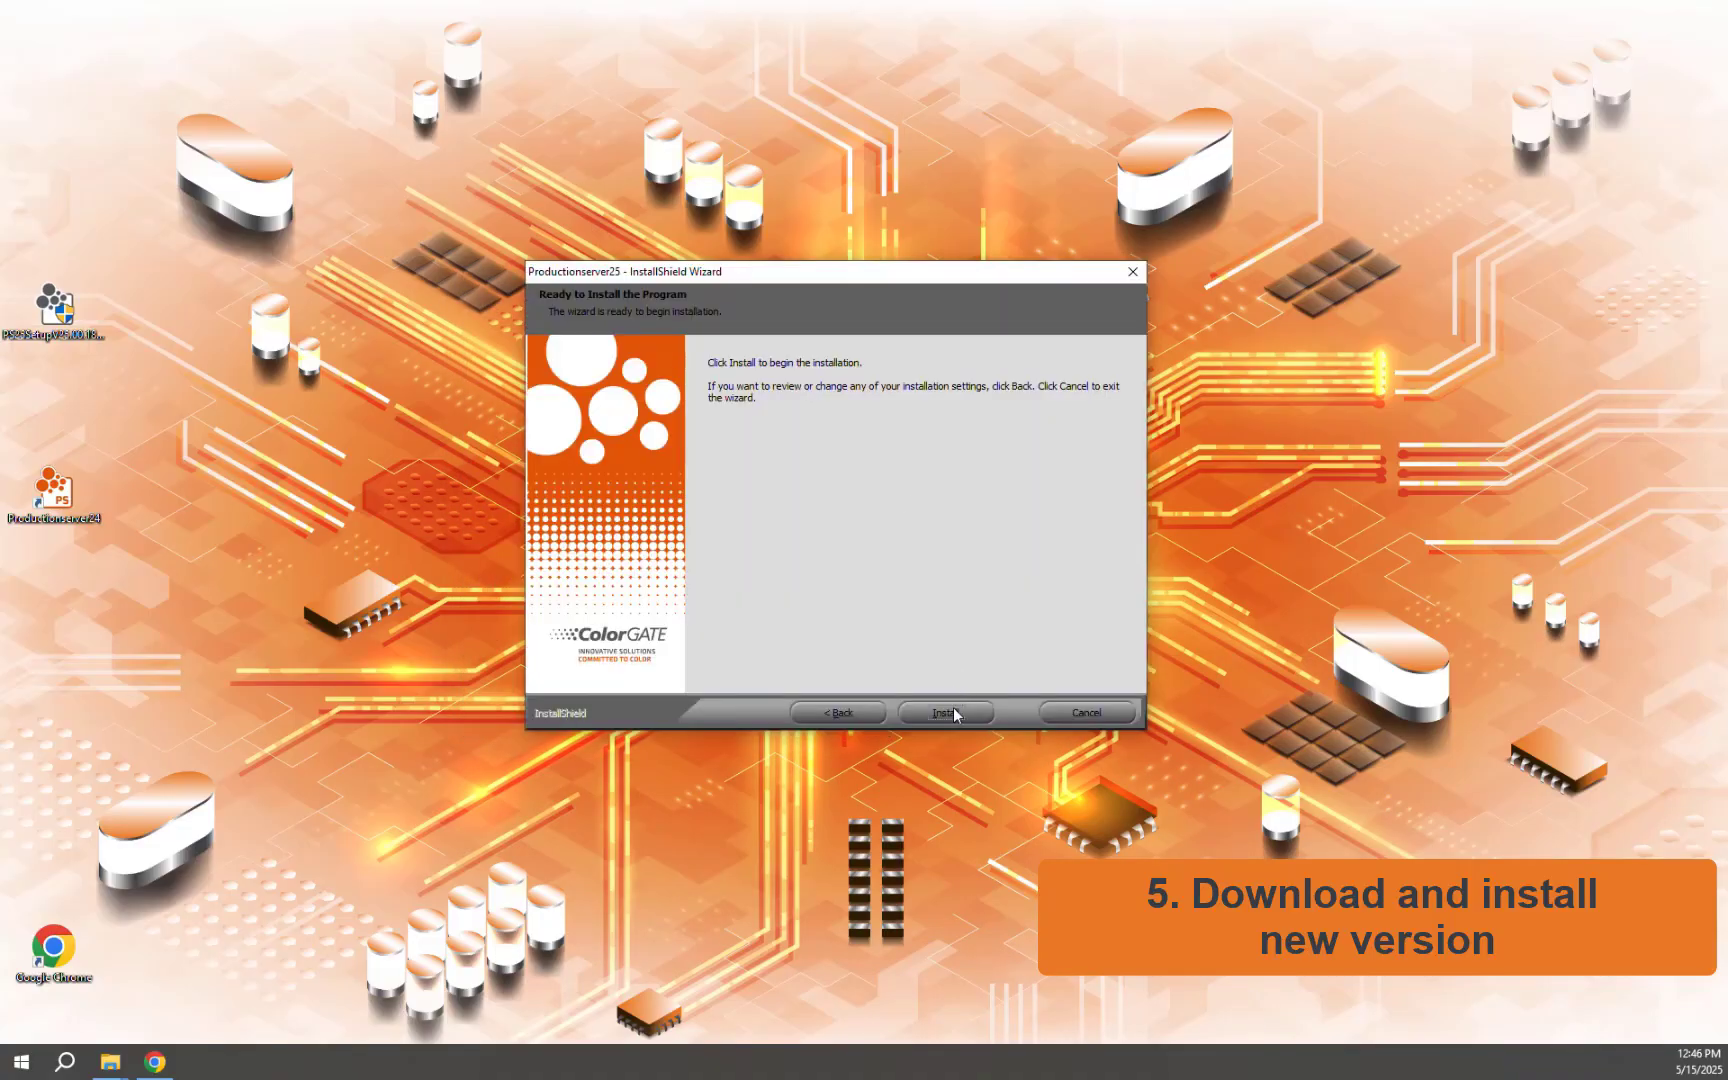
pyautogui.click(958, 710)
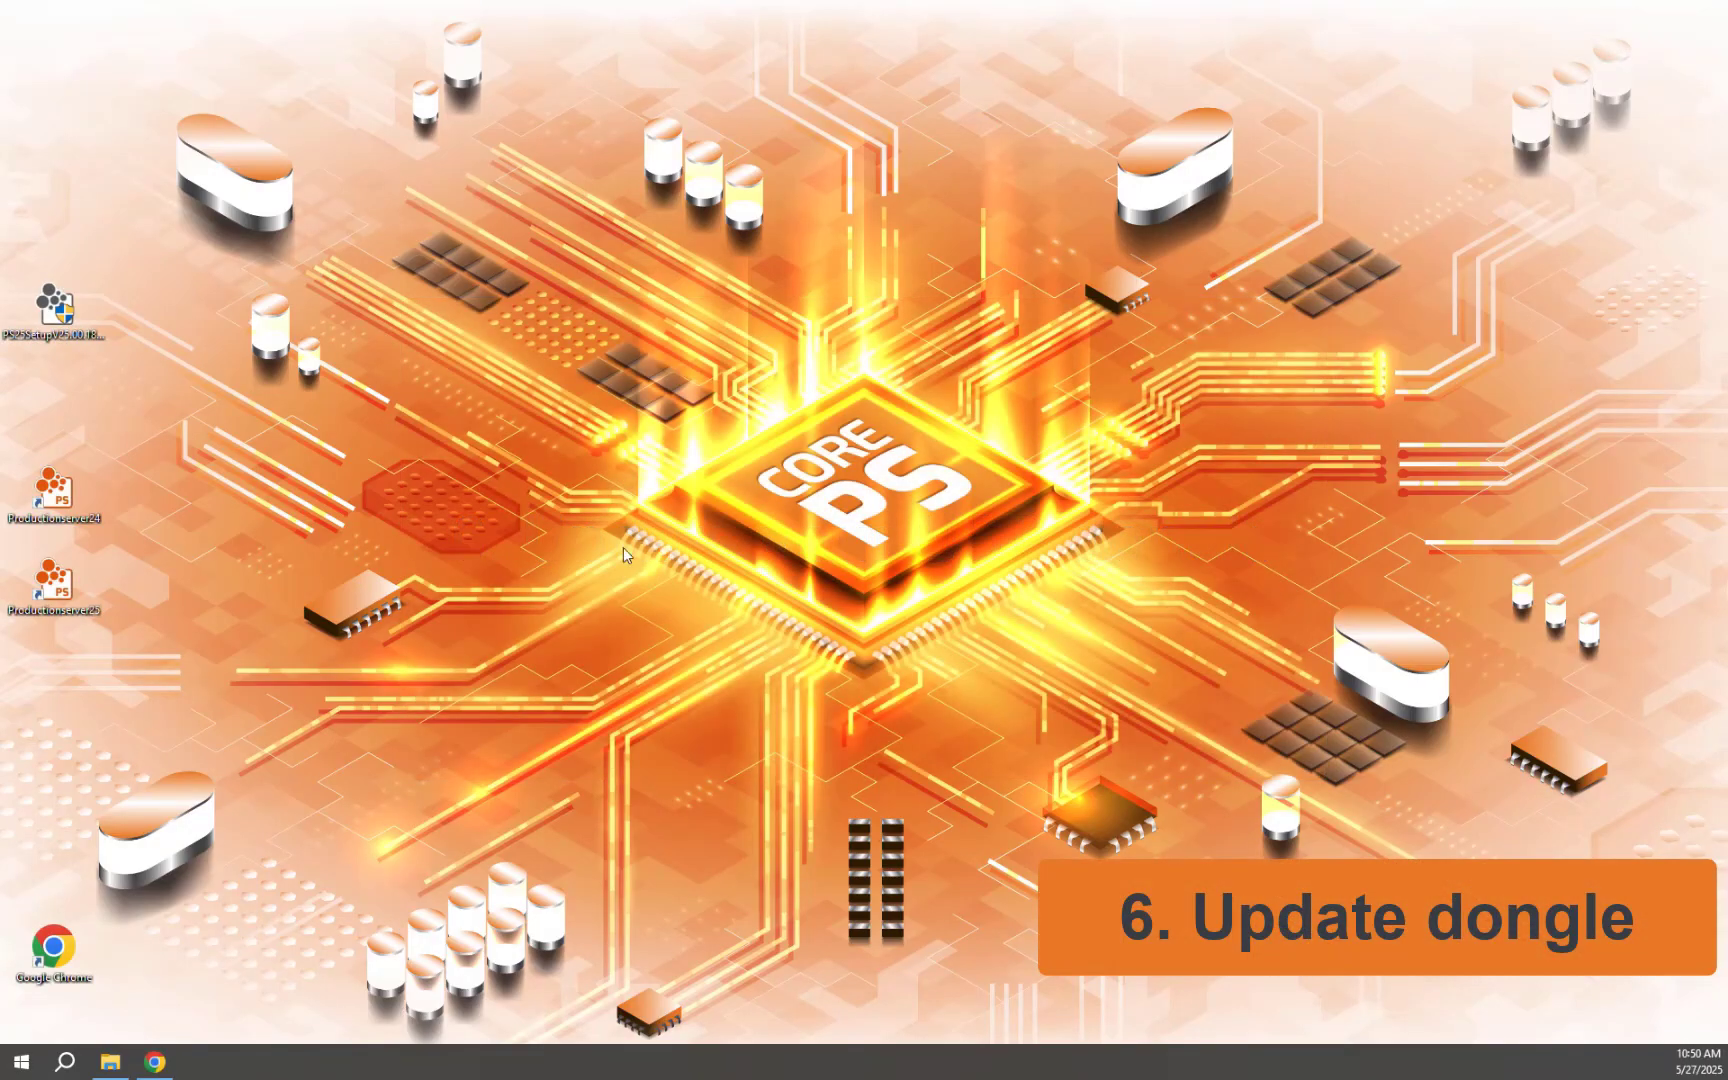
# Step: Start Productionserver 25 and begin the automatic license update for the dongle
pyautogui.doubleClick(48, 590)
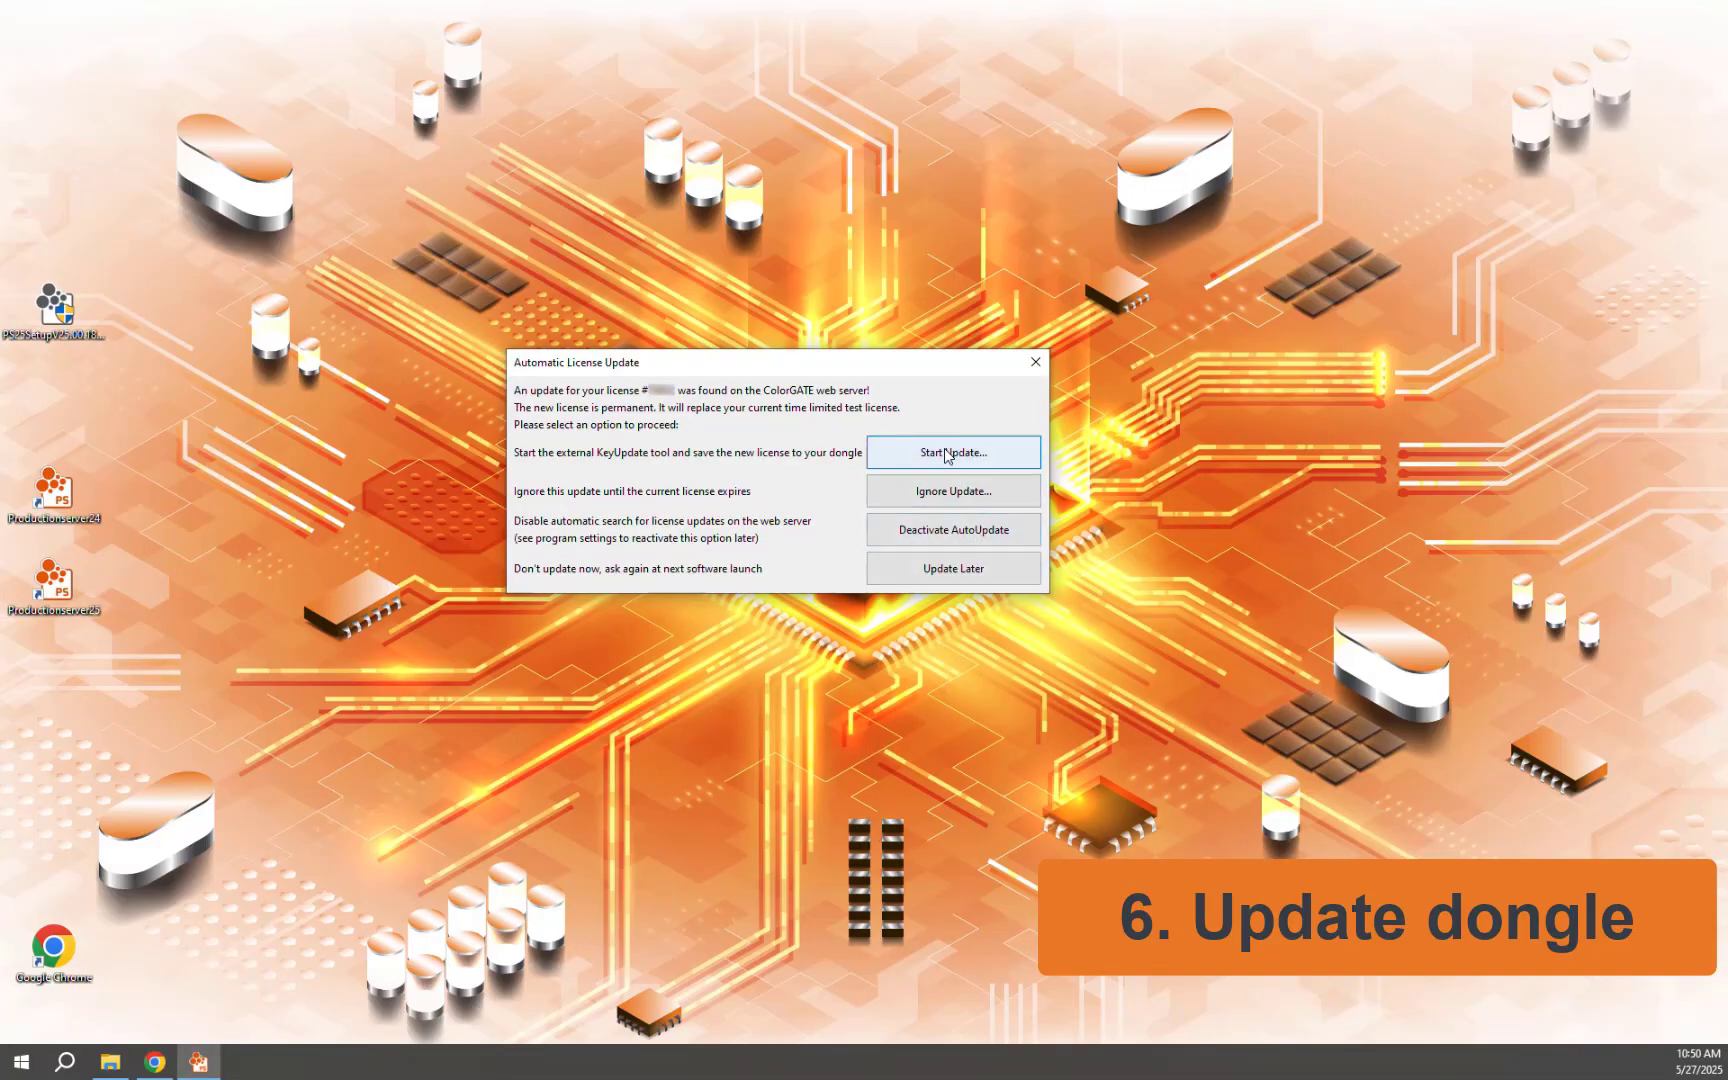
pyautogui.click(946, 455)
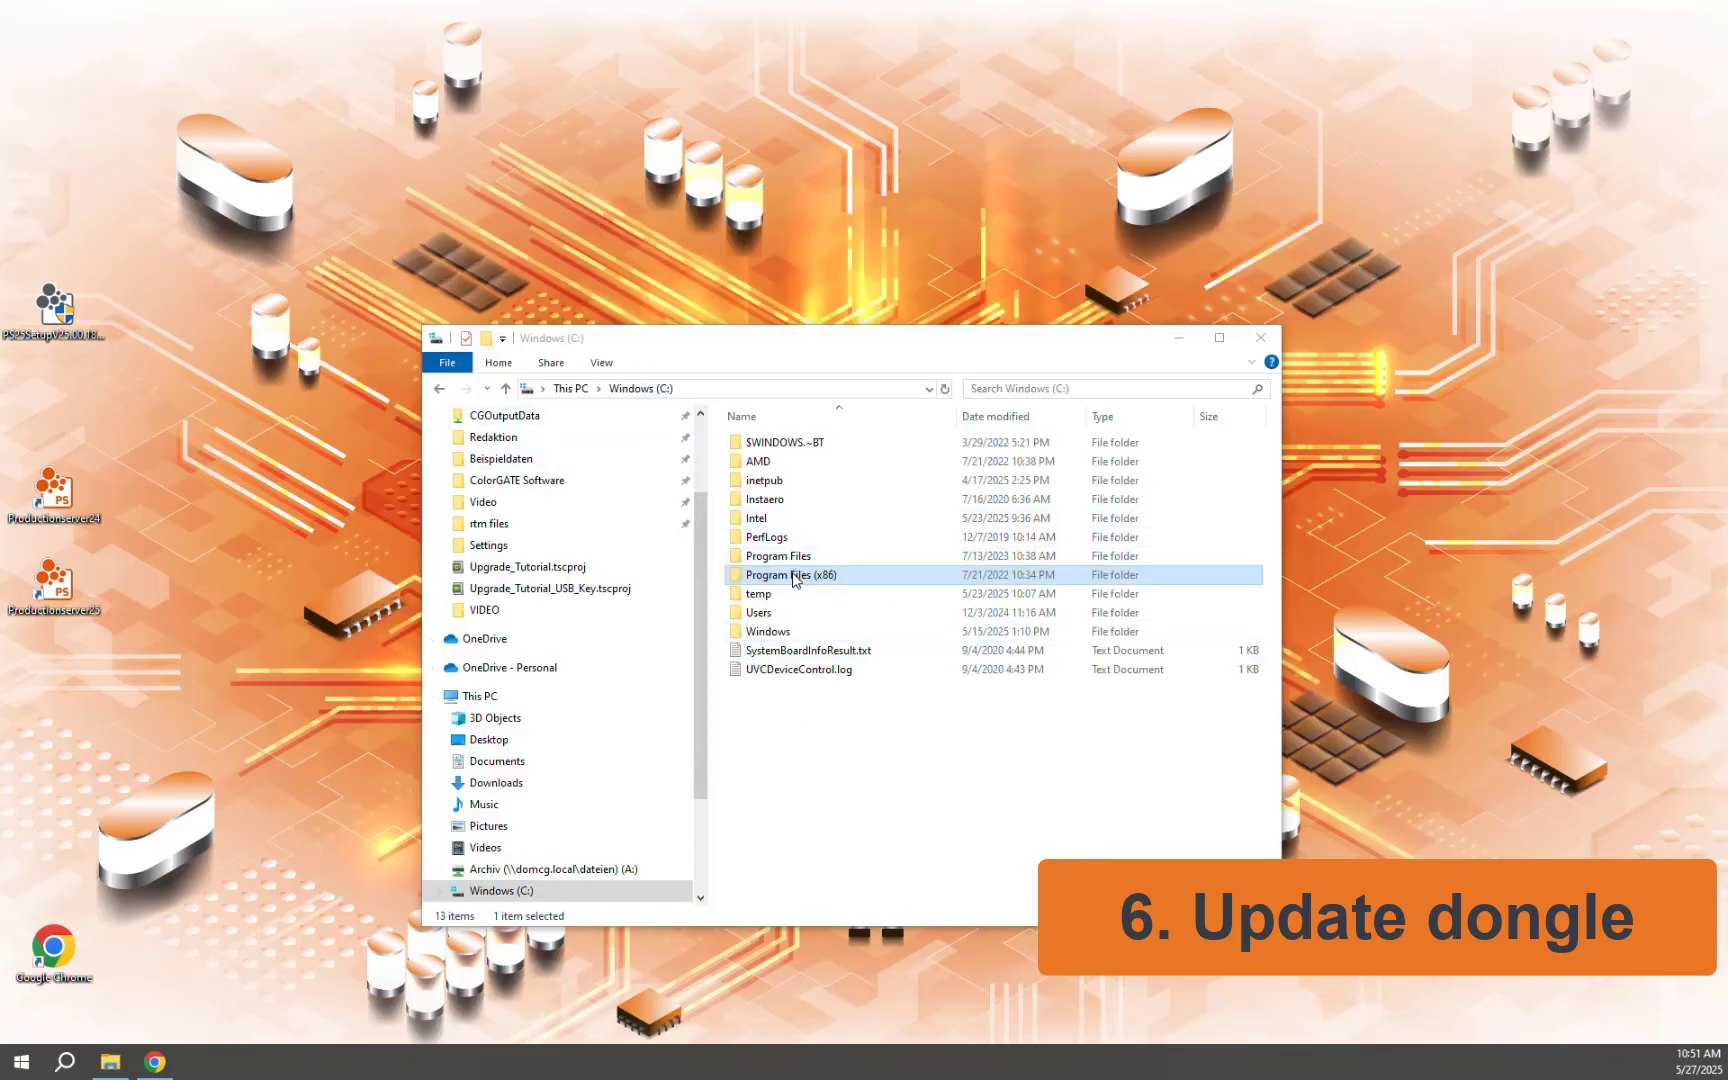
# Step: Launch KeyUpdate.exe from Program Files (x86) > ColorGATE Software > Productionserver25
pyautogui.doubleClick(793, 576)
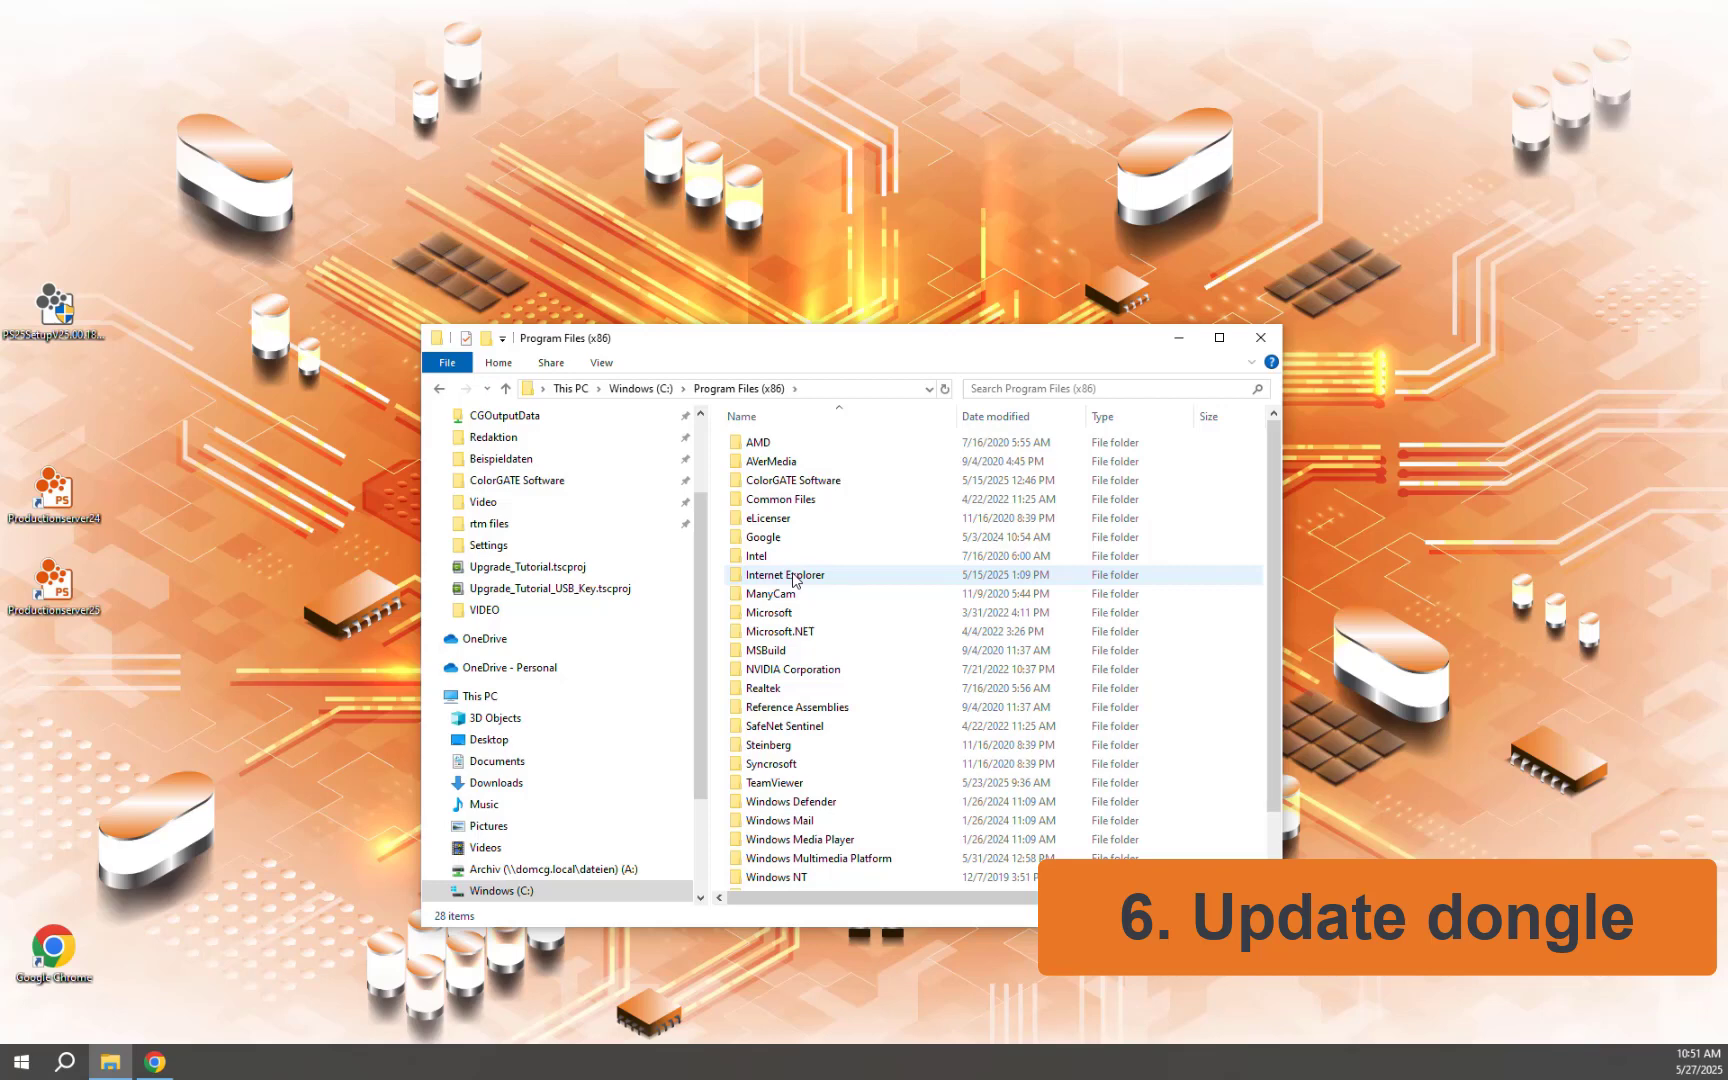
pyautogui.doubleClick(785, 481)
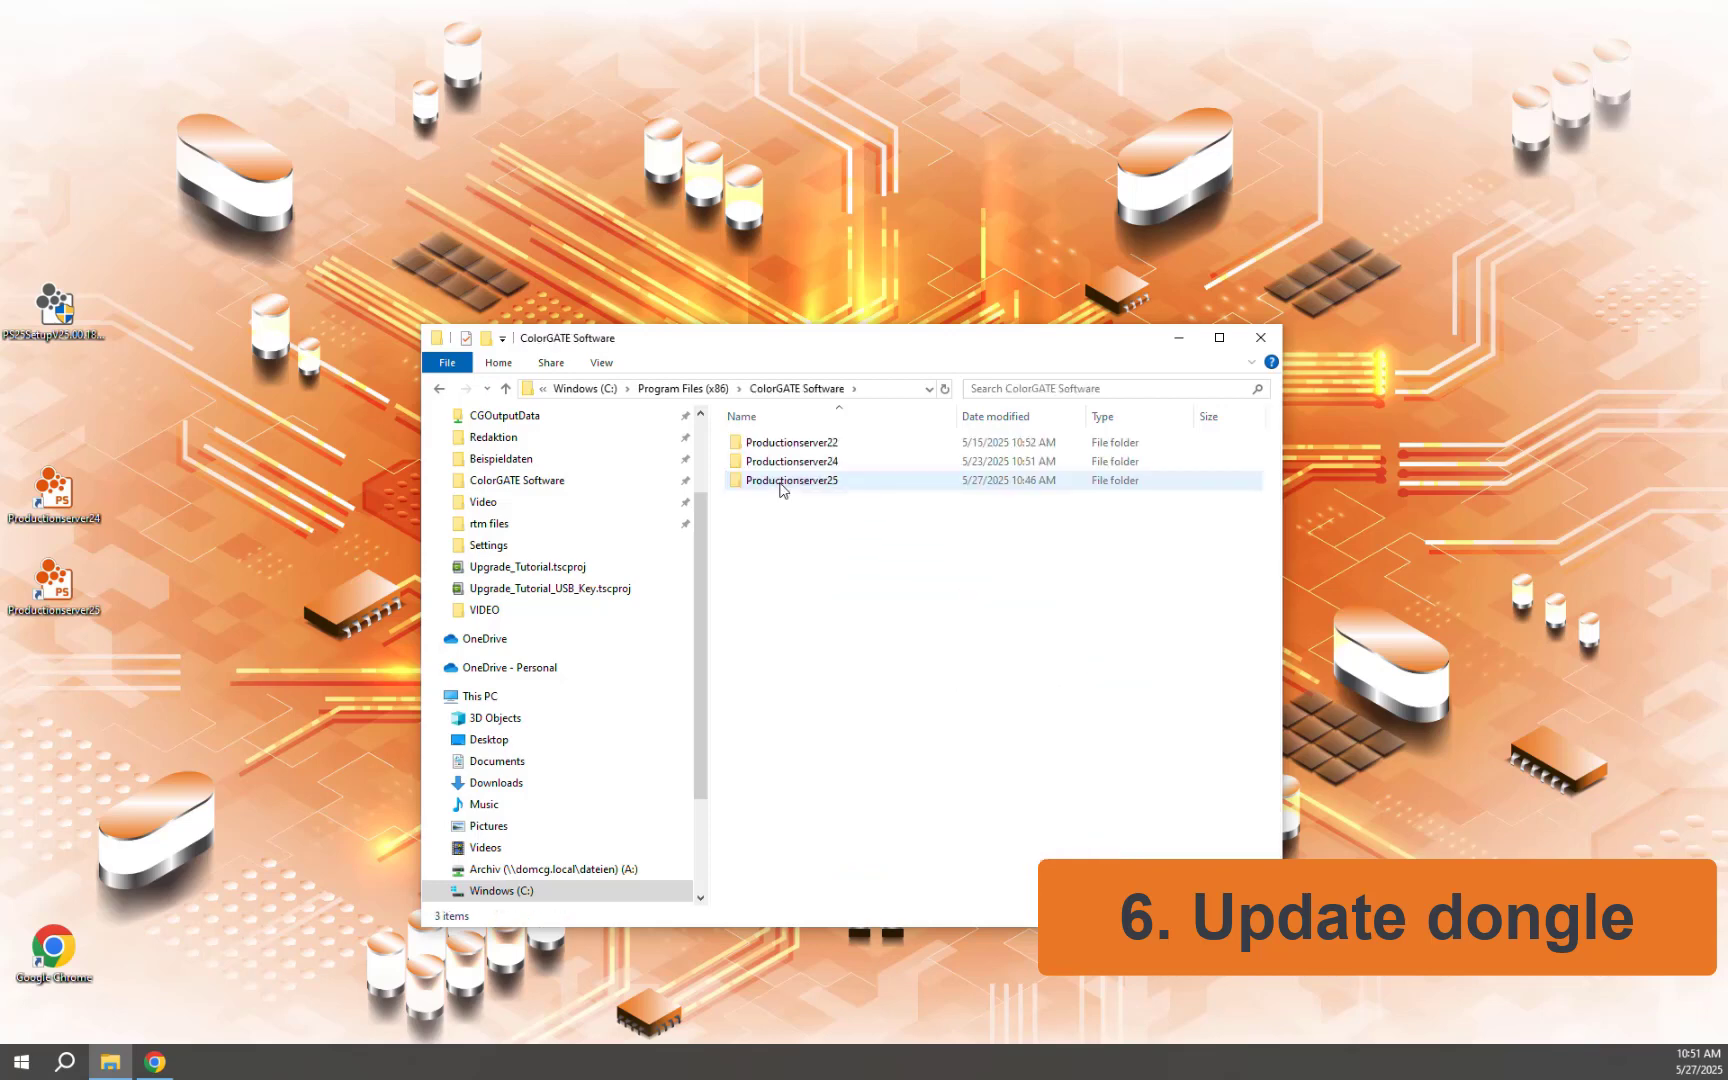
pyautogui.doubleClick(781, 481)
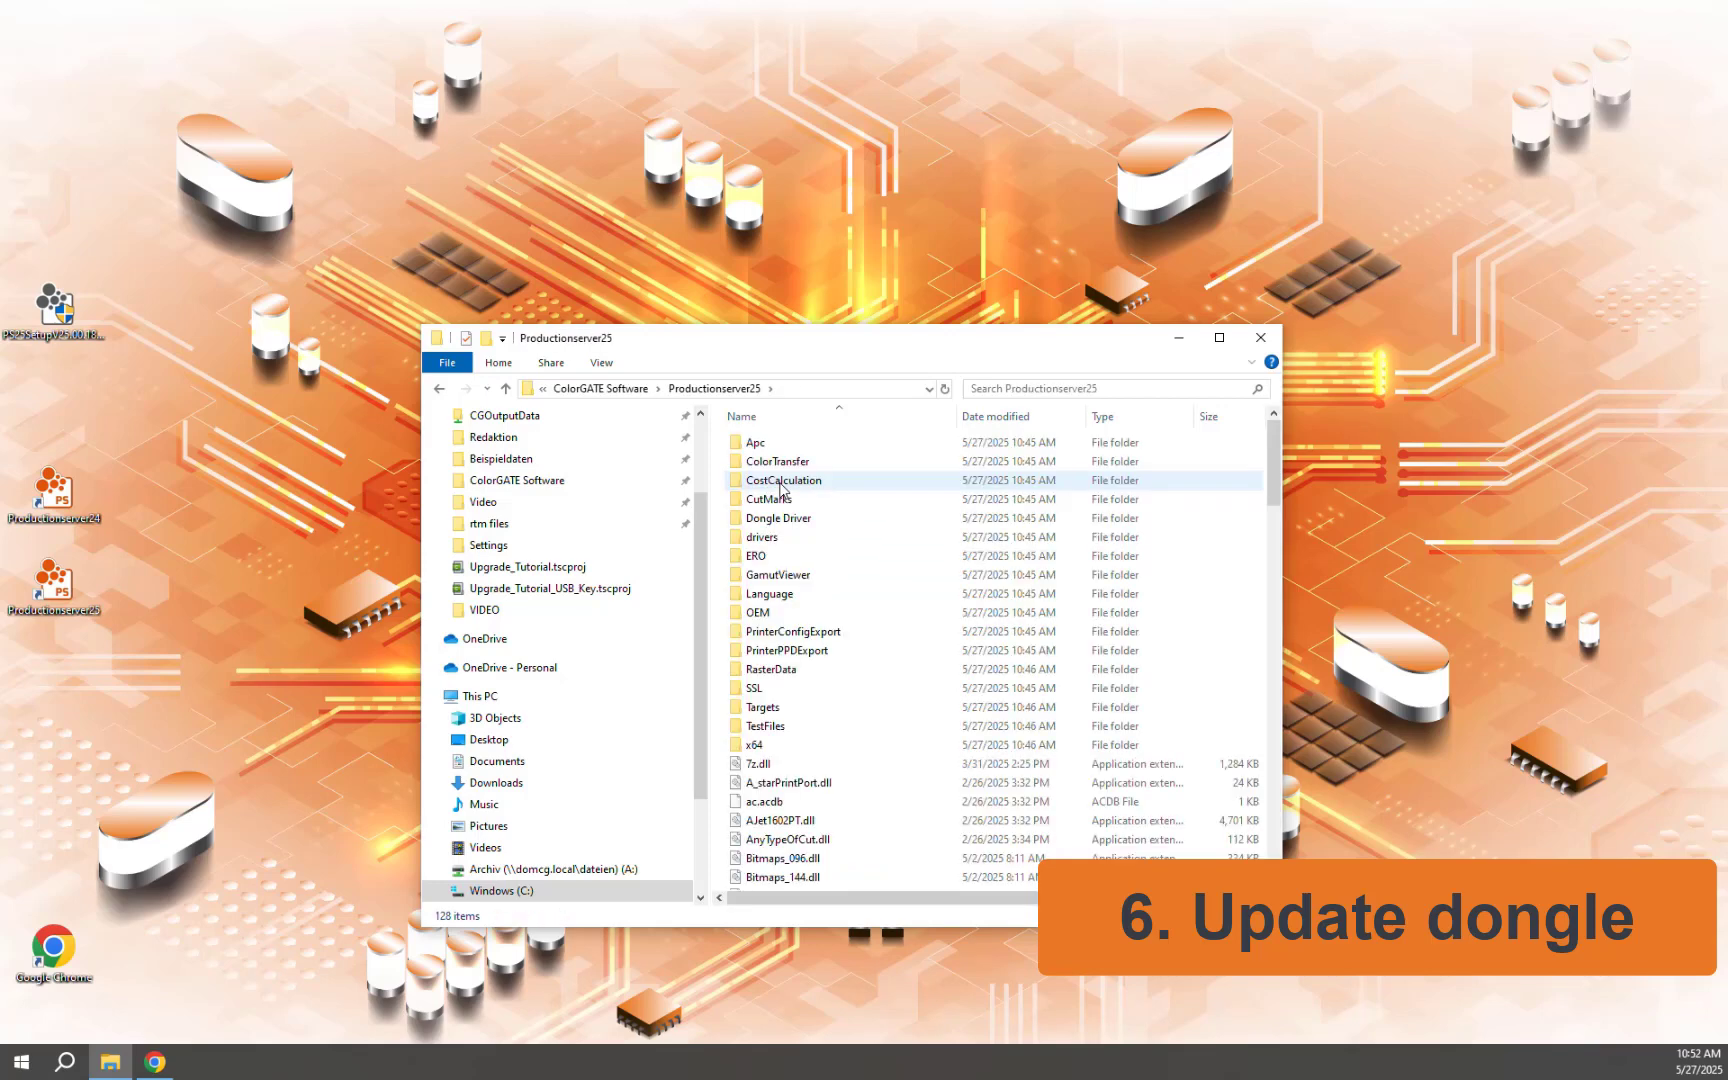
pyautogui.scroll(-15, 781, 489)
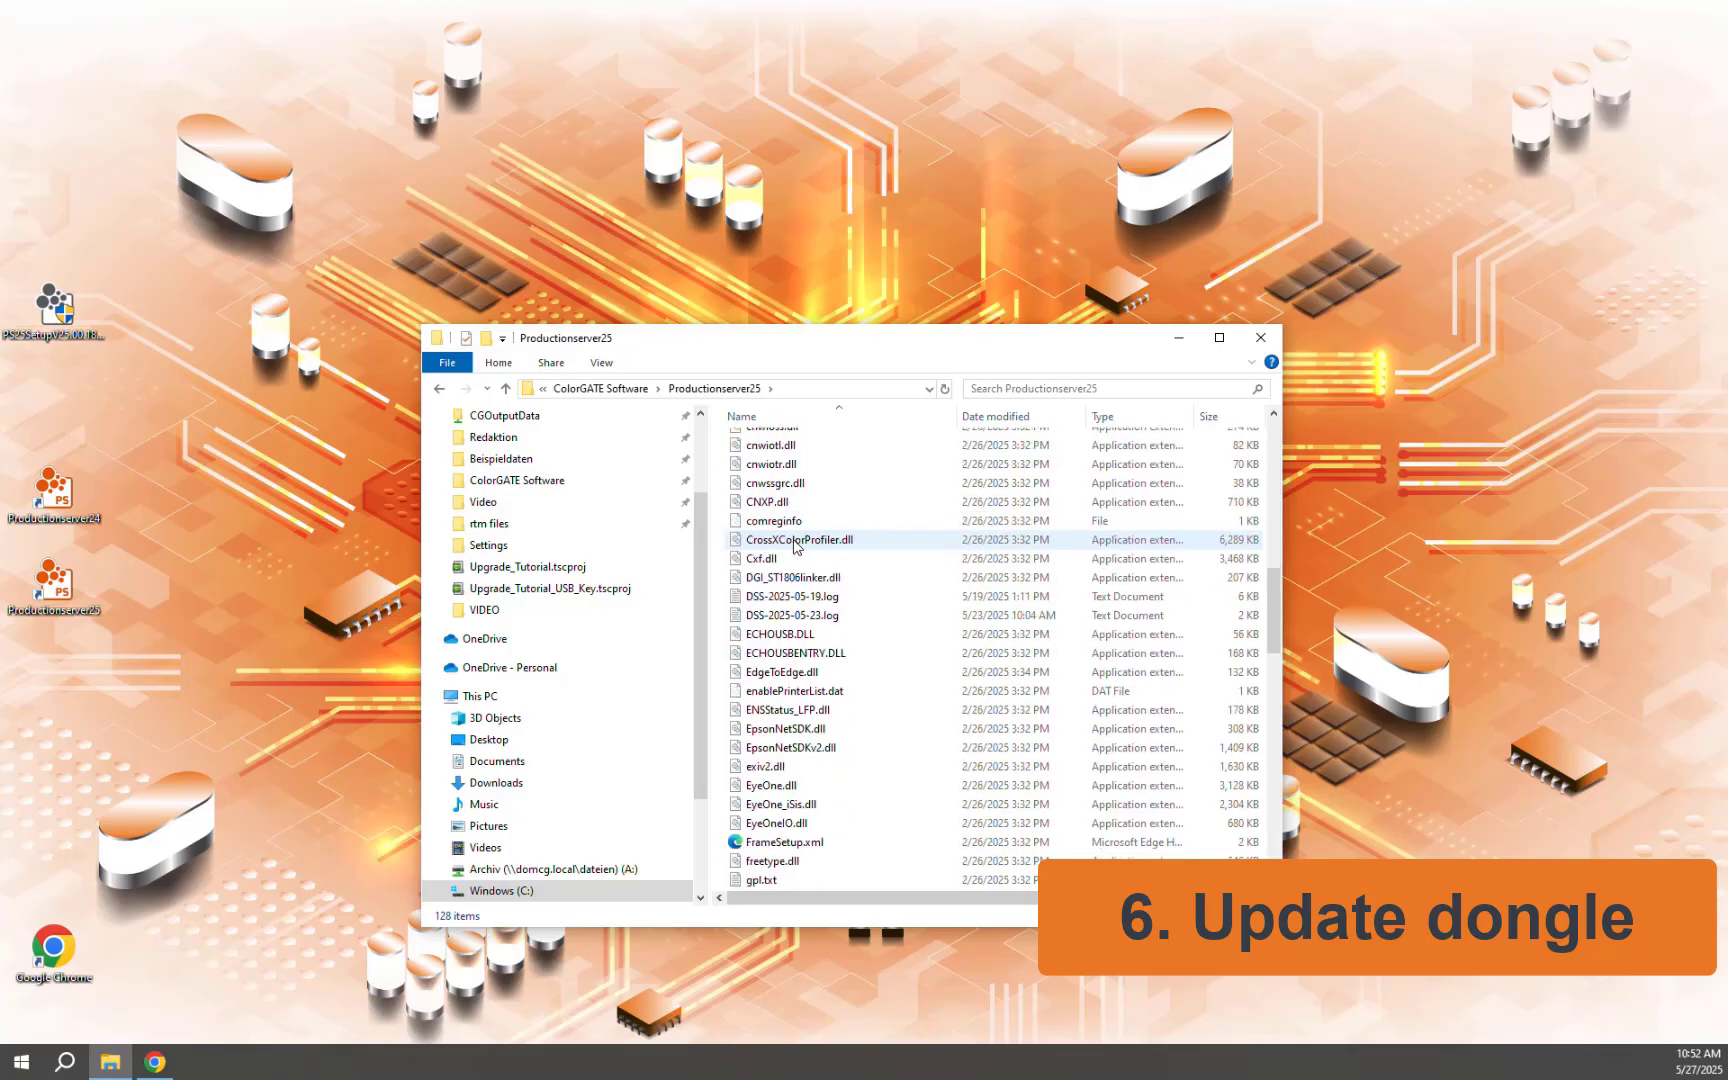
pyautogui.scroll(-10, 795, 546)
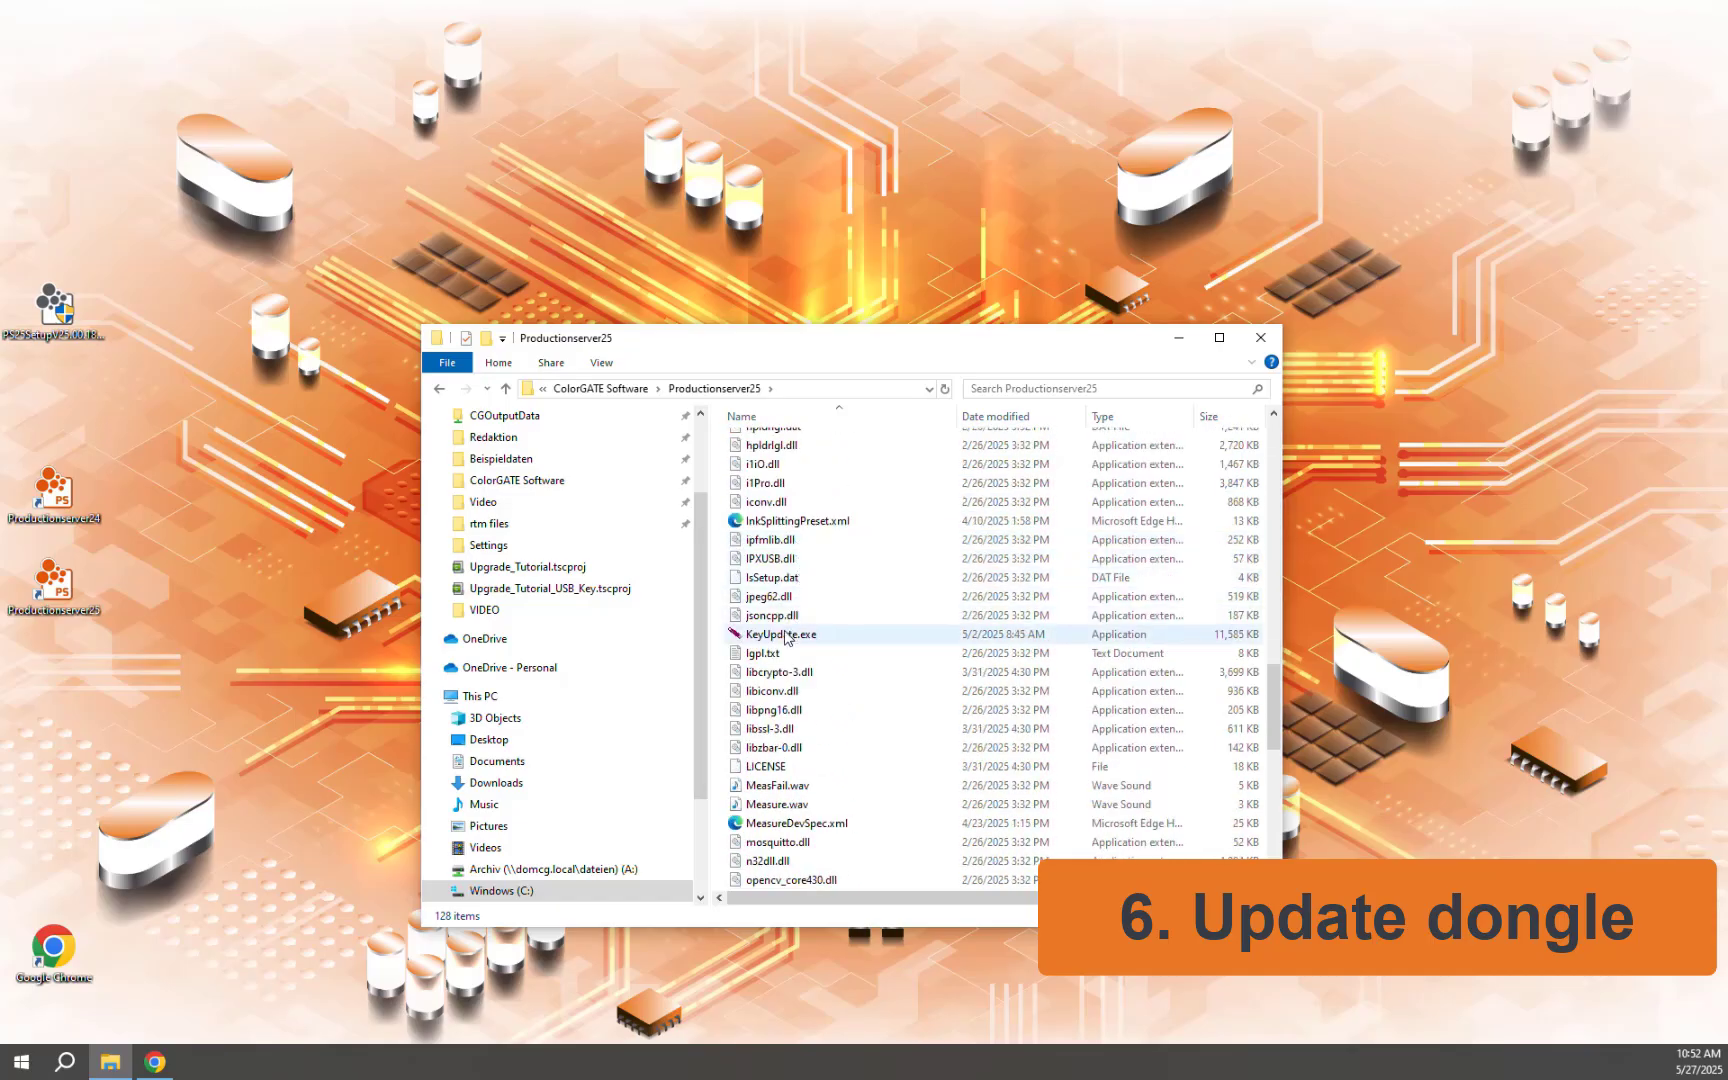
pyautogui.click(783, 638)
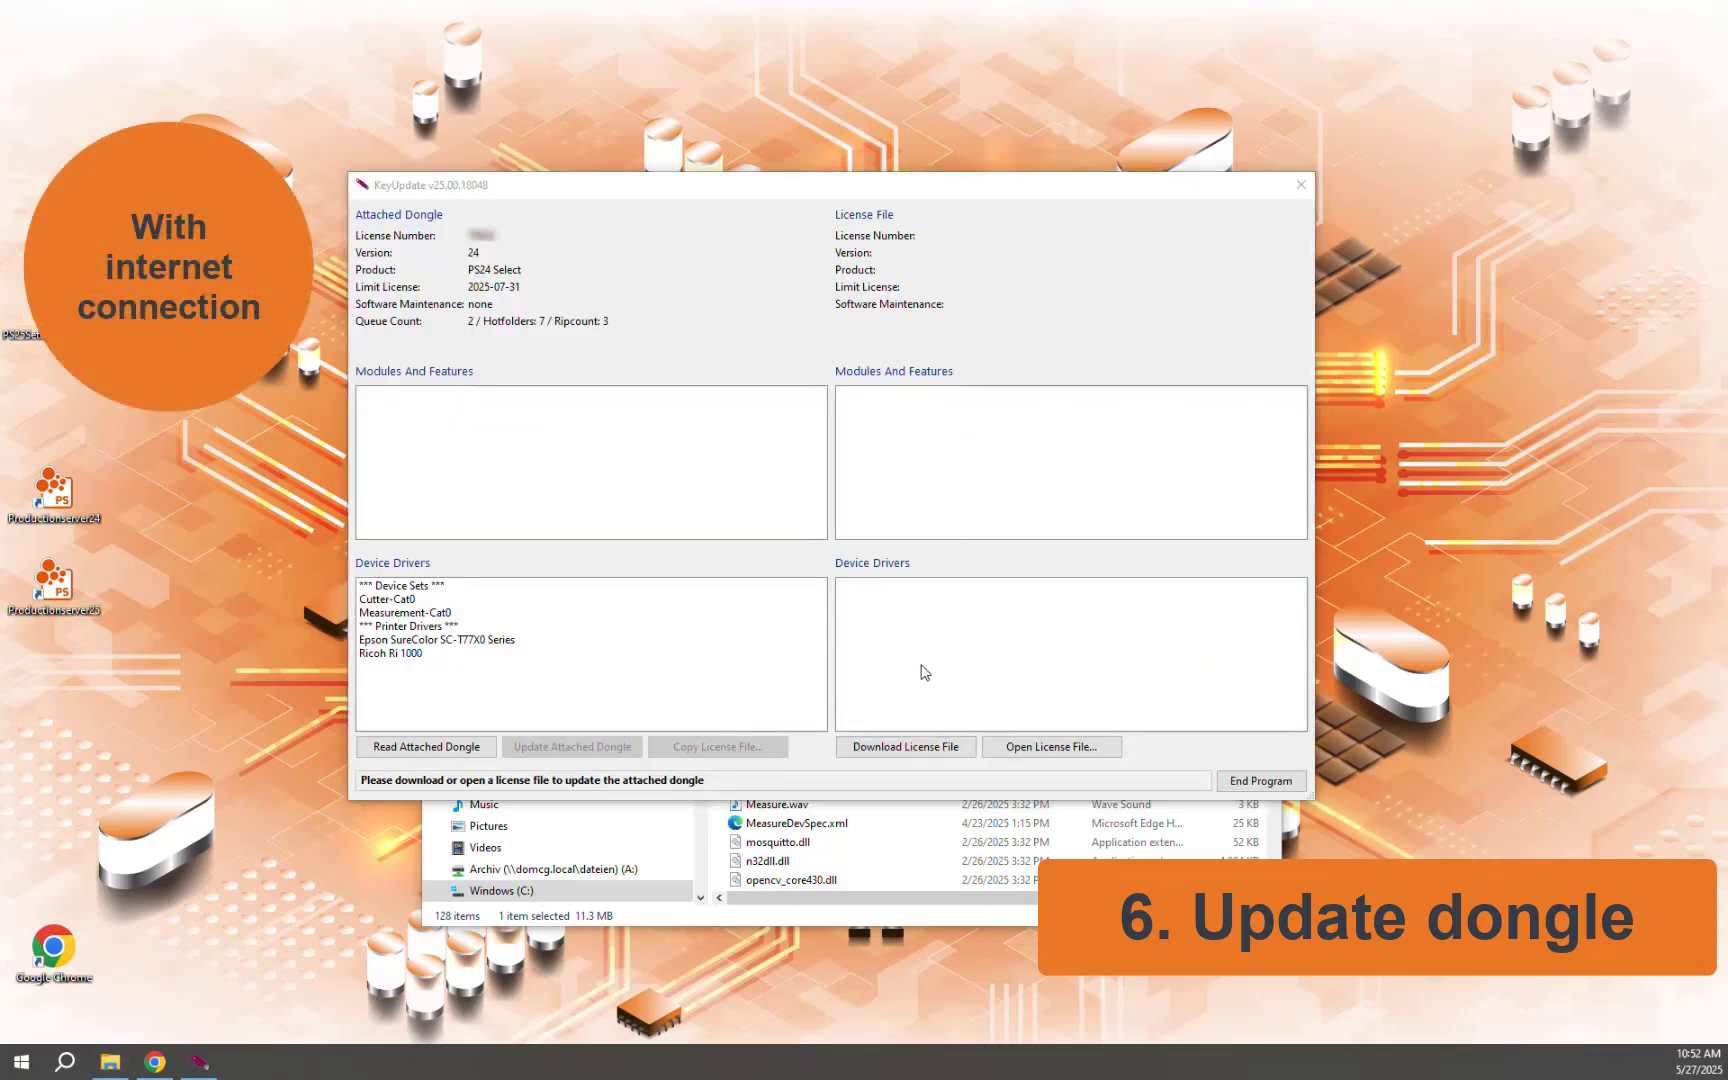
# Step: Download a new license file for the attached PS24 Select dongle
pyautogui.click(906, 756)
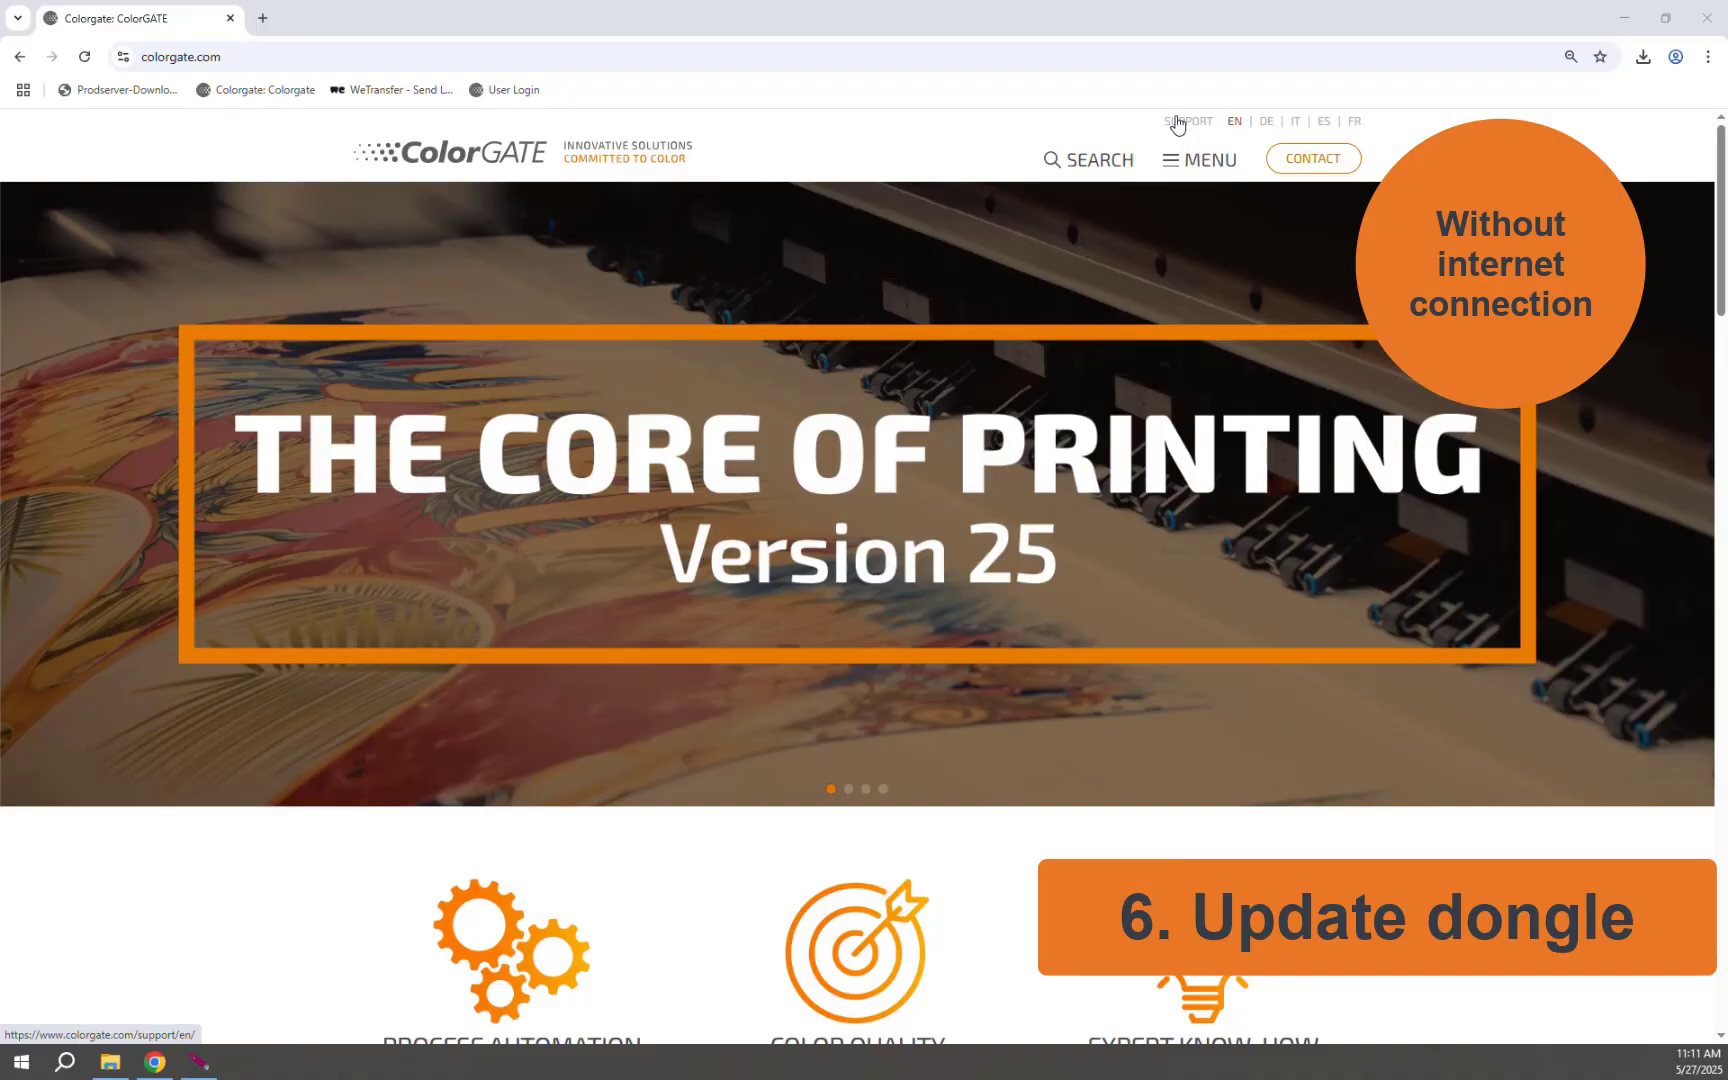
# Step: Log in to the ColorGATE Support site with the account e-mail and password
pyautogui.click(1177, 122)
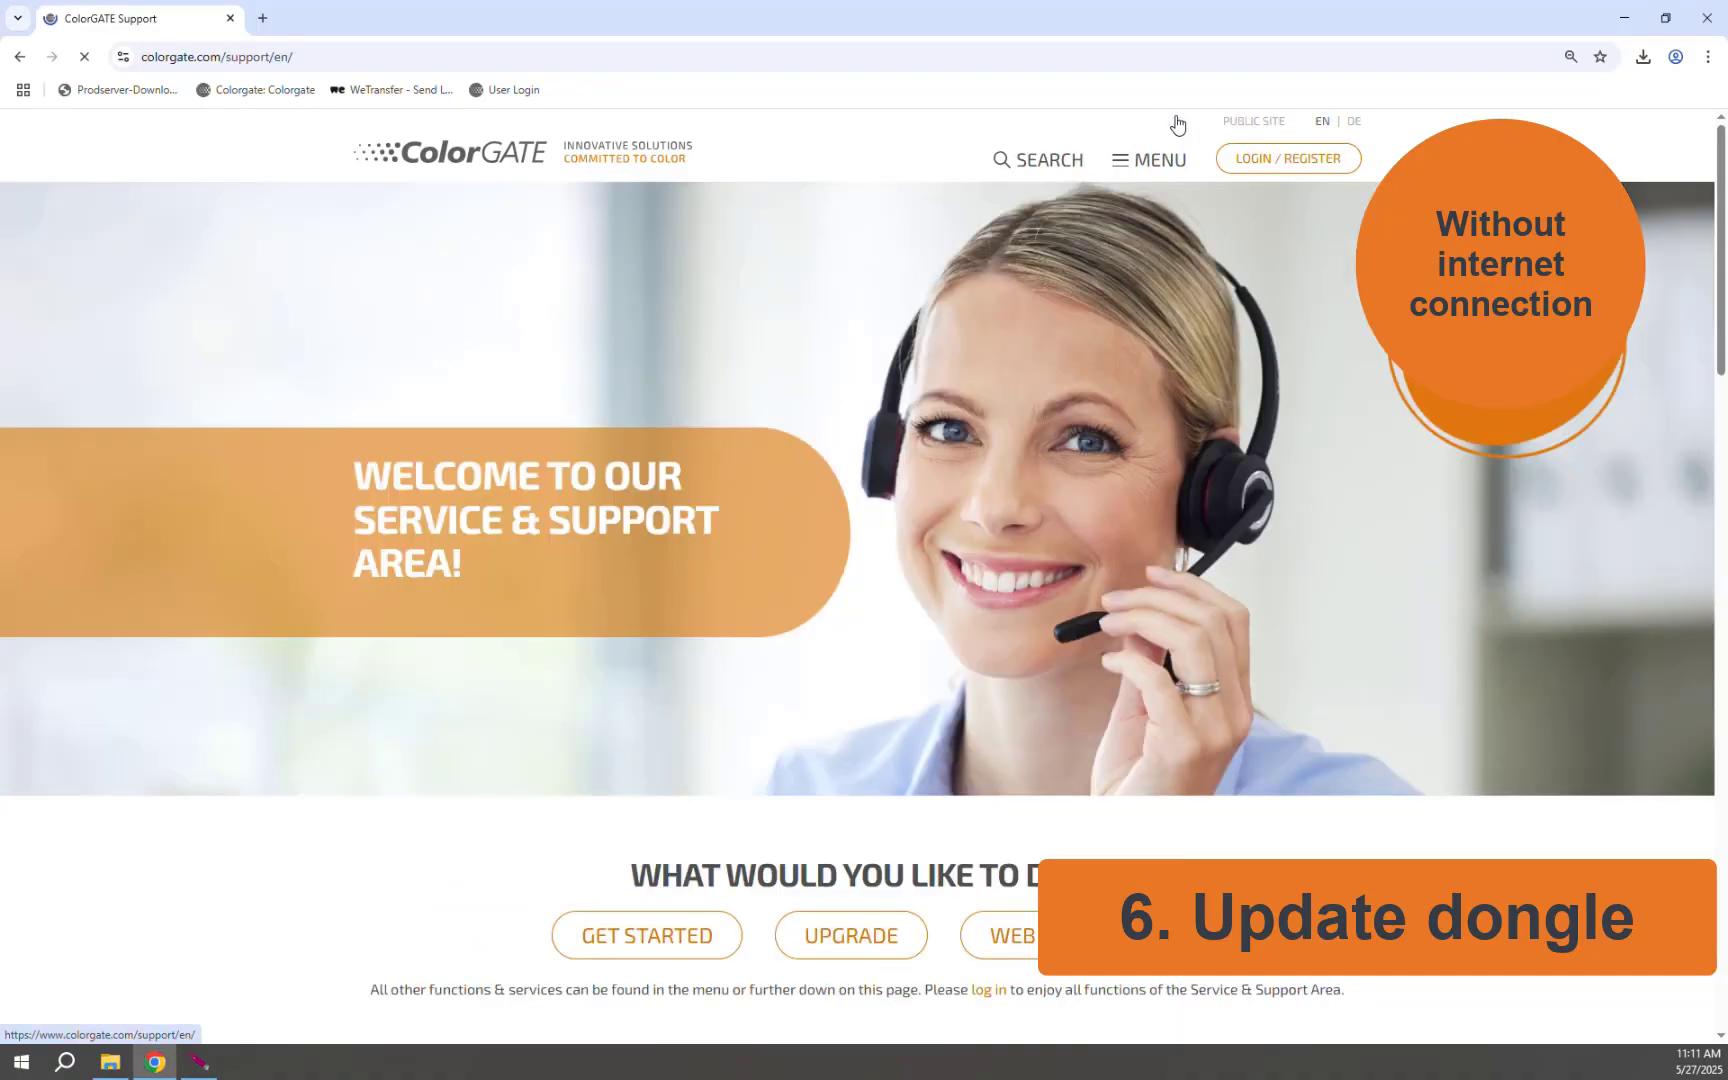
pyautogui.click(1250, 163)
pyautogui.click(741, 397)
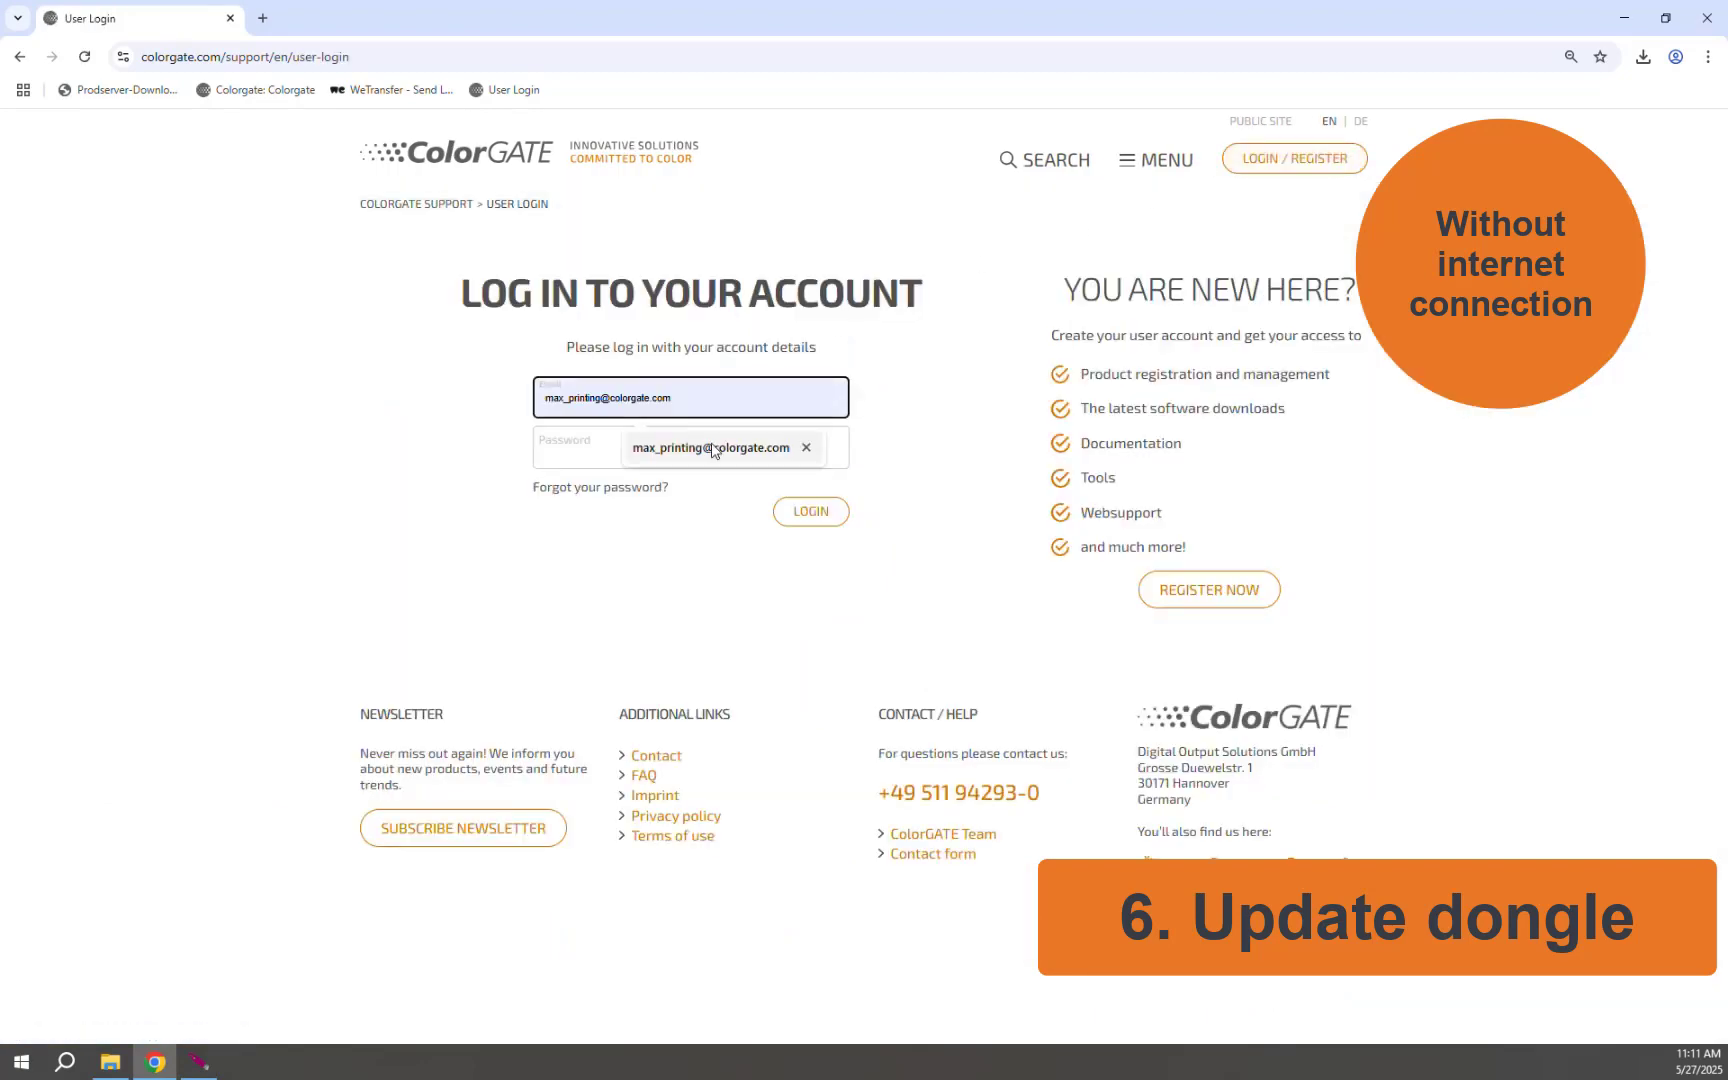
pyautogui.click(713, 448)
pyautogui.click(687, 449)
pyautogui.hotkey('ctrl', 'v')
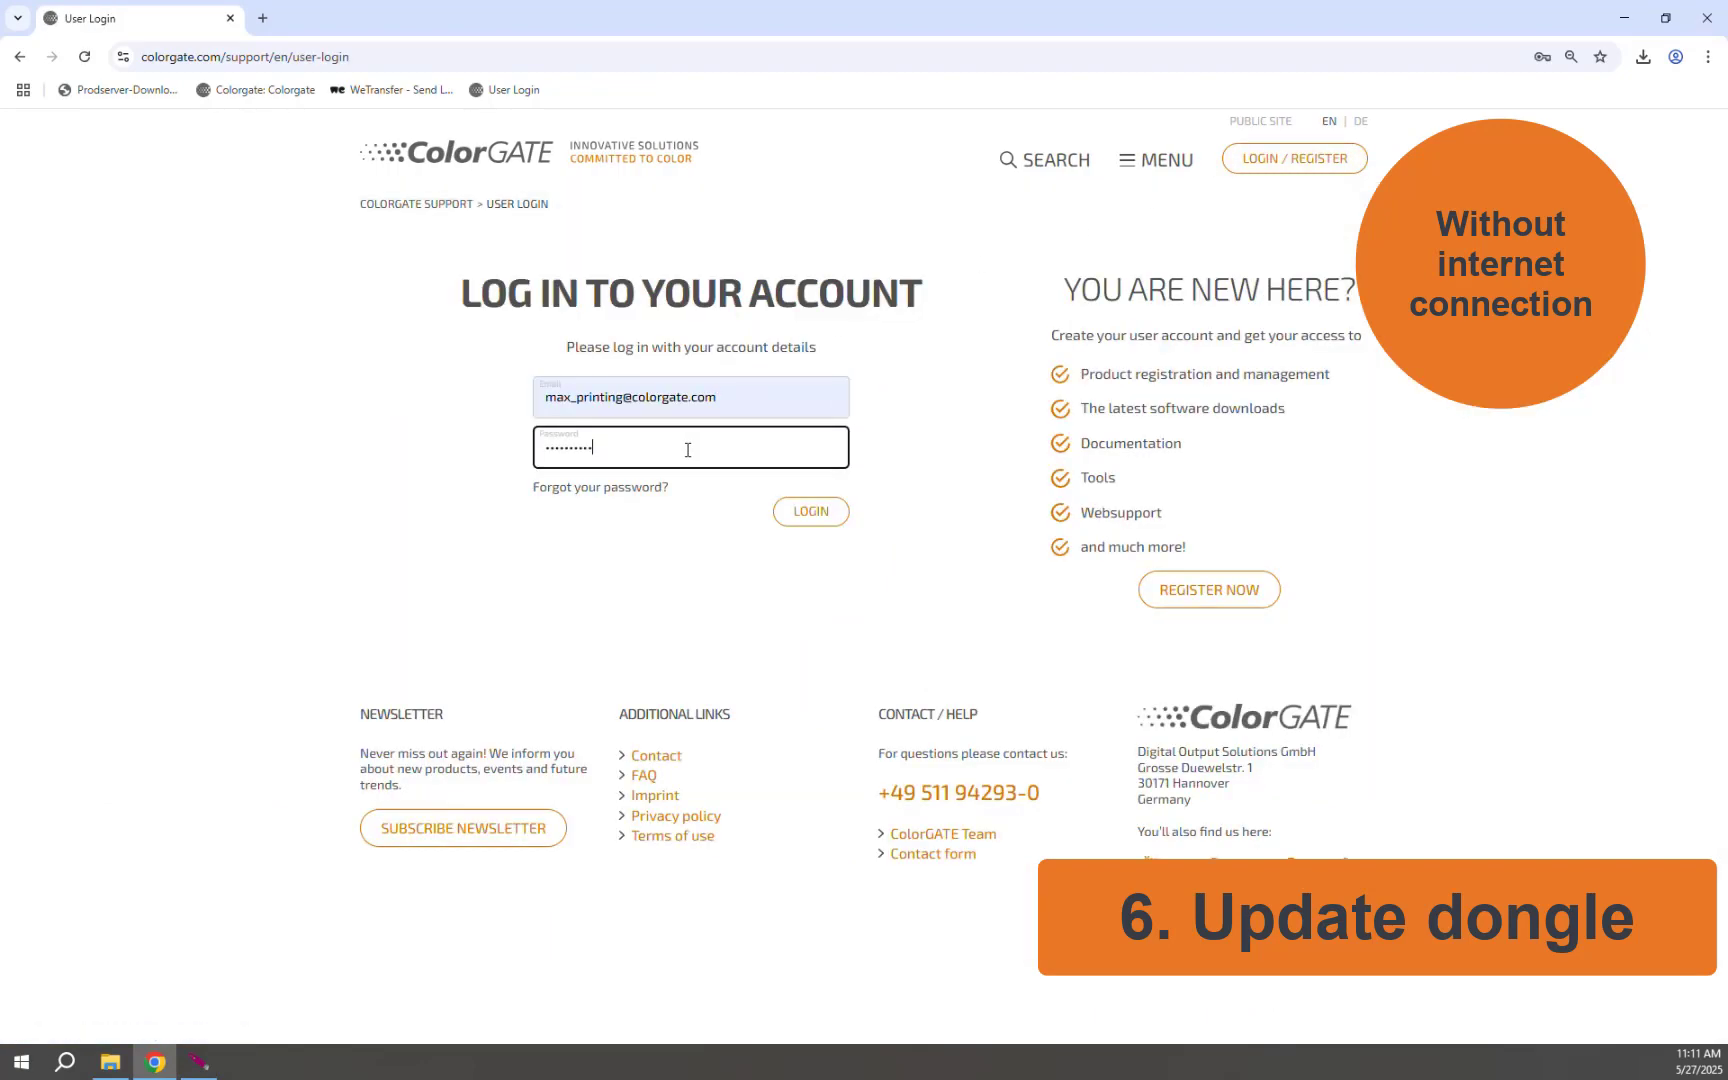
pyautogui.click(804, 510)
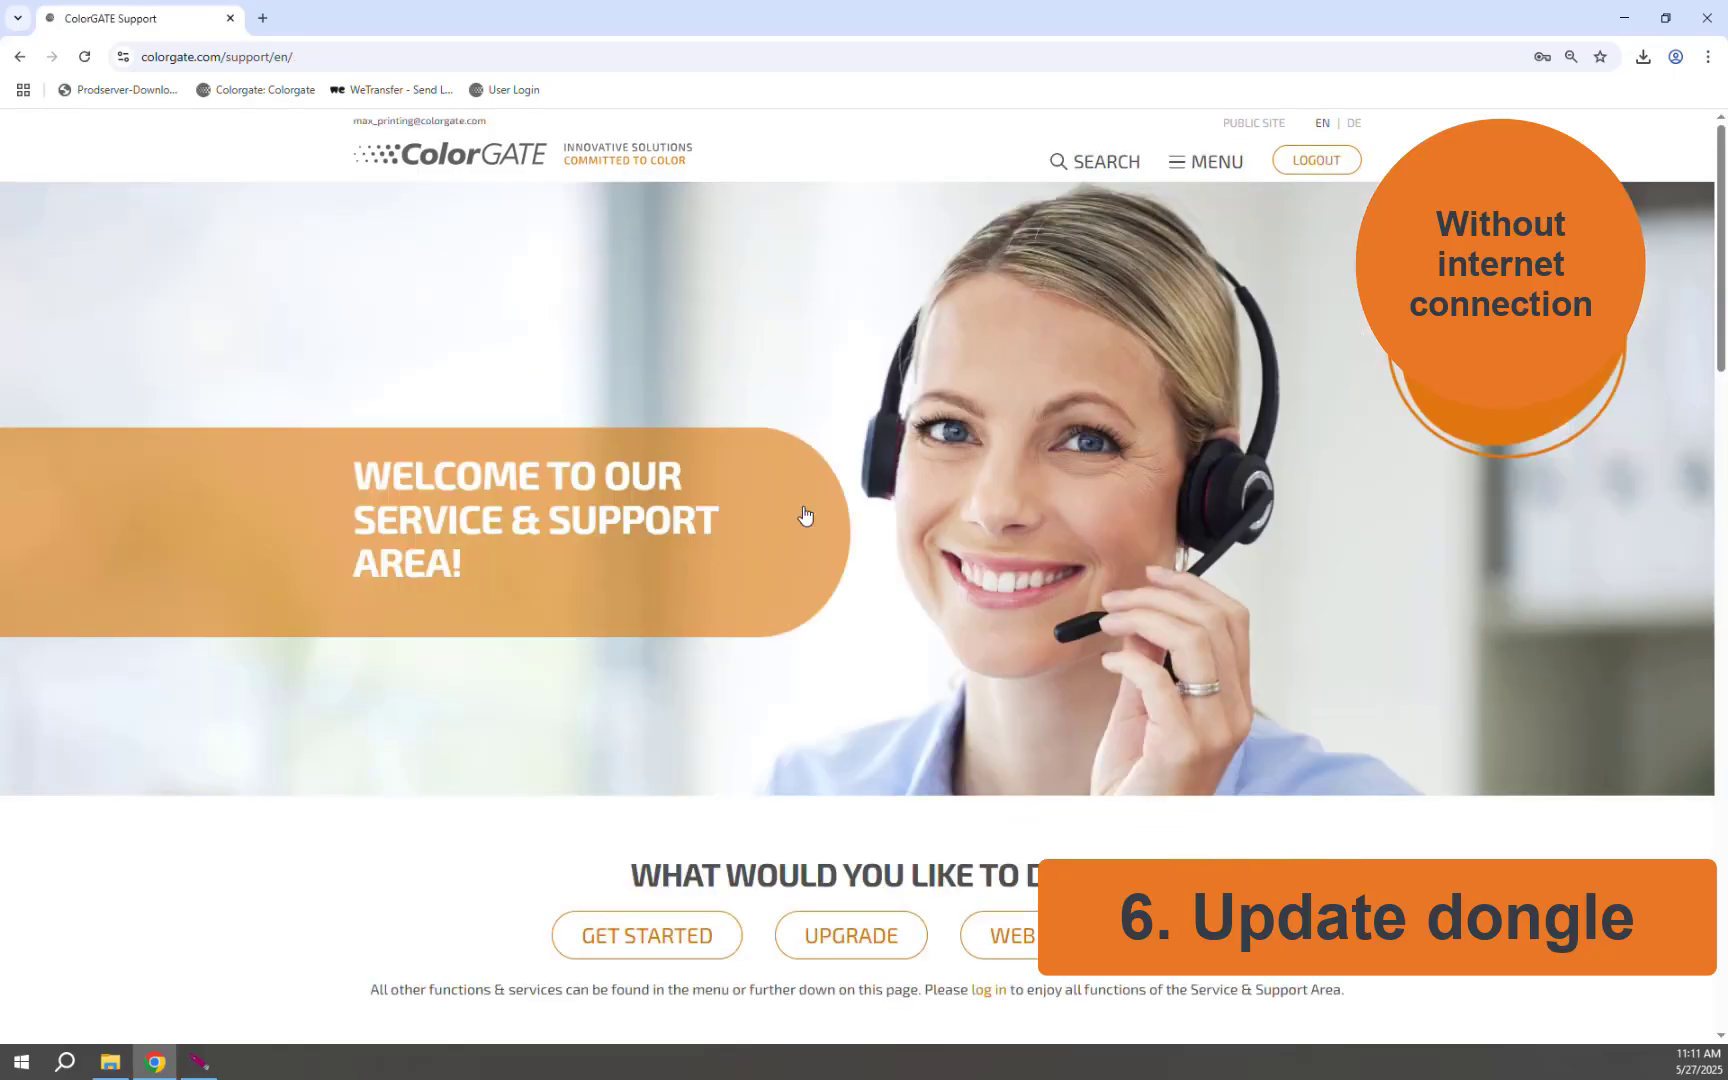
# Step: Download the PS25 Select license's .cky file from Account & Licenses > Licenses
pyautogui.click(1208, 162)
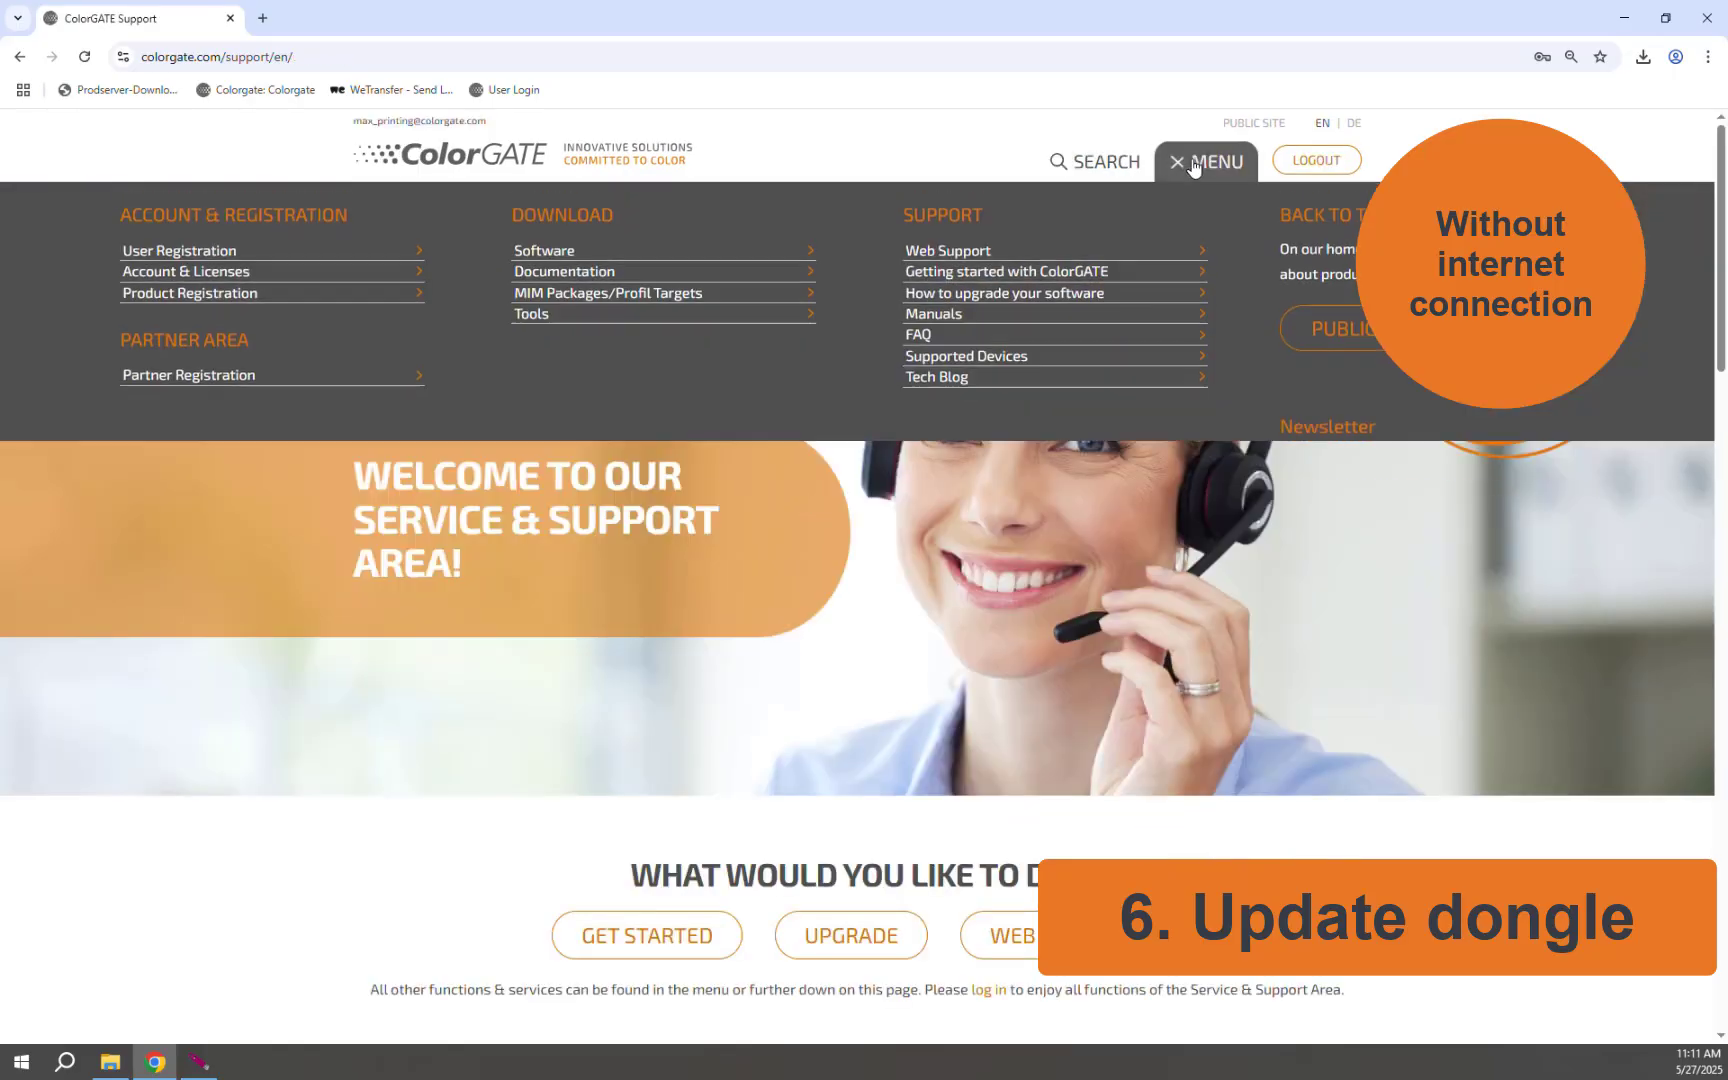
pyautogui.click(231, 287)
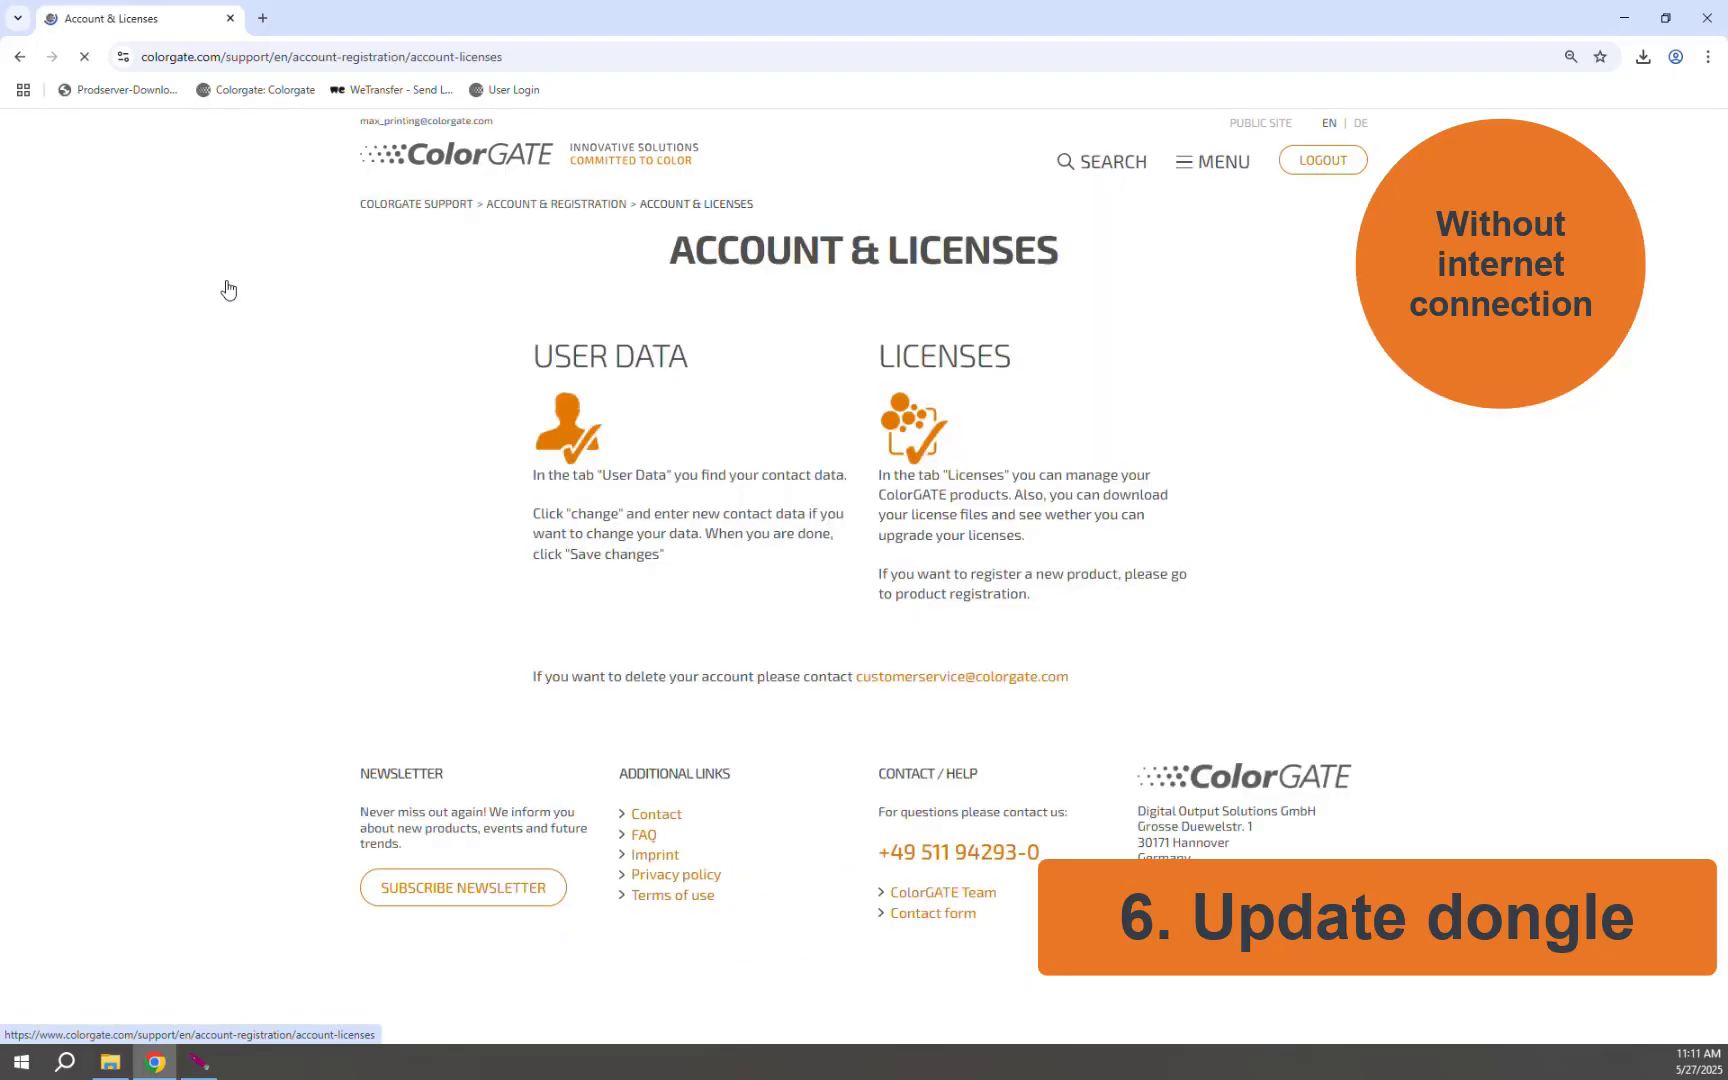
pyautogui.scroll(-4, 805, 480)
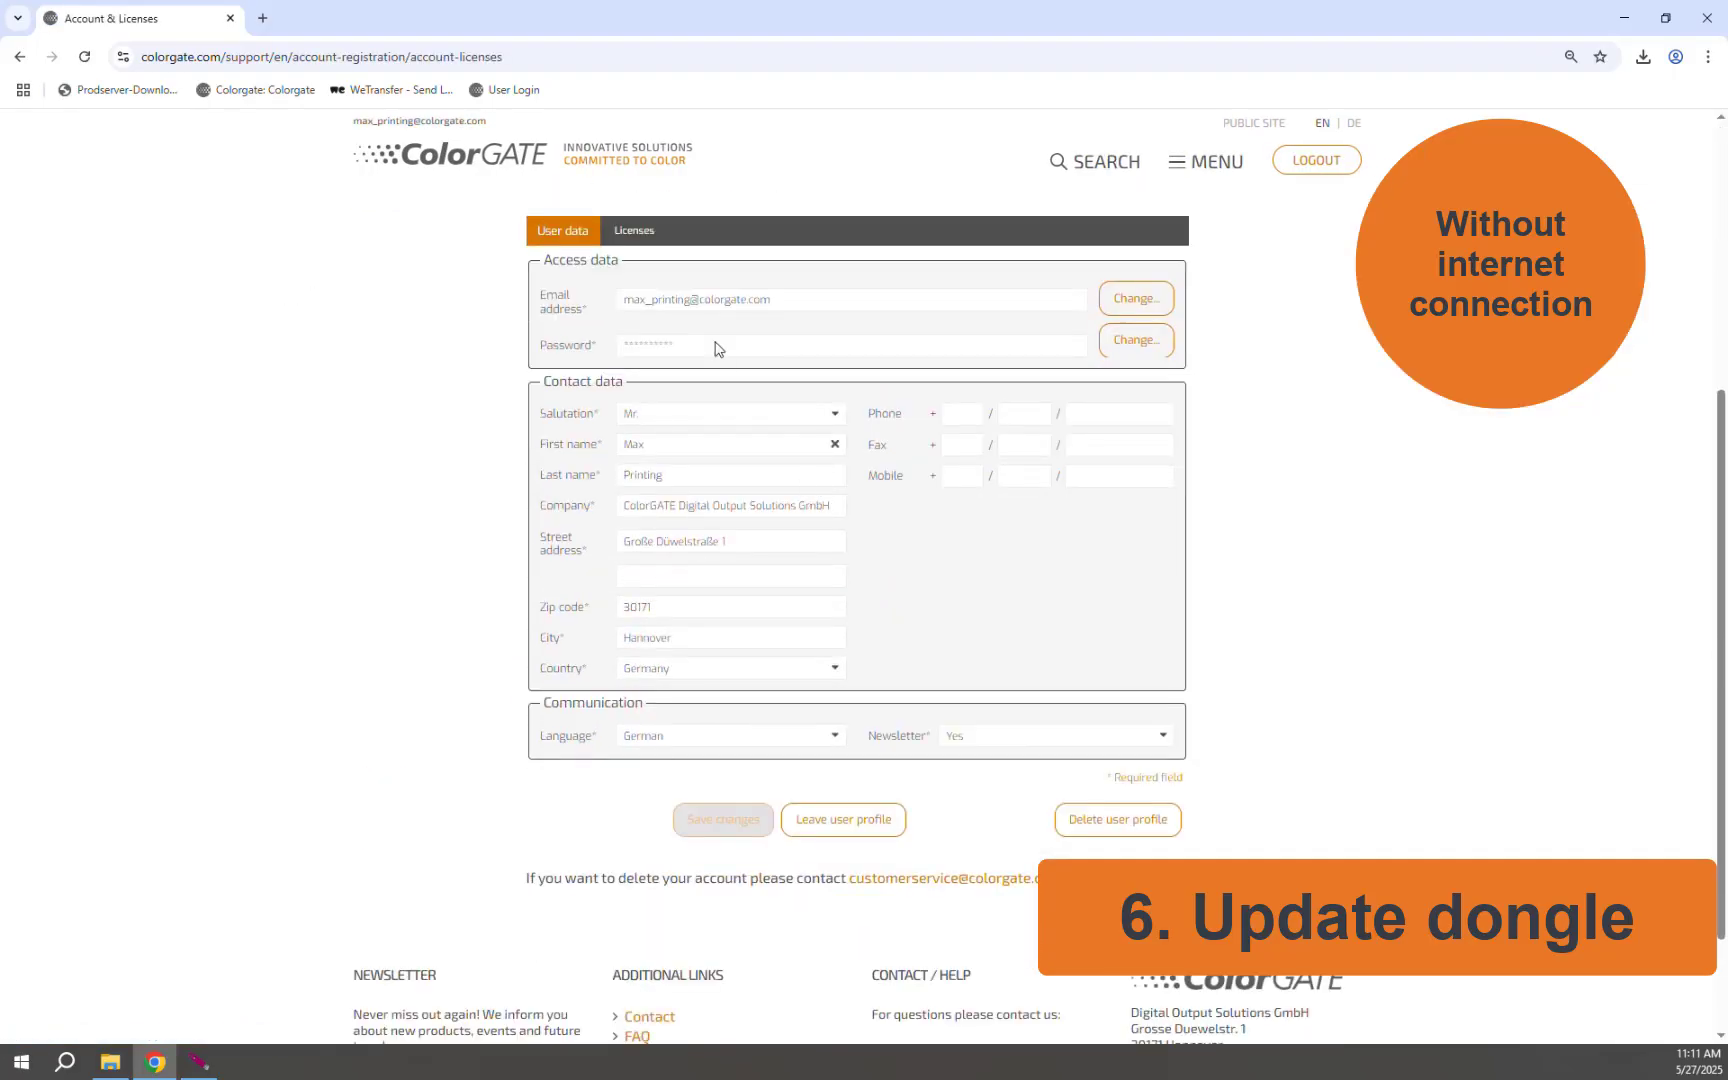
pyautogui.click(634, 232)
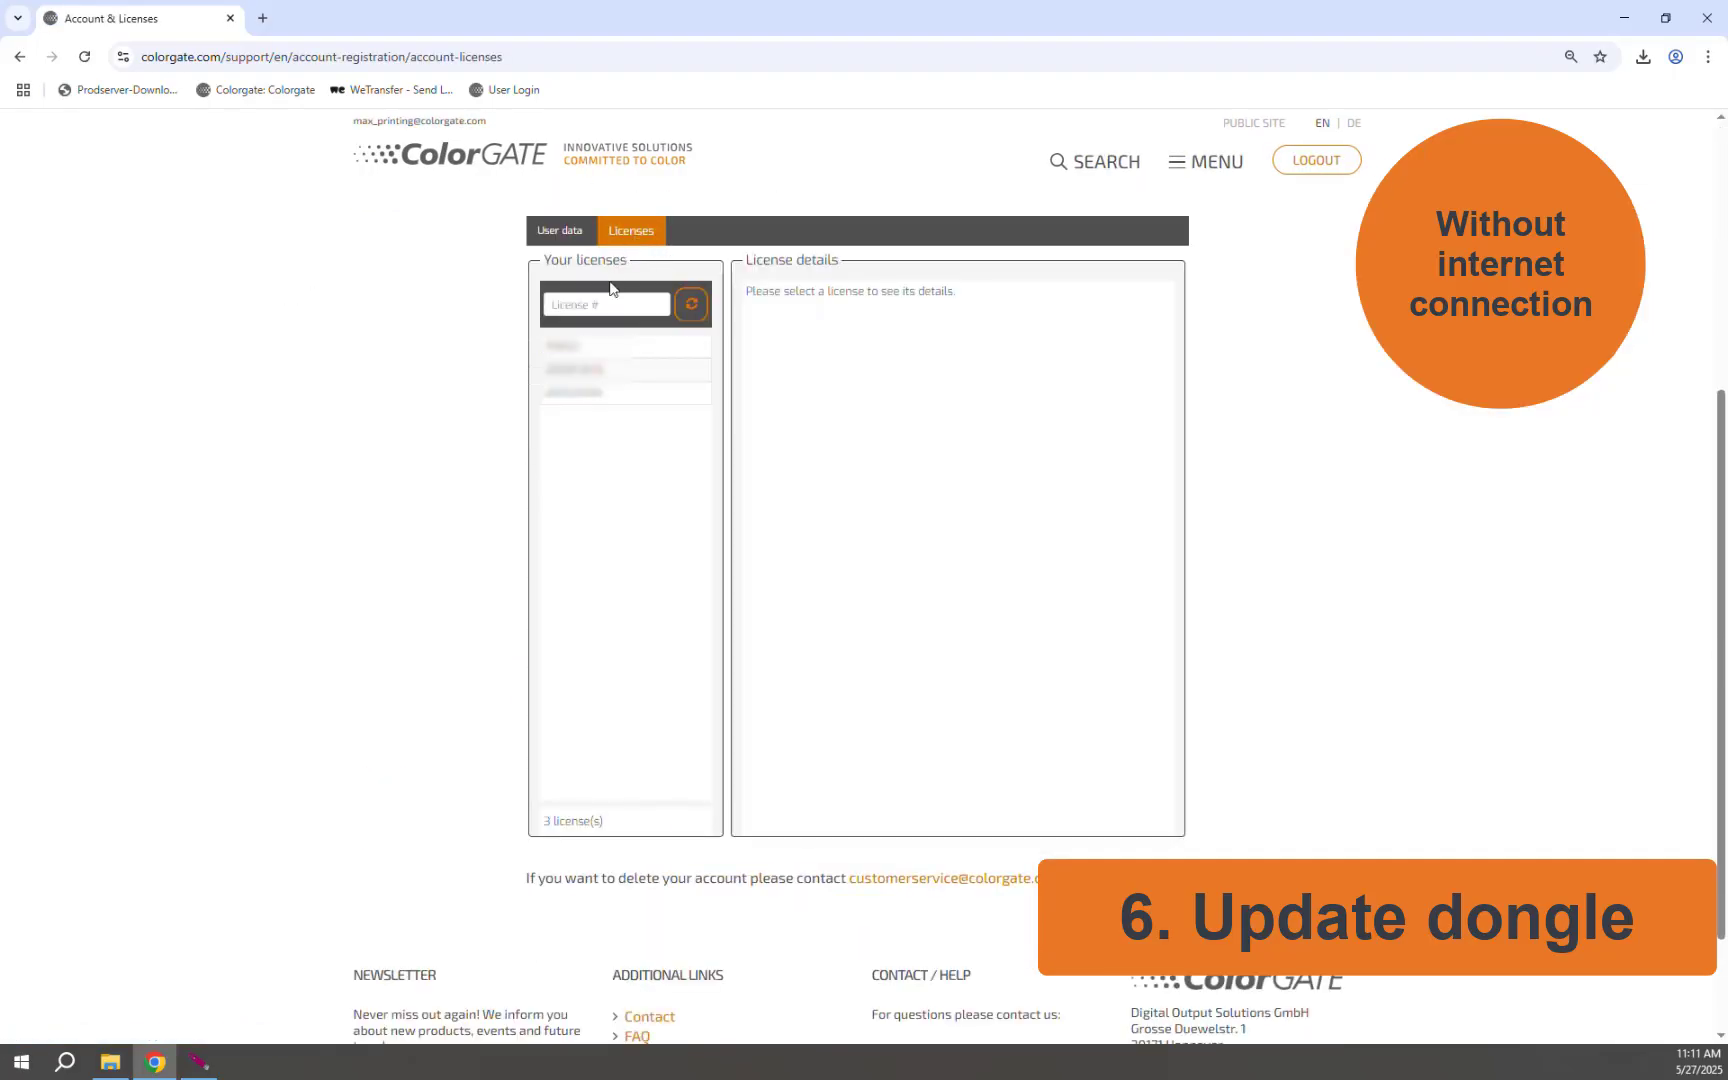
pyautogui.click(569, 350)
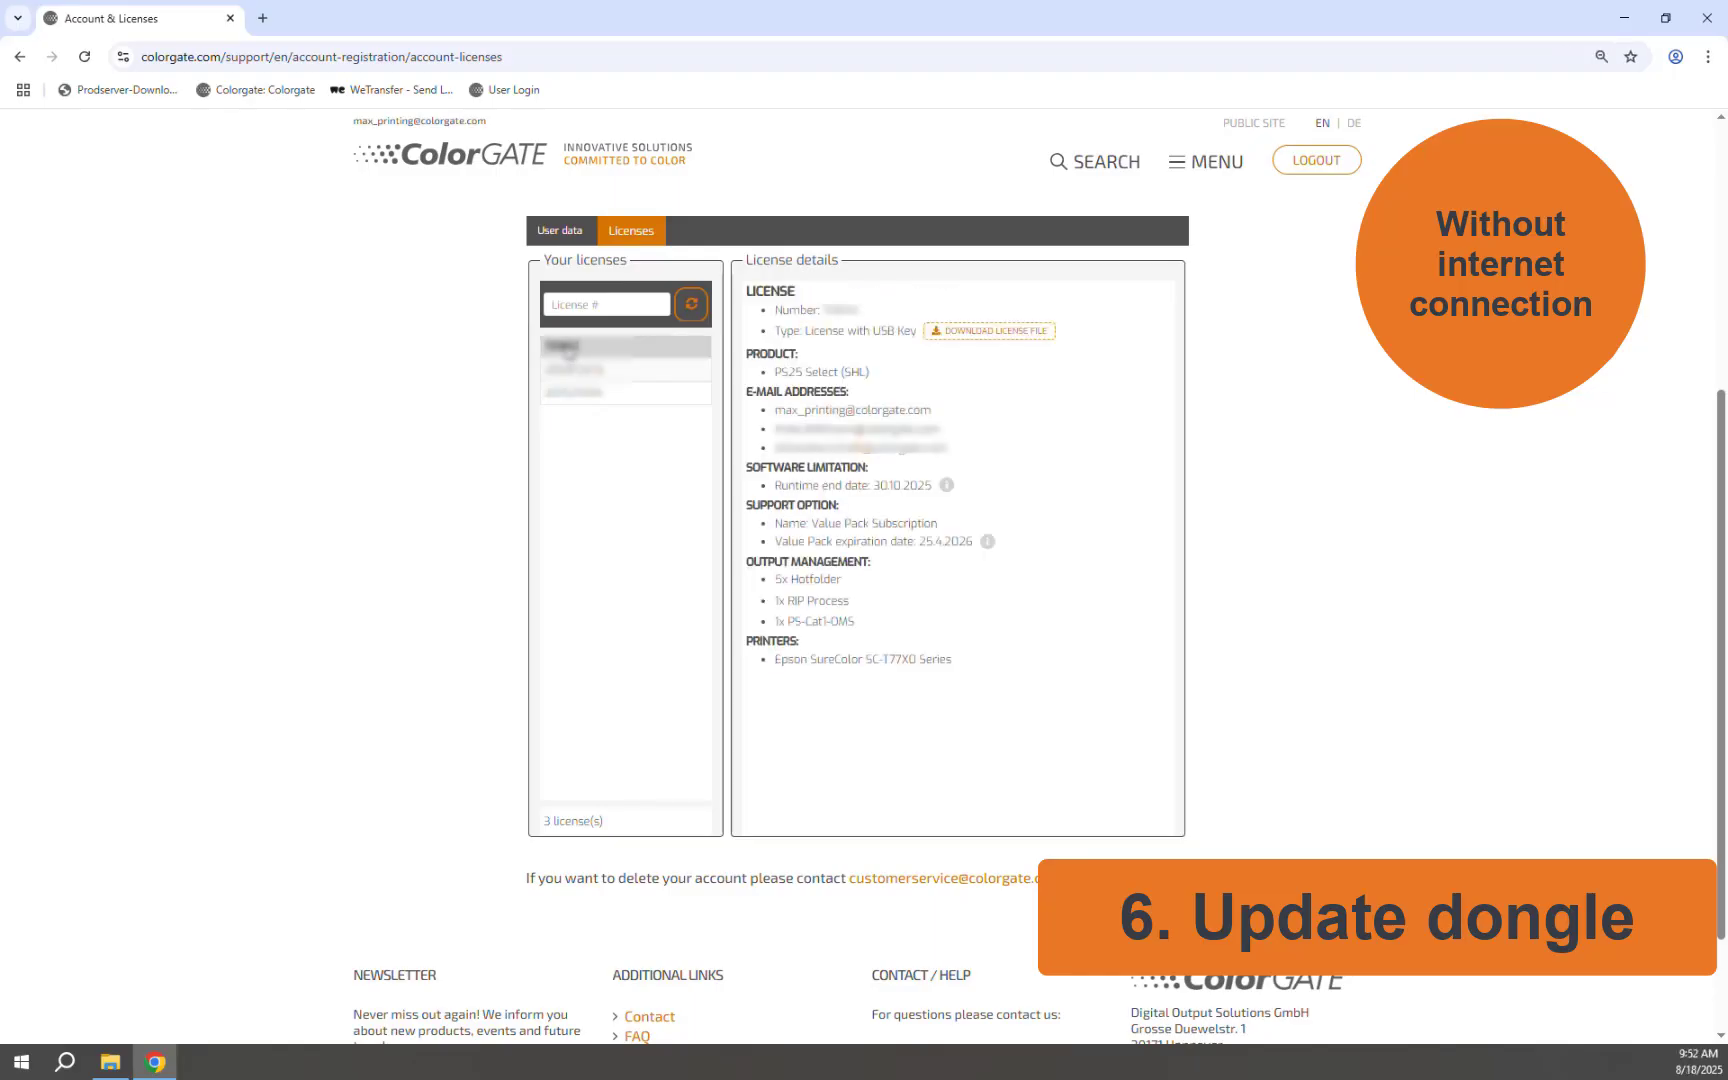
pyautogui.click(987, 335)
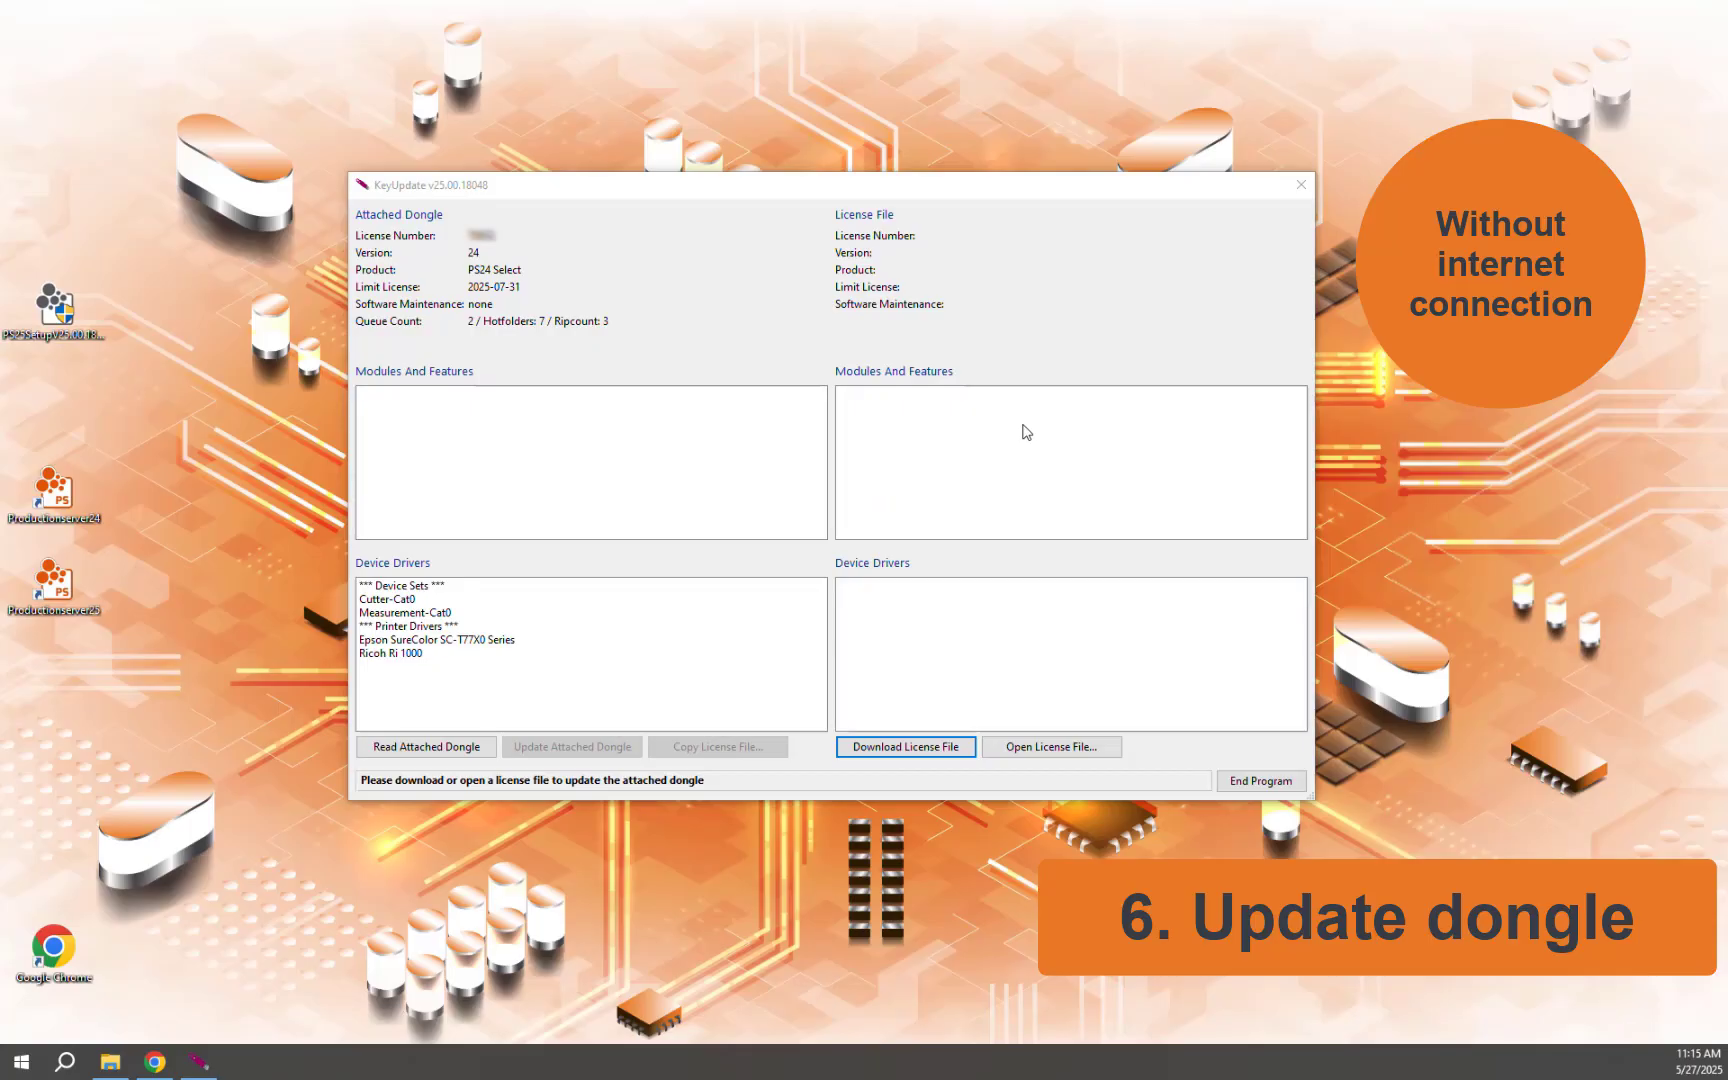
# Step: Load the downloaded .cky license from Downloads and update the attached dongle to version 25
pyautogui.click(1053, 747)
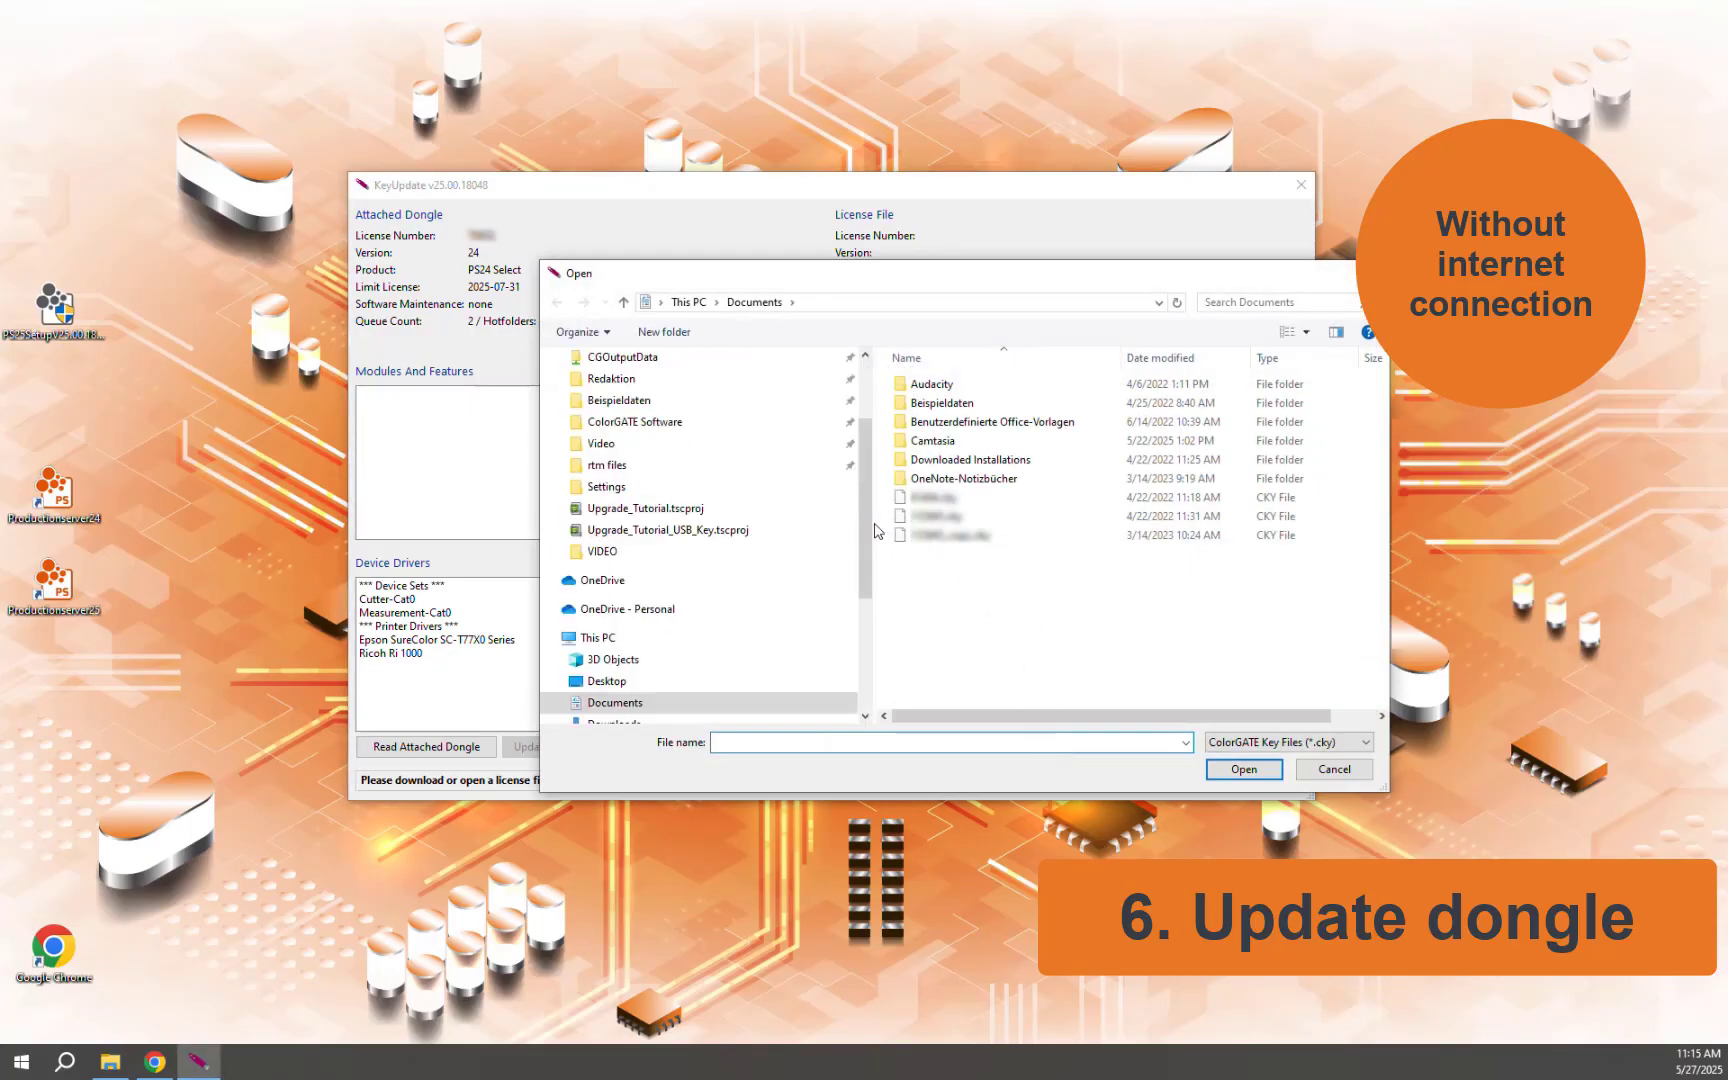
pyautogui.scroll(2, 830, 450)
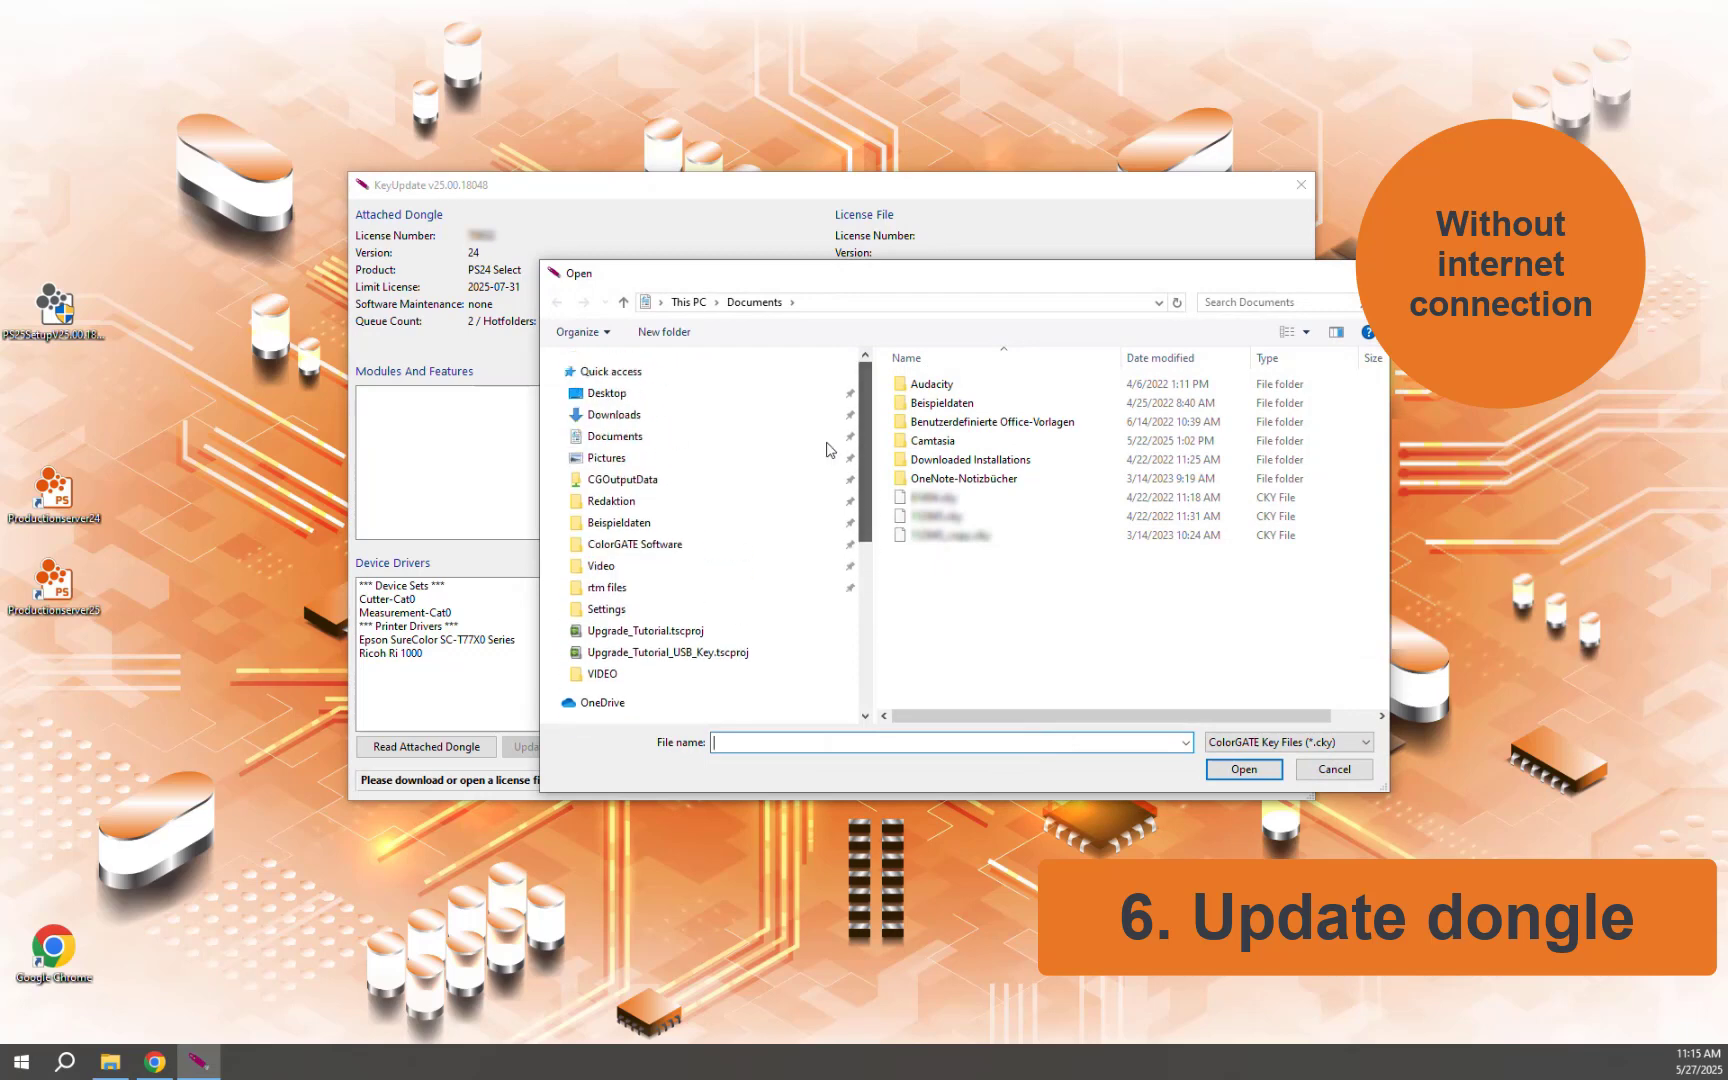
pyautogui.click(614, 414)
pyautogui.doubleClick(927, 407)
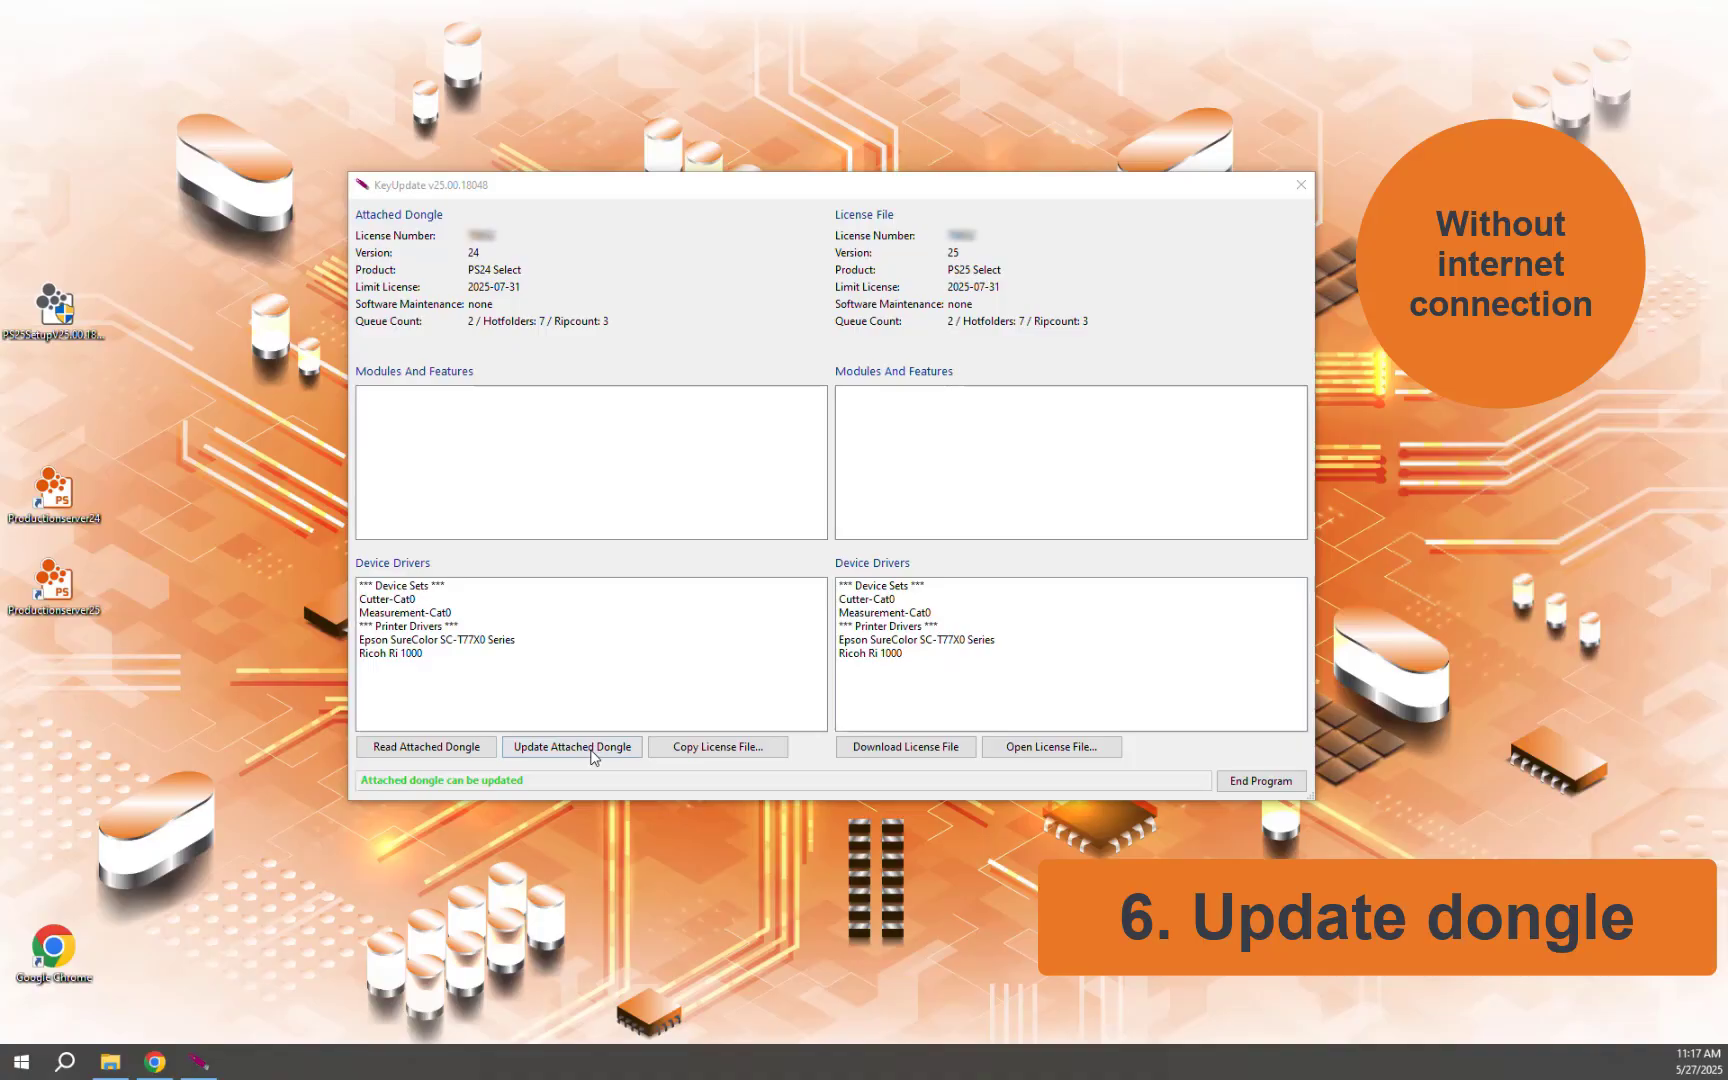
pyautogui.click(587, 750)
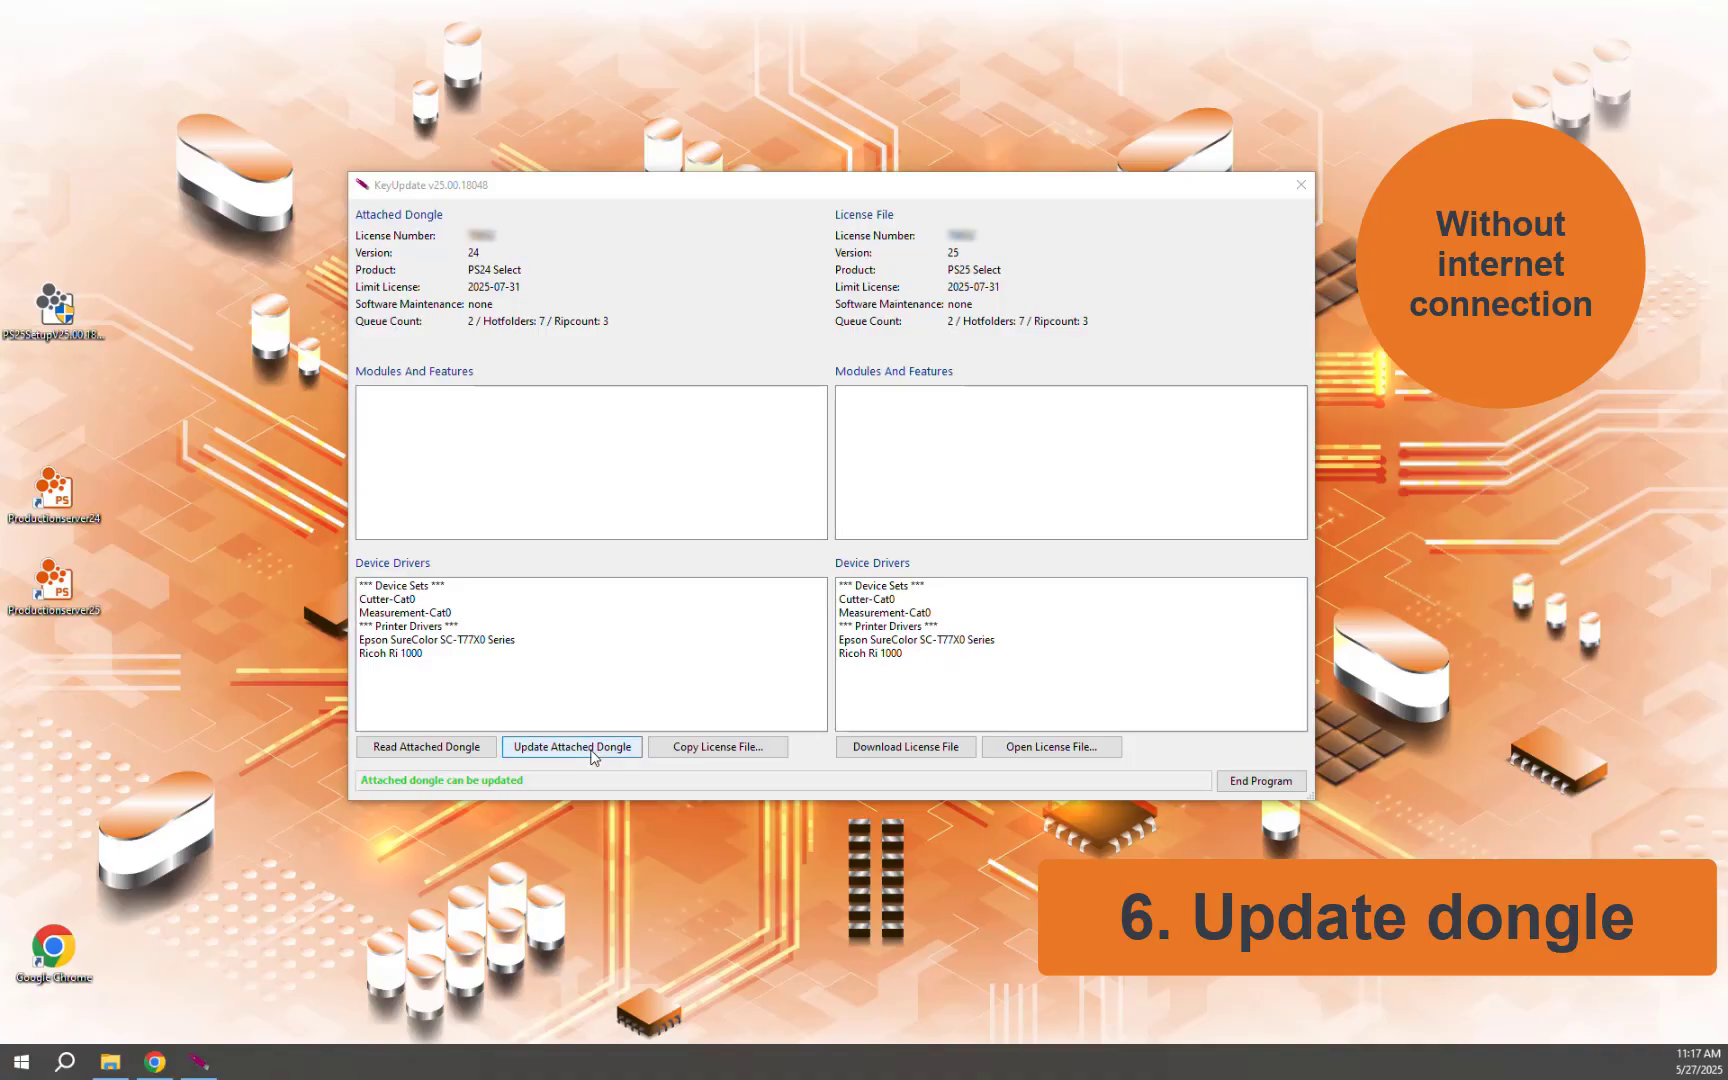